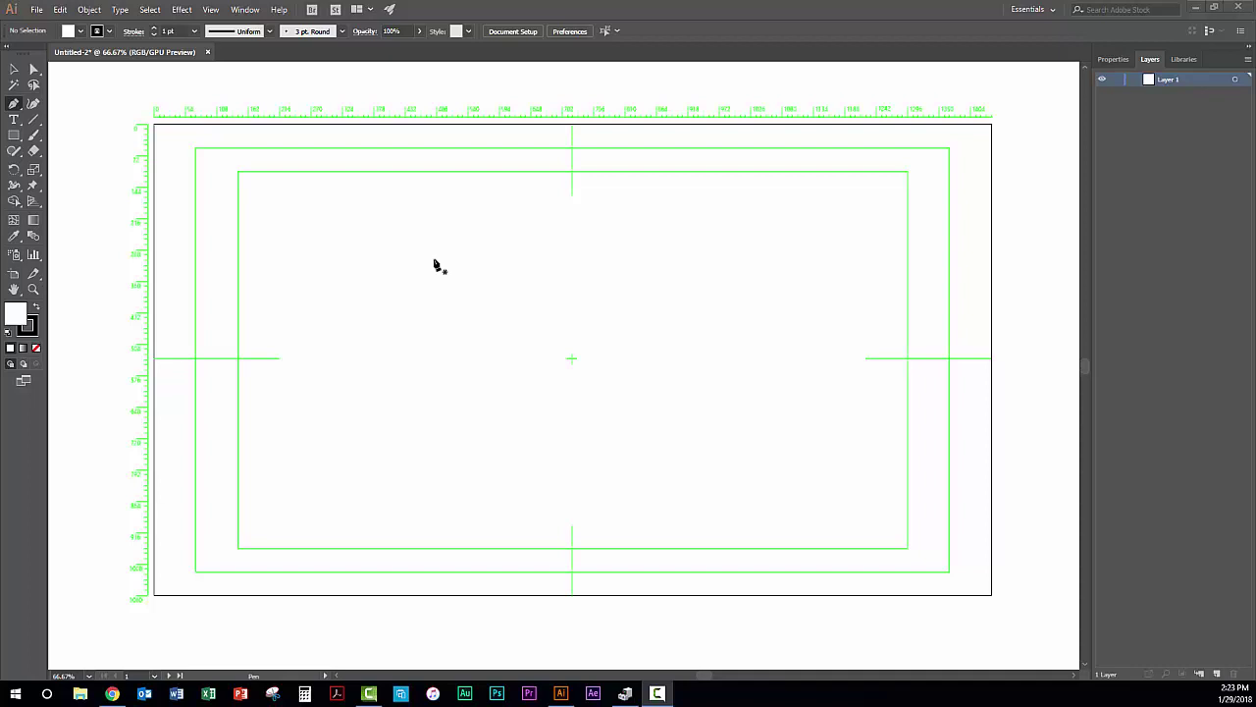
Reset the Essentials workspace to its default layout and display the Control bar
left_click(247, 10)
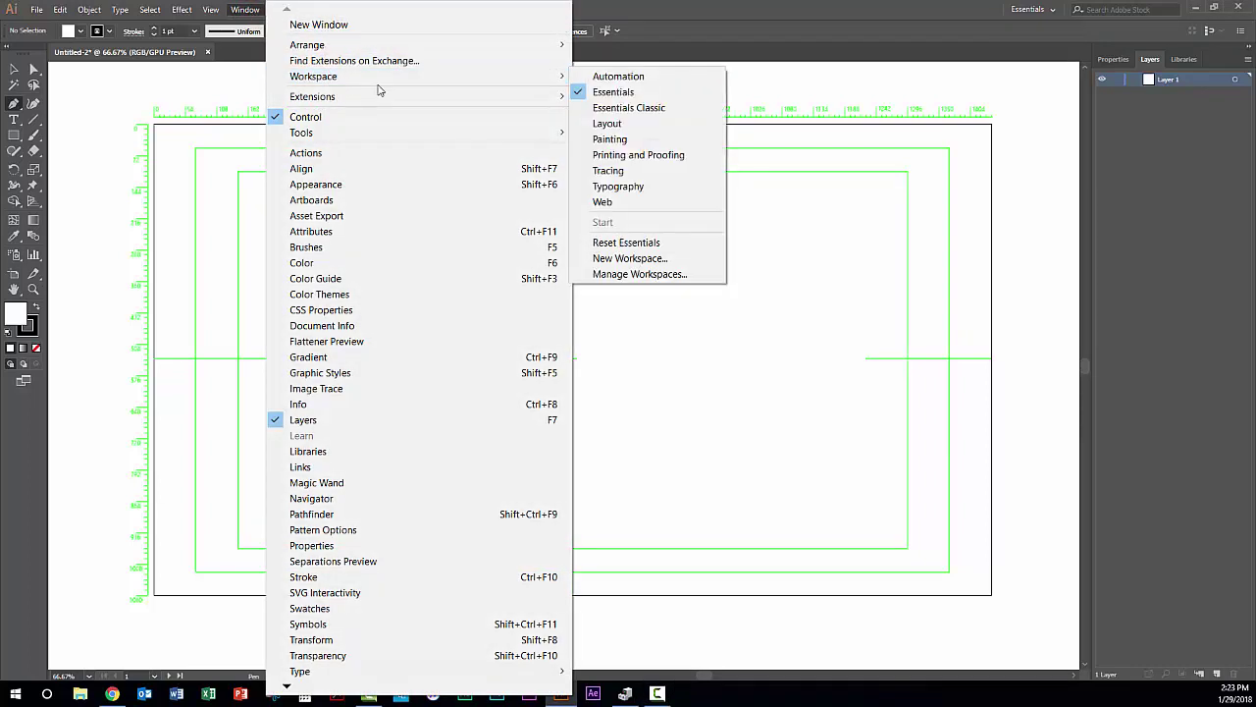
mouse_move(559, 77)
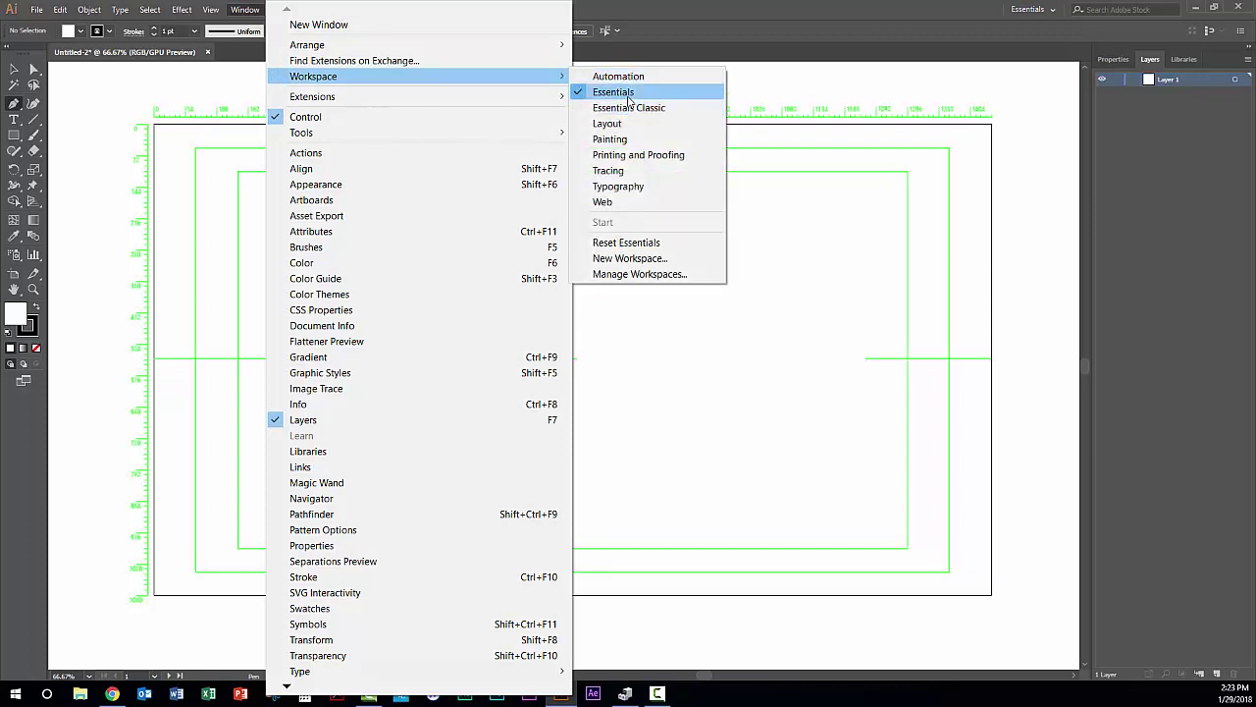
left_click(645, 242)
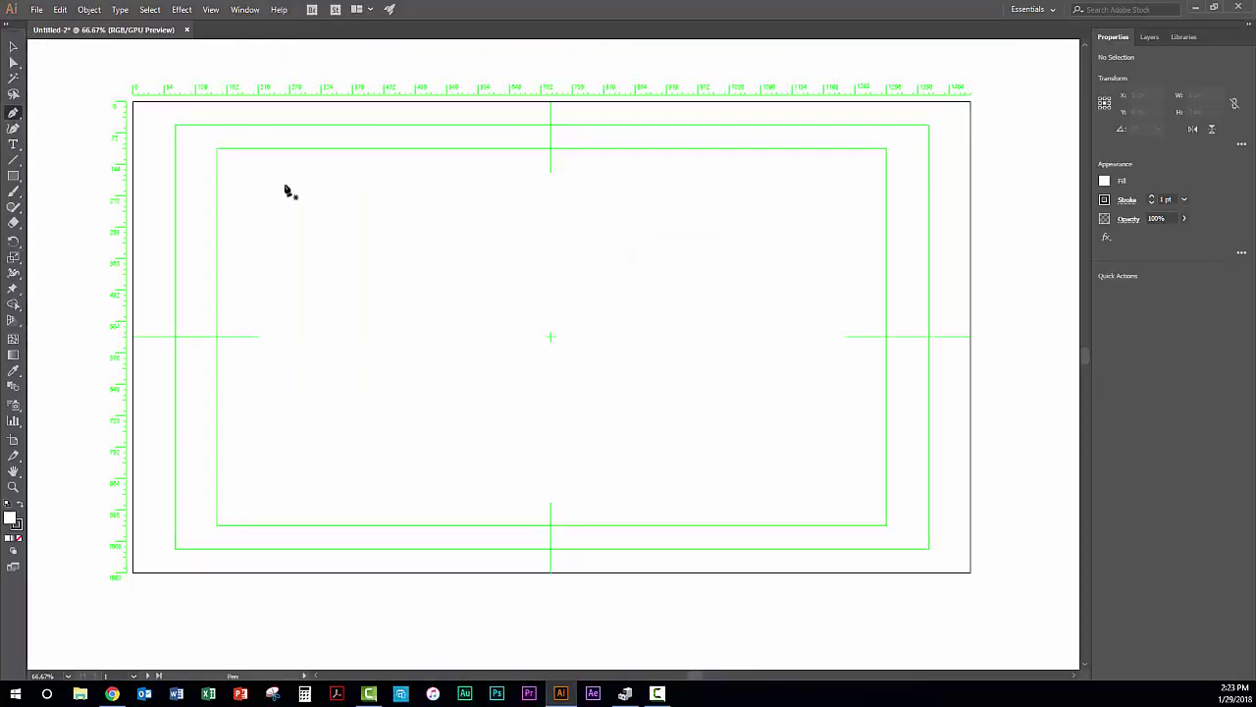
left_click(246, 10)
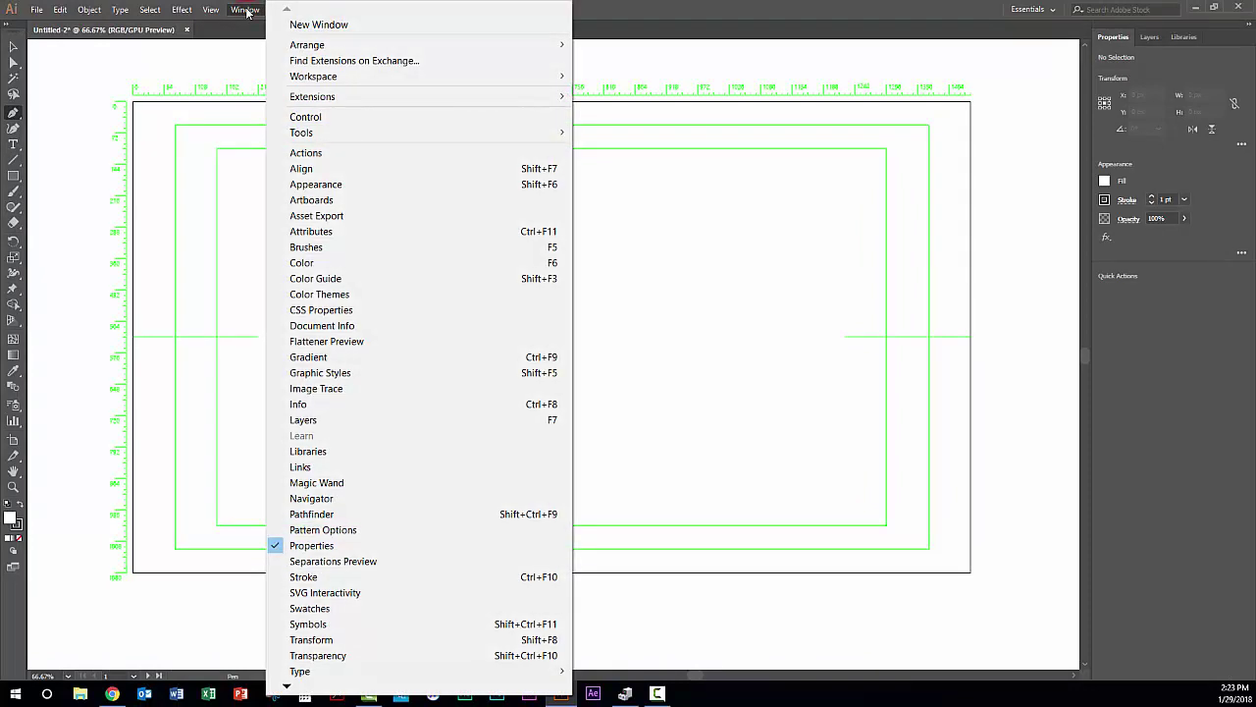
left_click(324, 118)
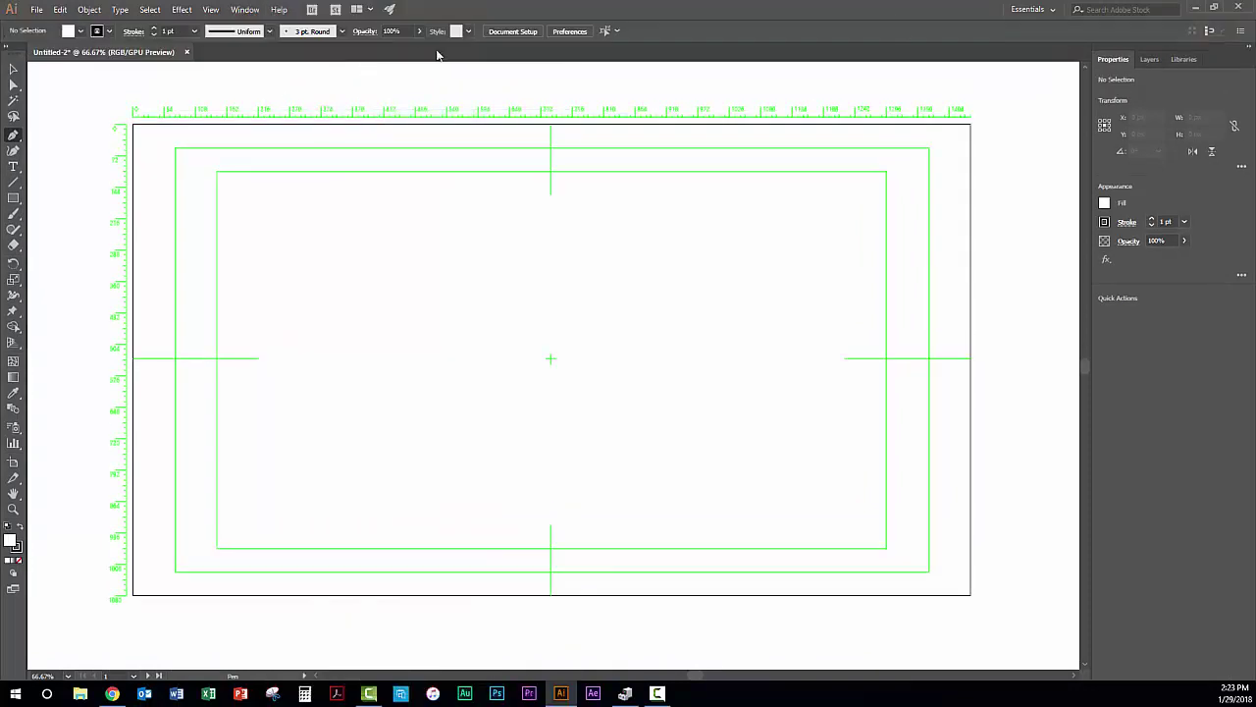
Set the fill to red and begin a Pen tool path with four smooth curved points in the artboard's upper-left area
left_click(80, 31)
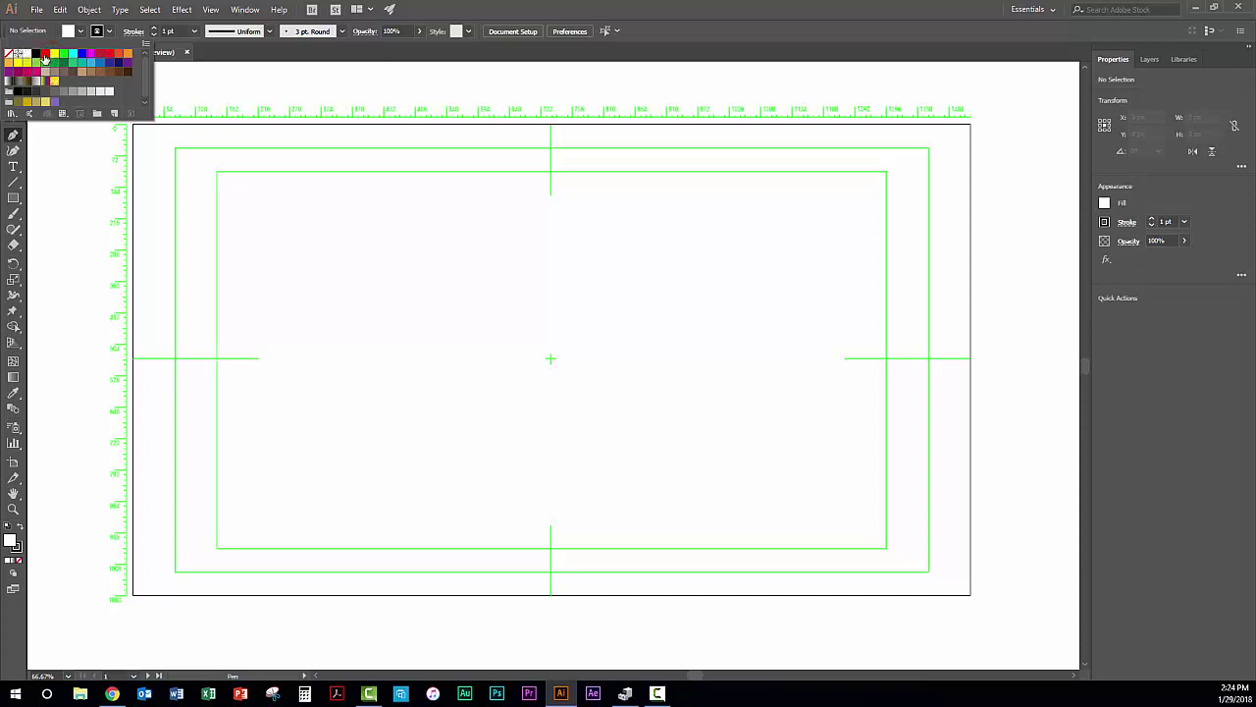
left_click(44, 54)
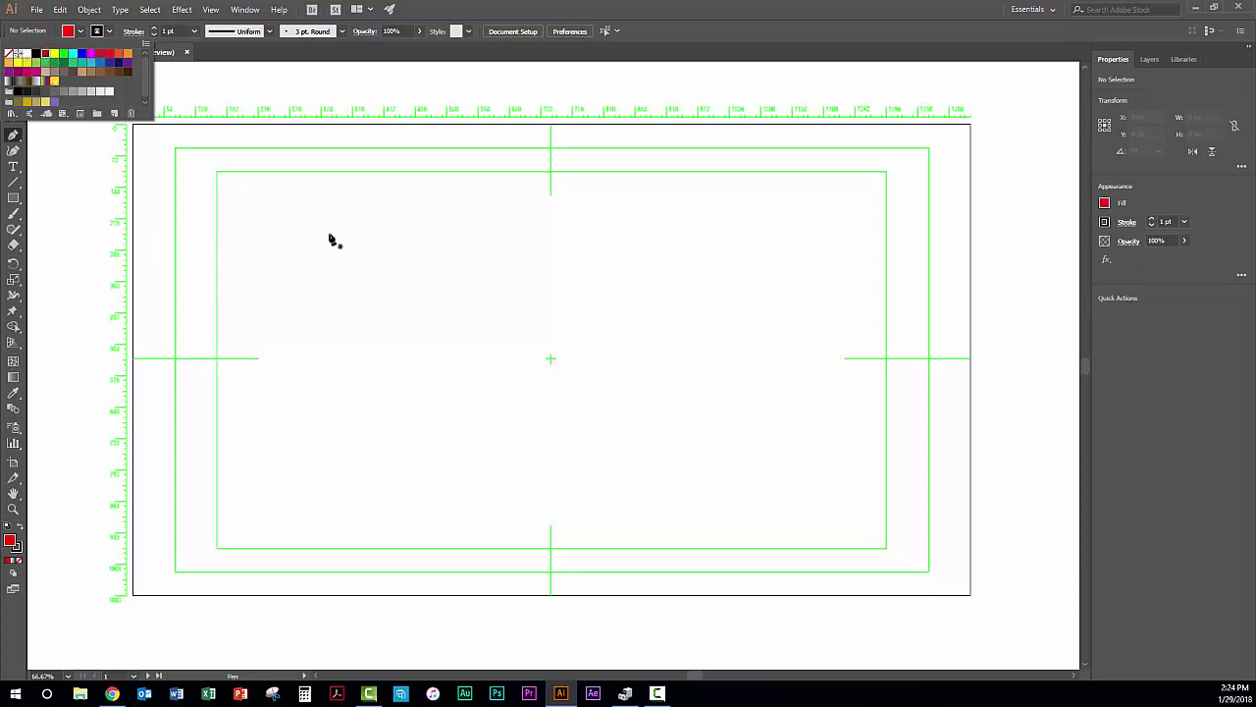
left_click(13, 136)
left_click_drag(371, 253, 336, 280)
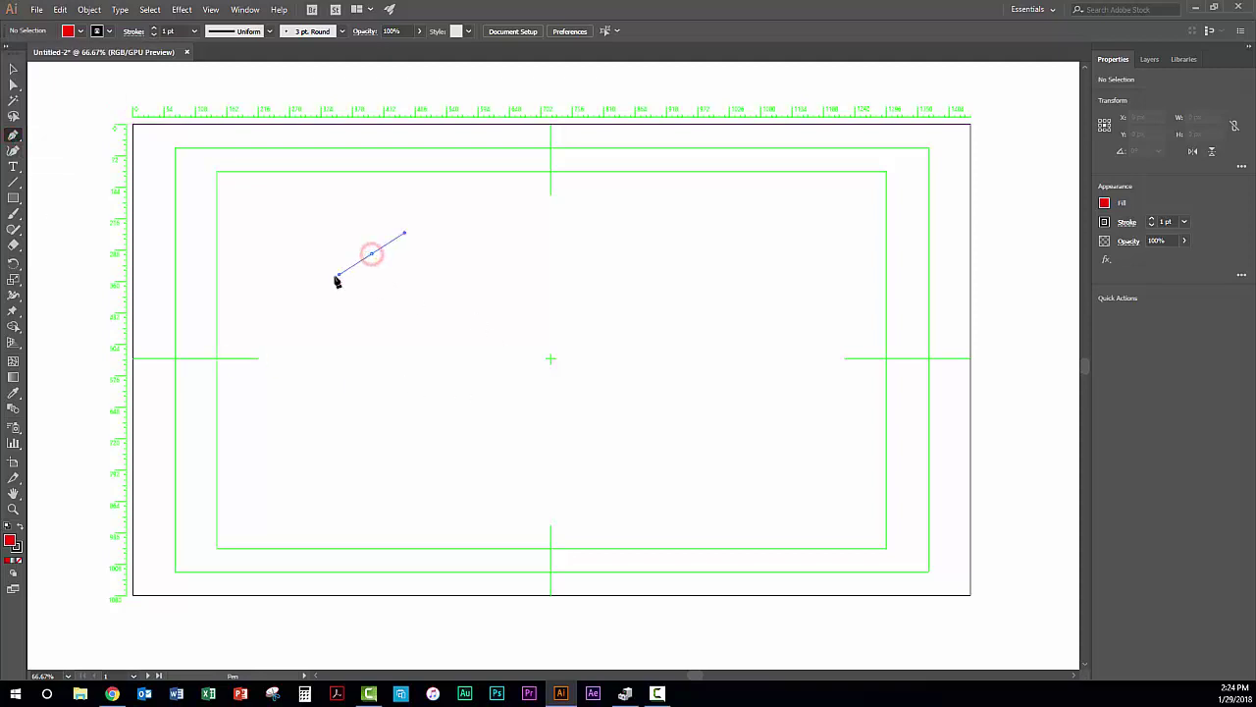
left_click_drag(386, 377, 451, 343)
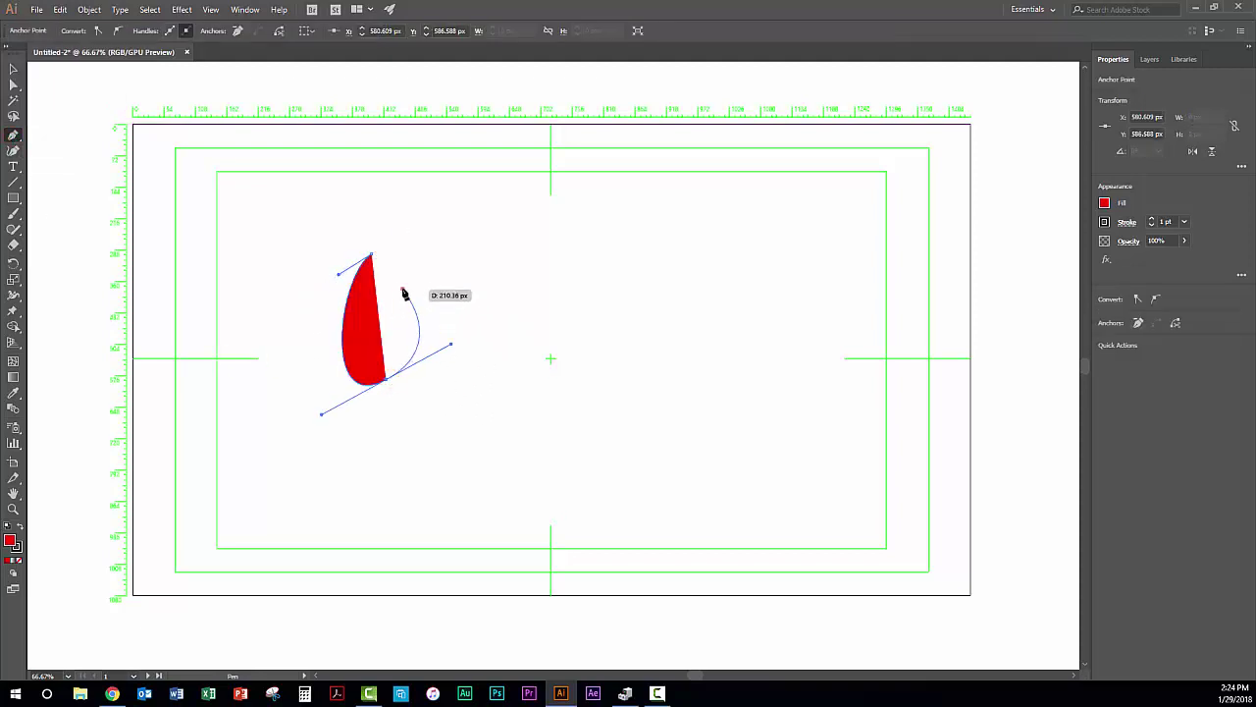
left_click_drag(403, 286, 472, 266)
left_click_drag(495, 318, 563, 310)
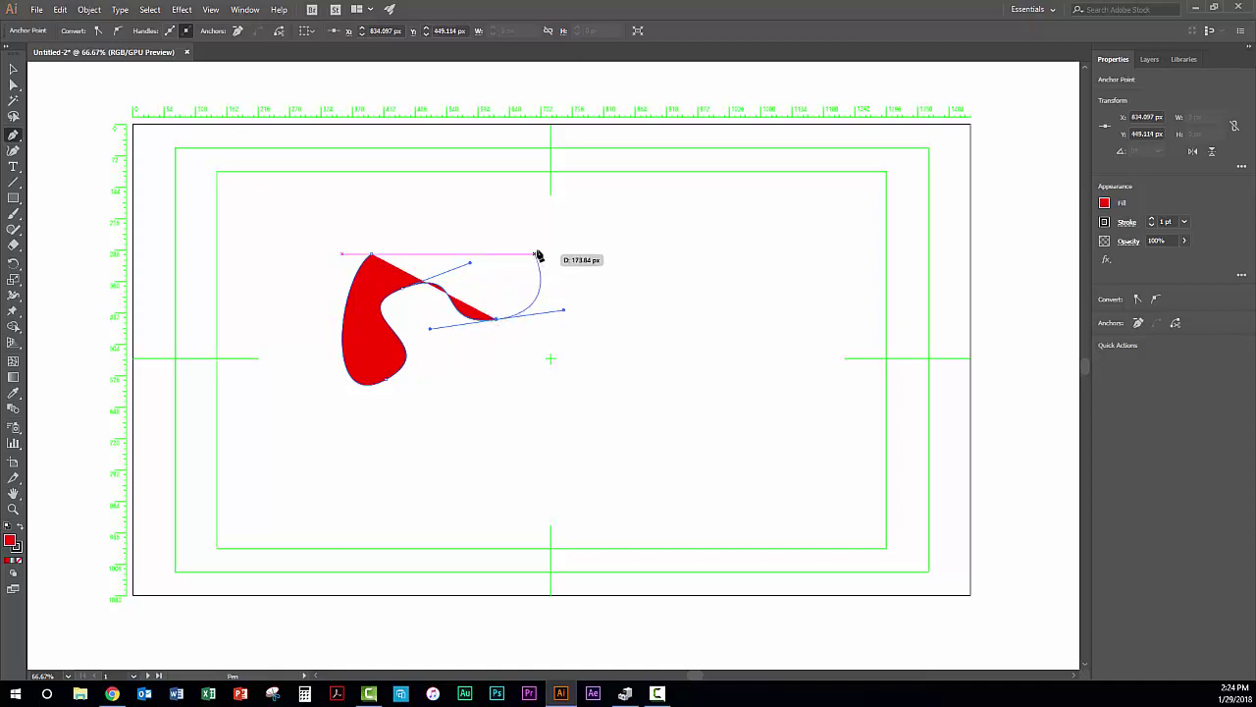
Continue the red path with five corner points up and around the upper edge, closing it at the starting anchor
left_click(580, 267)
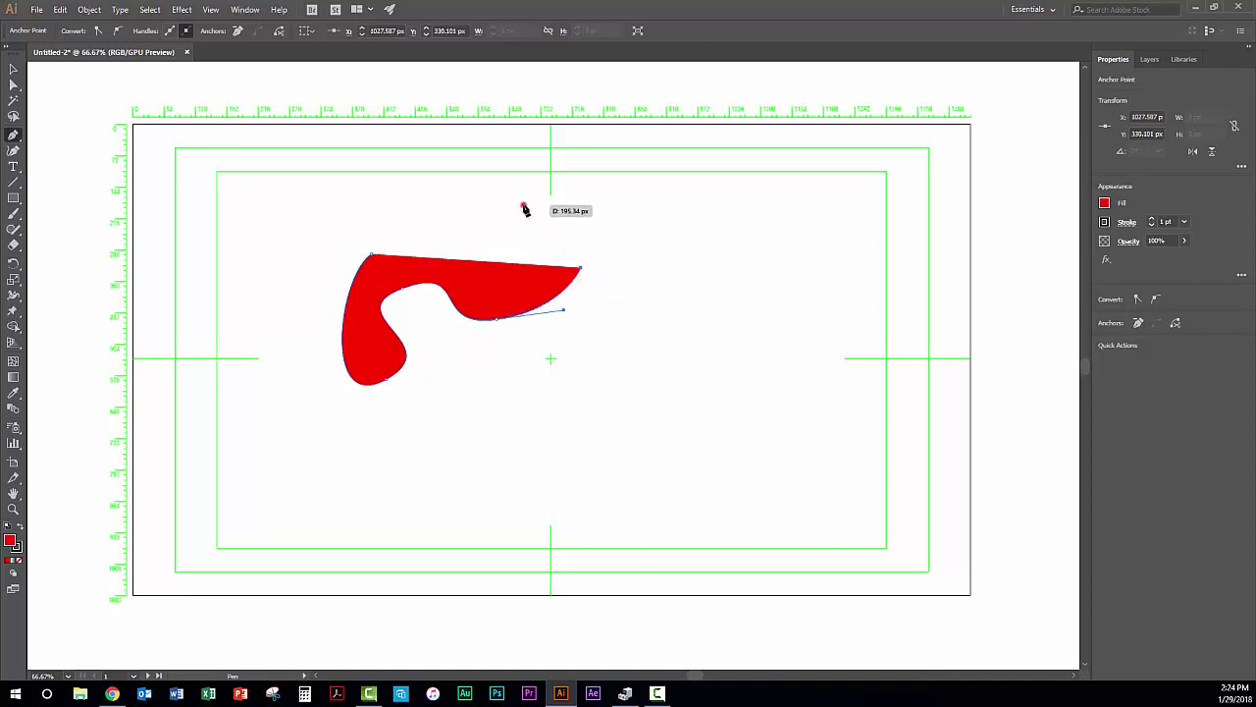
left_click(525, 206)
left_click(435, 192)
left_click(314, 185)
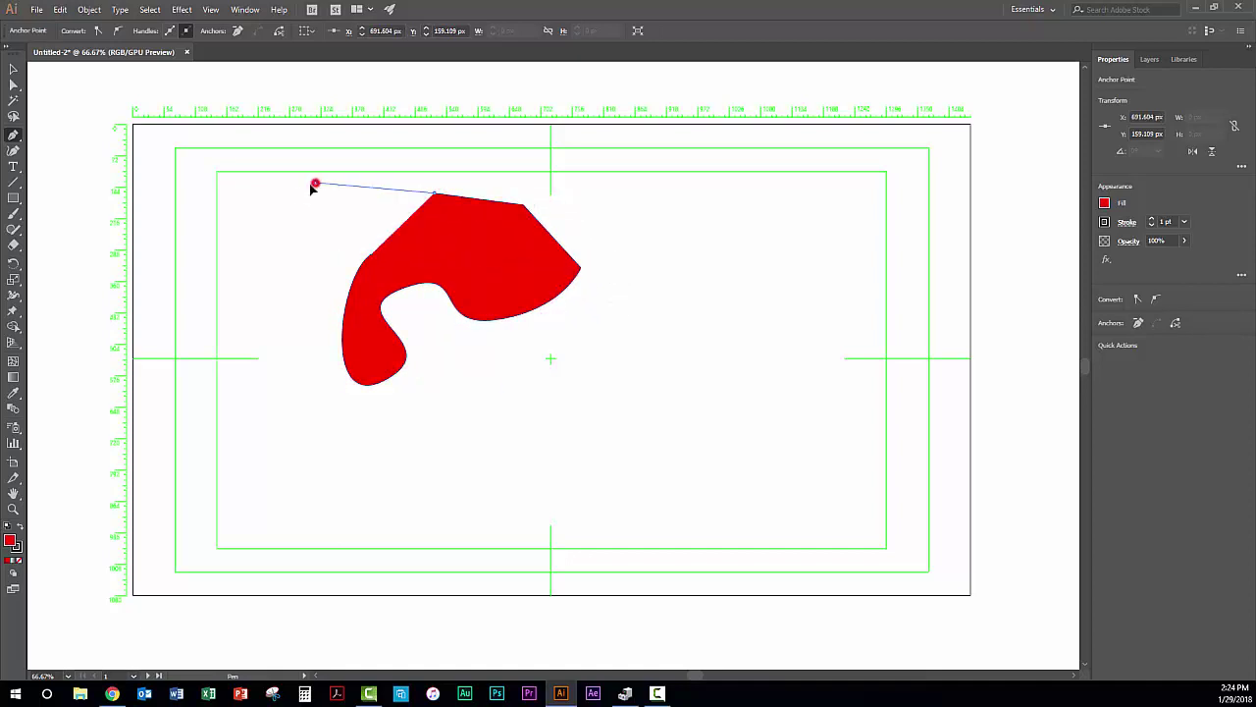
left_click(276, 254)
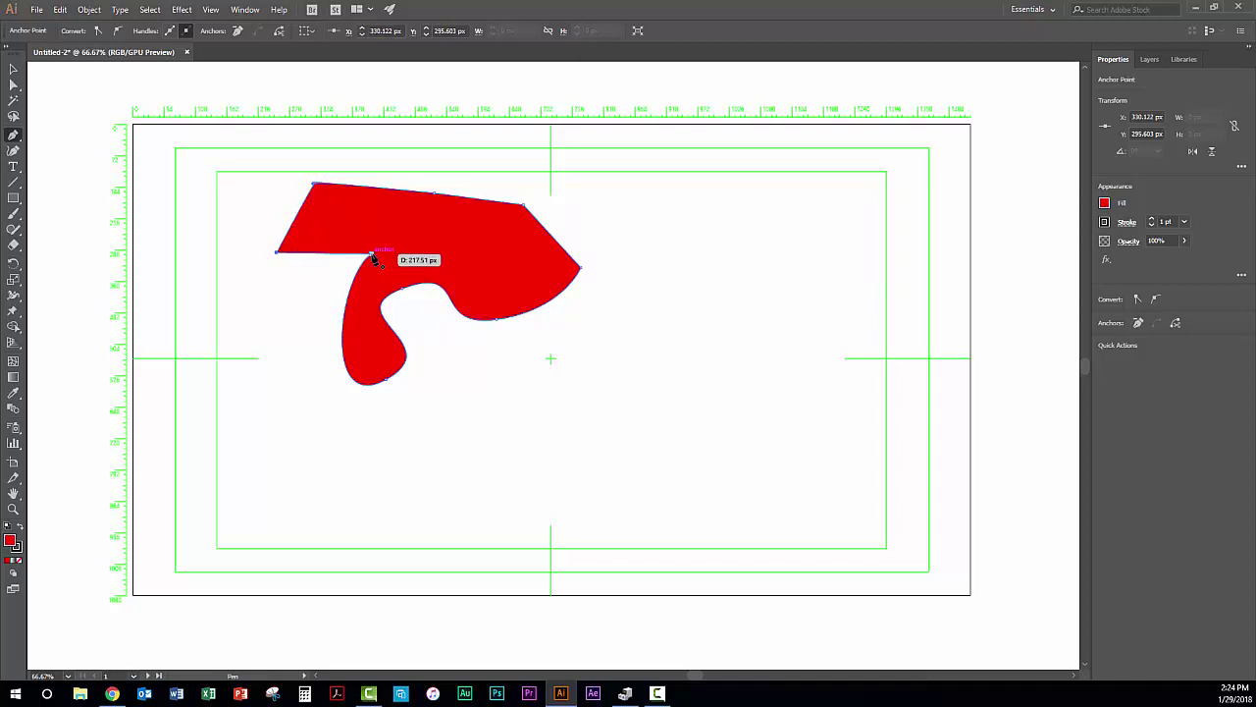
left_click(371, 254)
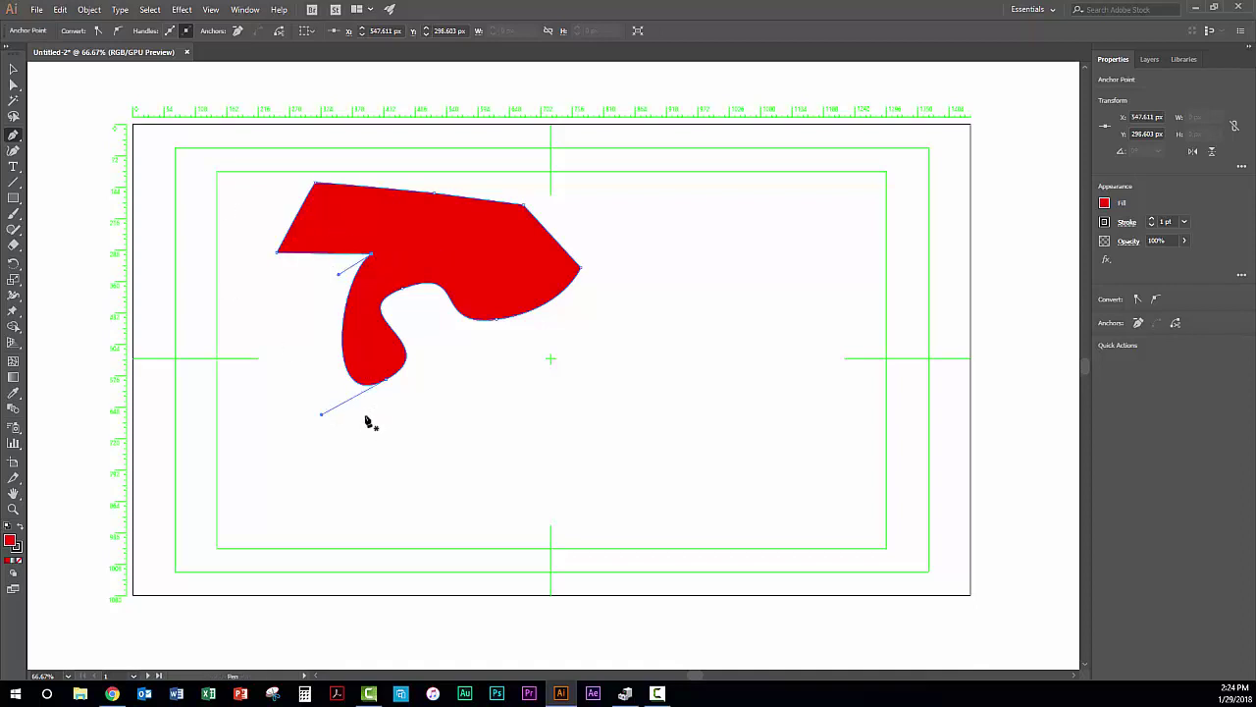
Reshape the shape's lower lobe by moving its bottom anchor, bending its handles independently and deleting the inner curve's anchor
key("ctrl")
left_click_drag(324, 413, 295, 369)
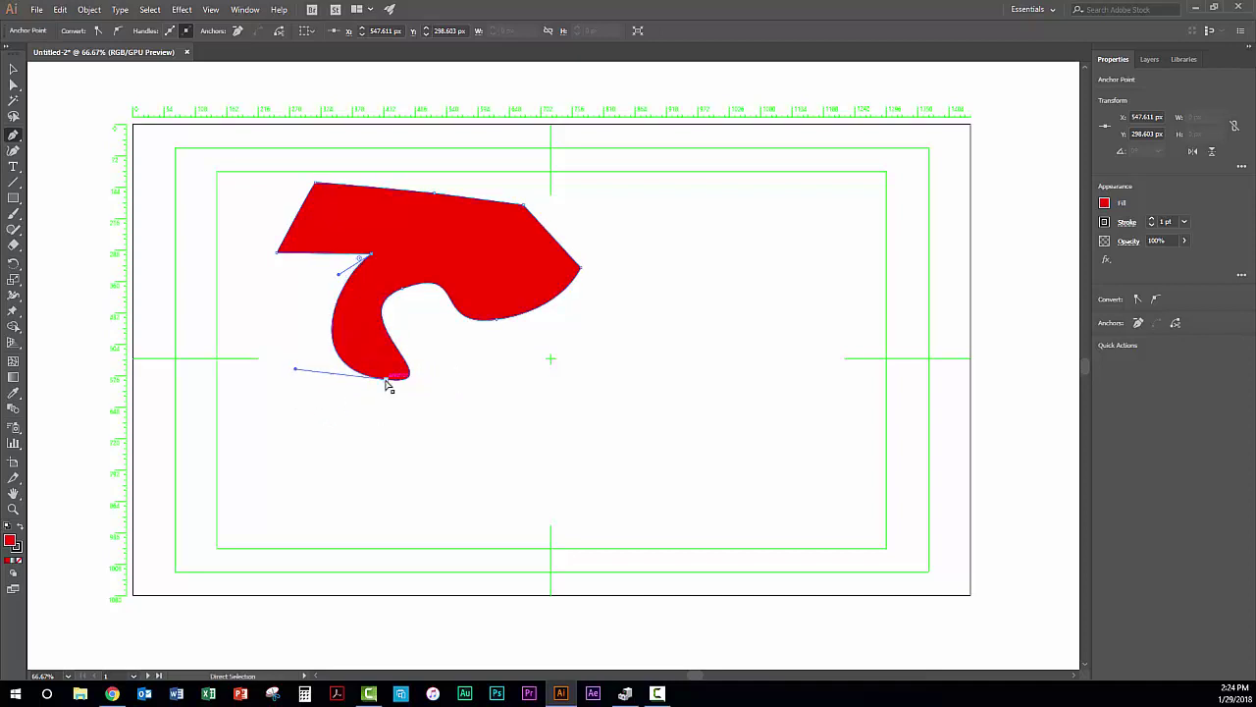
left_click_drag(387, 385, 346, 398)
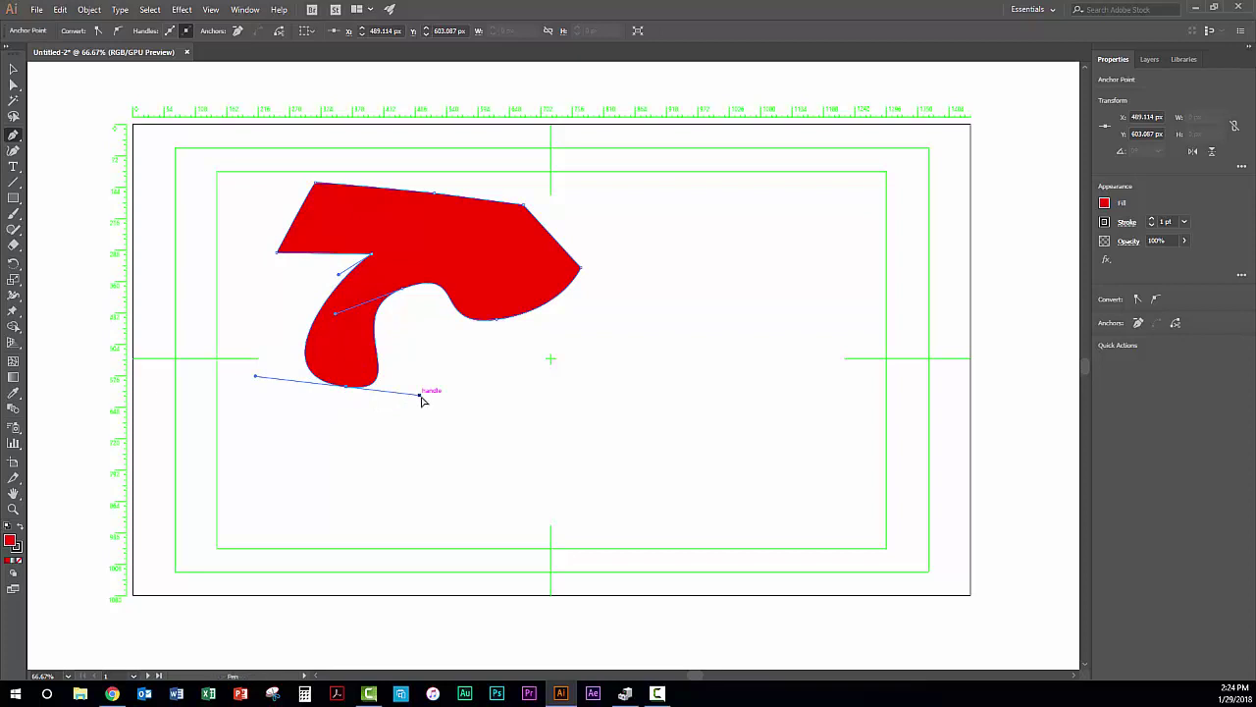
key("alt")
left_click_drag(419, 394, 435, 336)
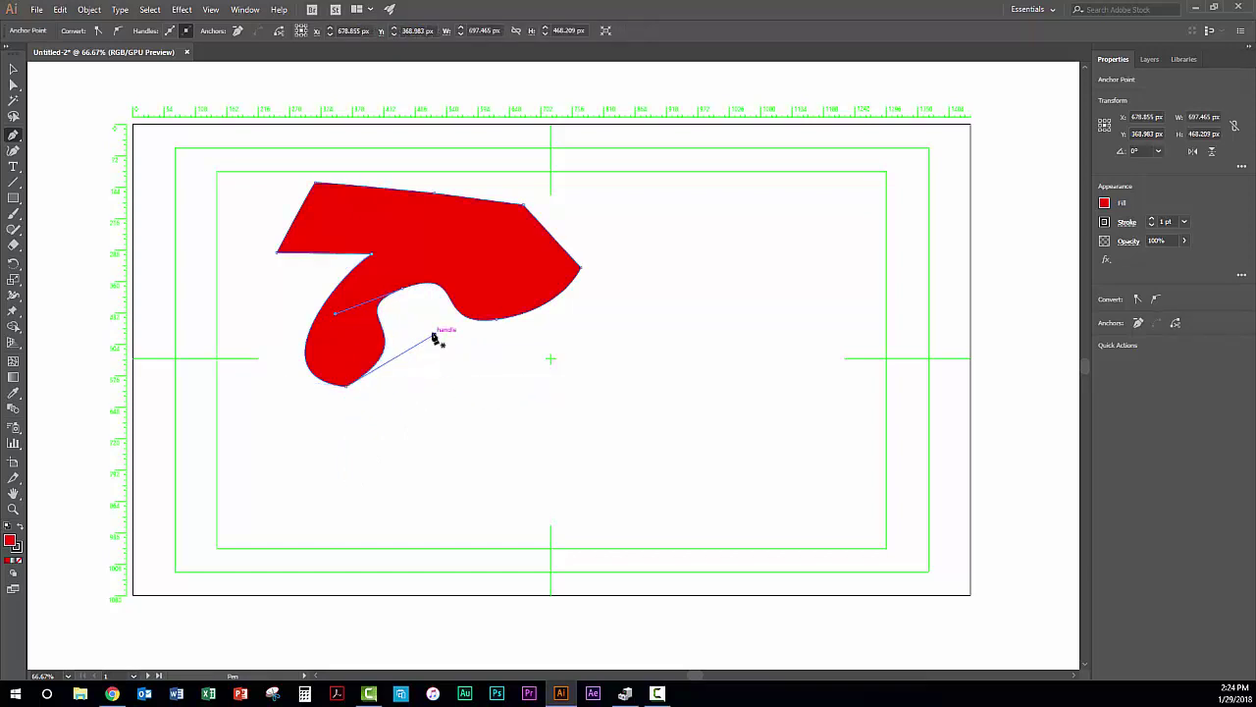
left_click(403, 292)
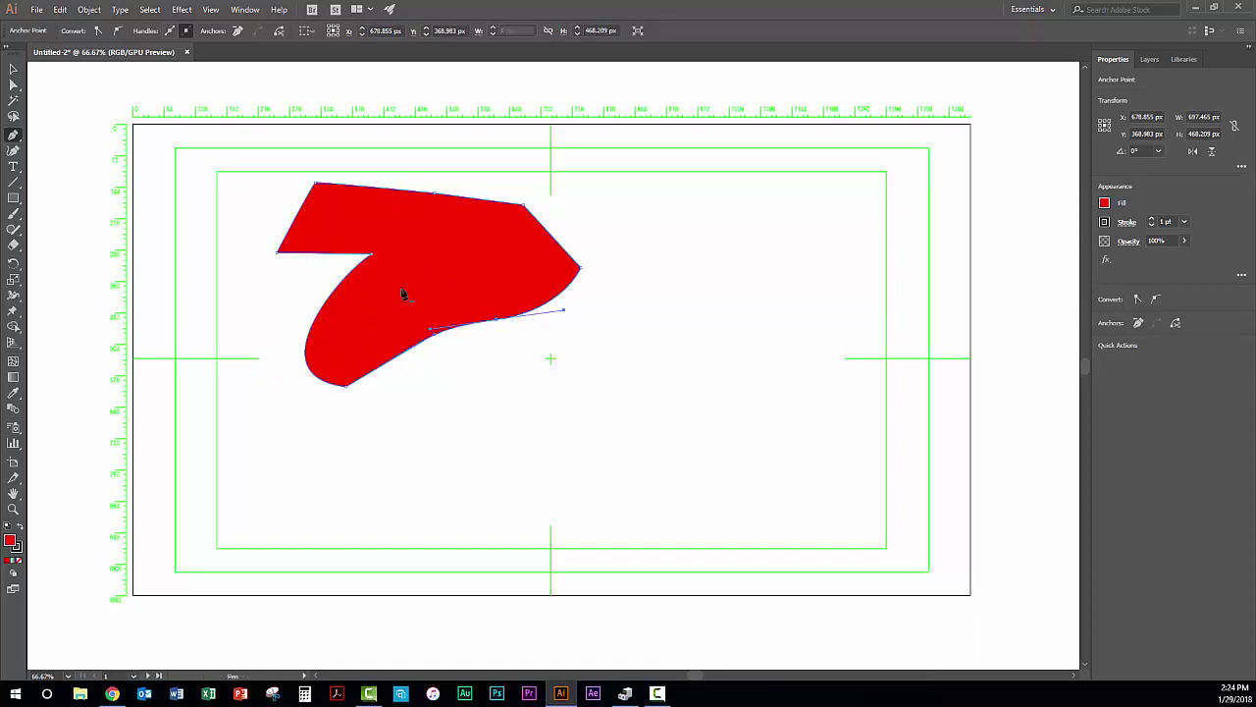
Add an anchor on the shape's upper-right edge, pull it outward and convert it to a smooth point
left_click(548, 233)
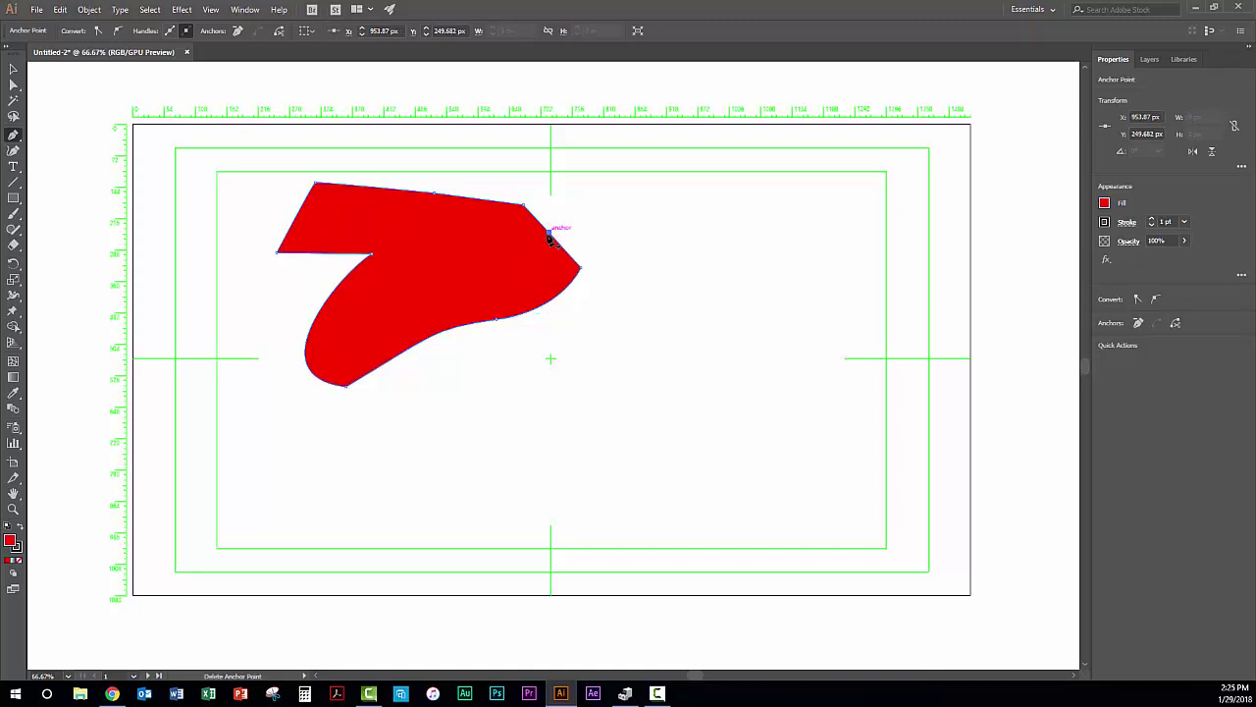
key("ctrl")
left_click_drag(549, 234, 621, 203)
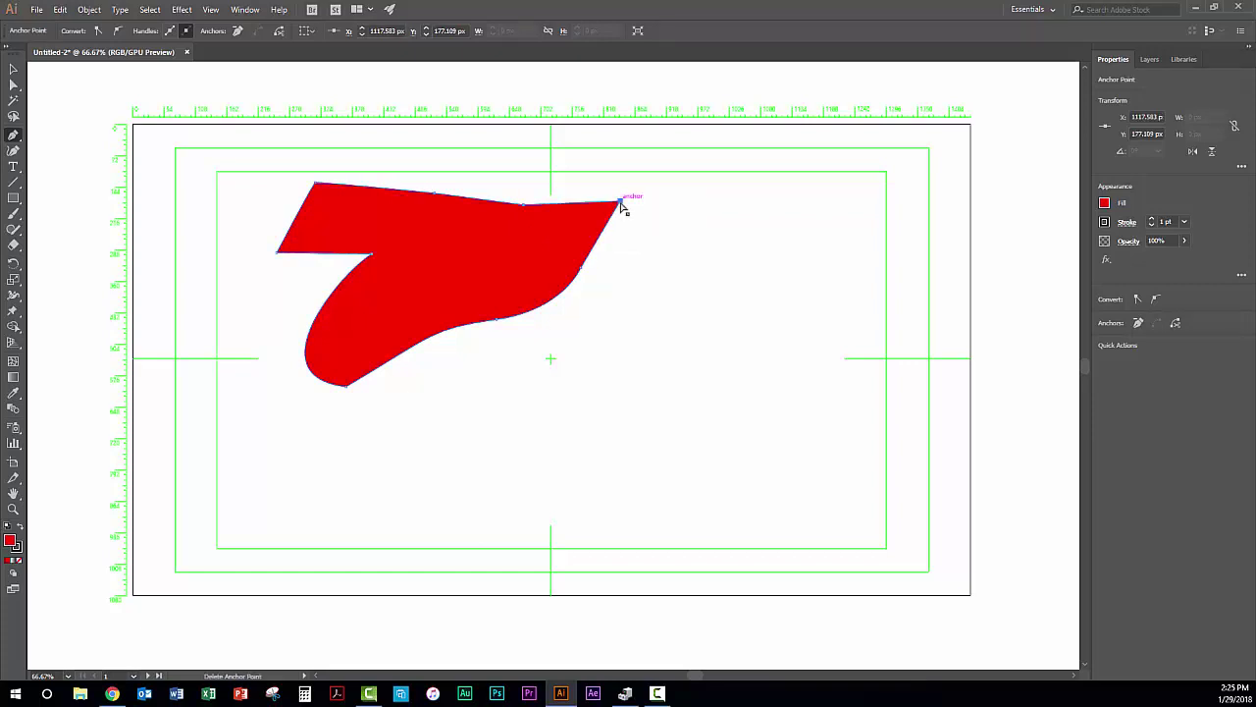
key("alt")
left_click_drag(620, 203, 586, 154)
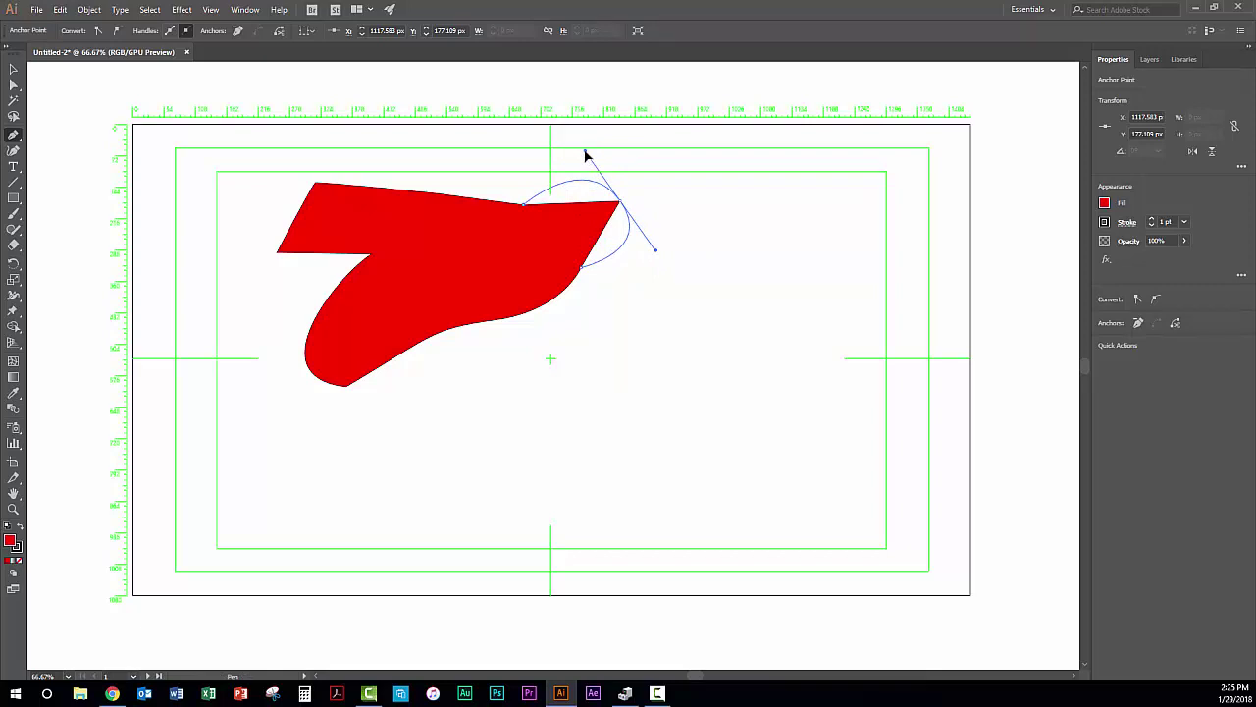
left_click_drag(585, 155, 585, 155)
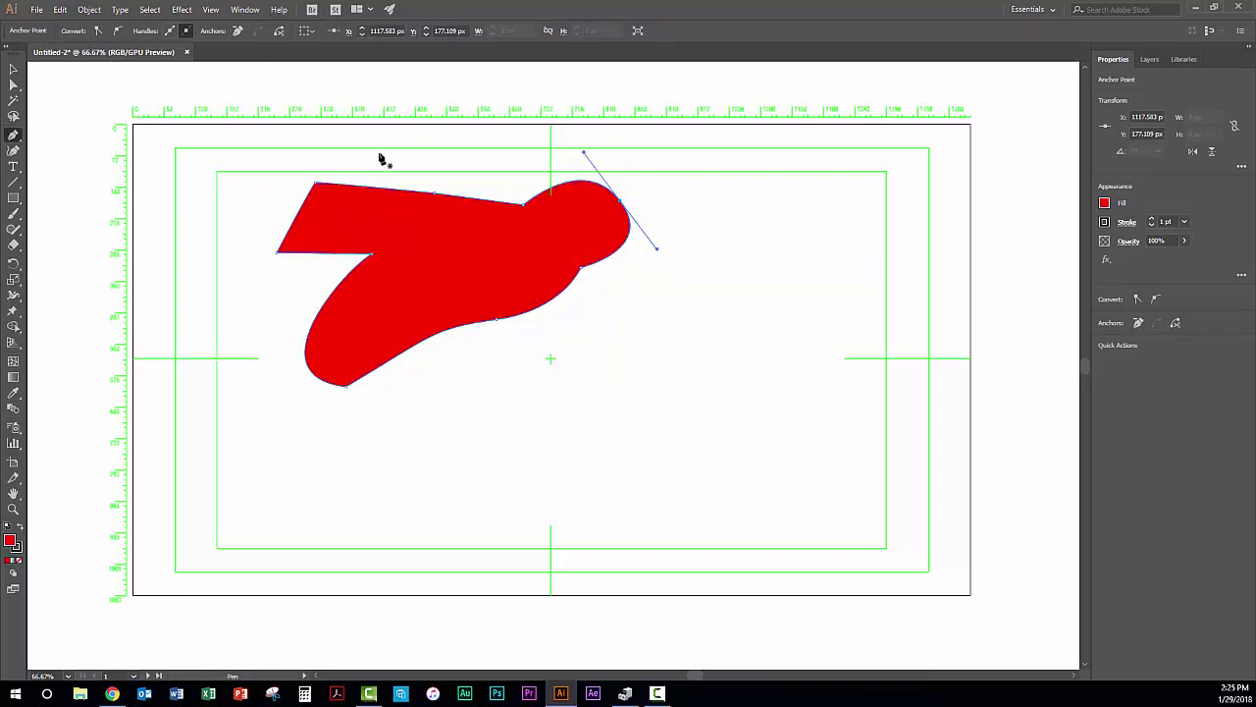
Display the document's layers and delete the red path from Layer 1
key("plus")
left_click(1149, 60)
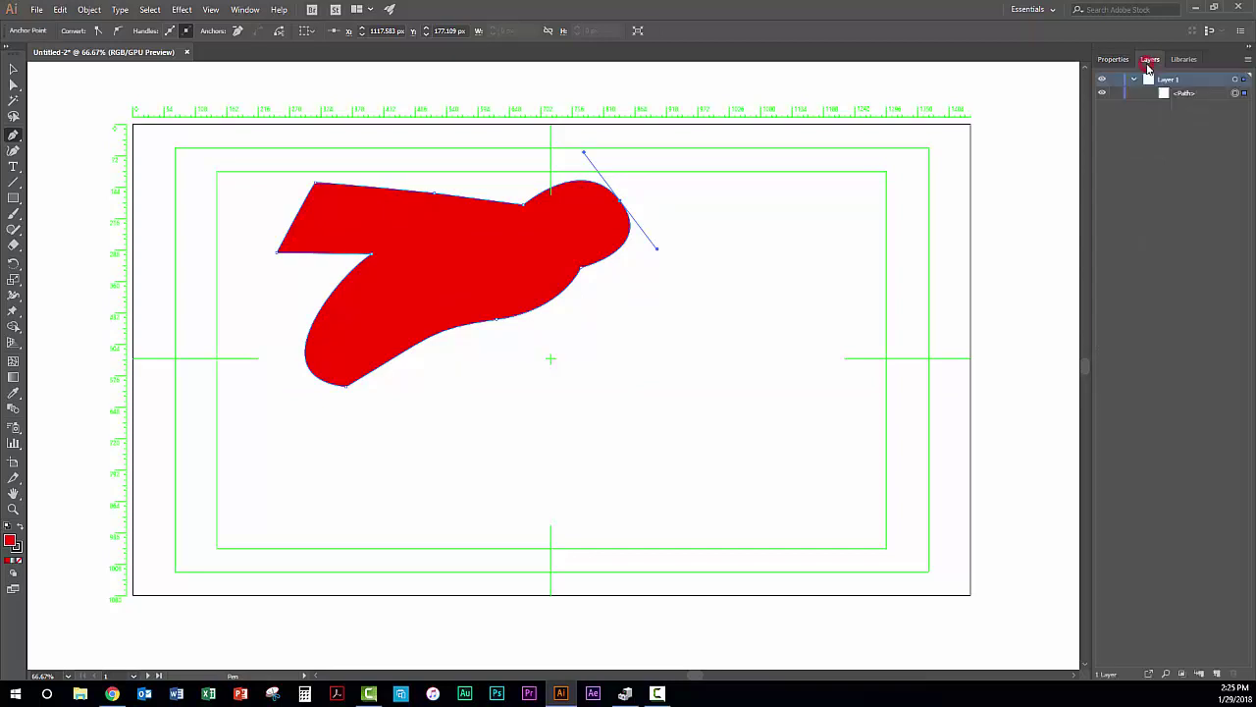
left_click(237, 12)
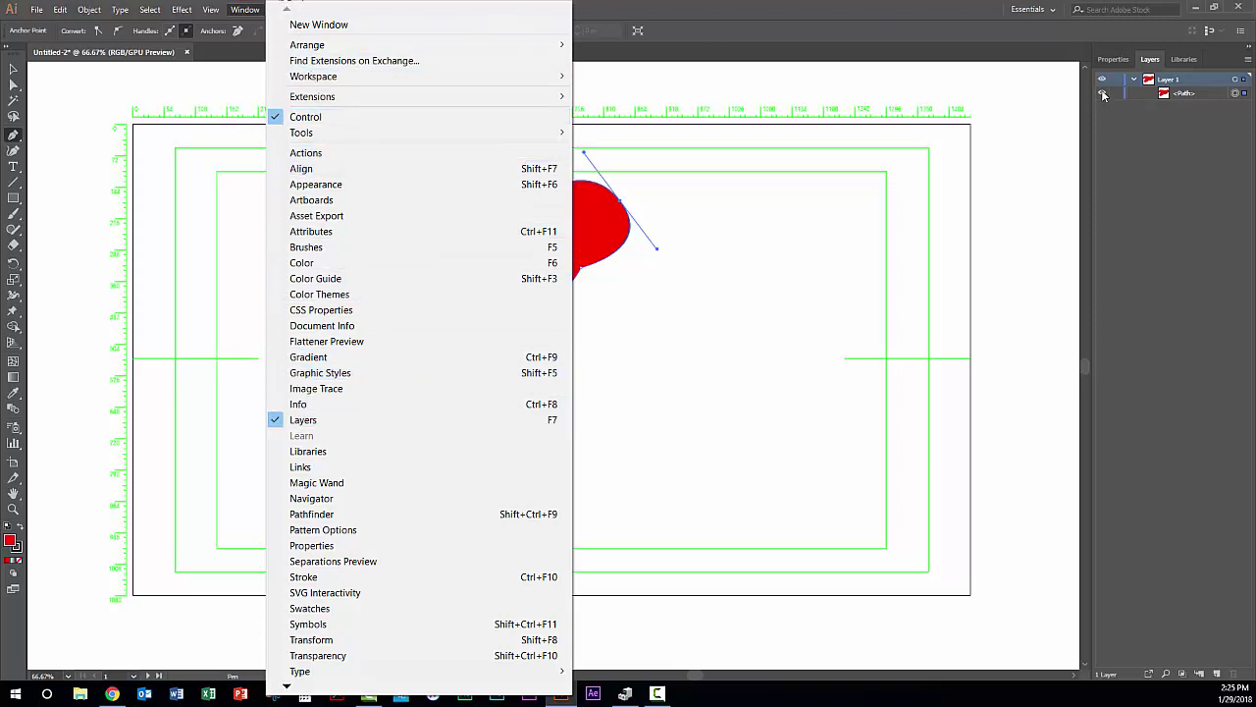
left_click(1160, 94)
double_click(1184, 92)
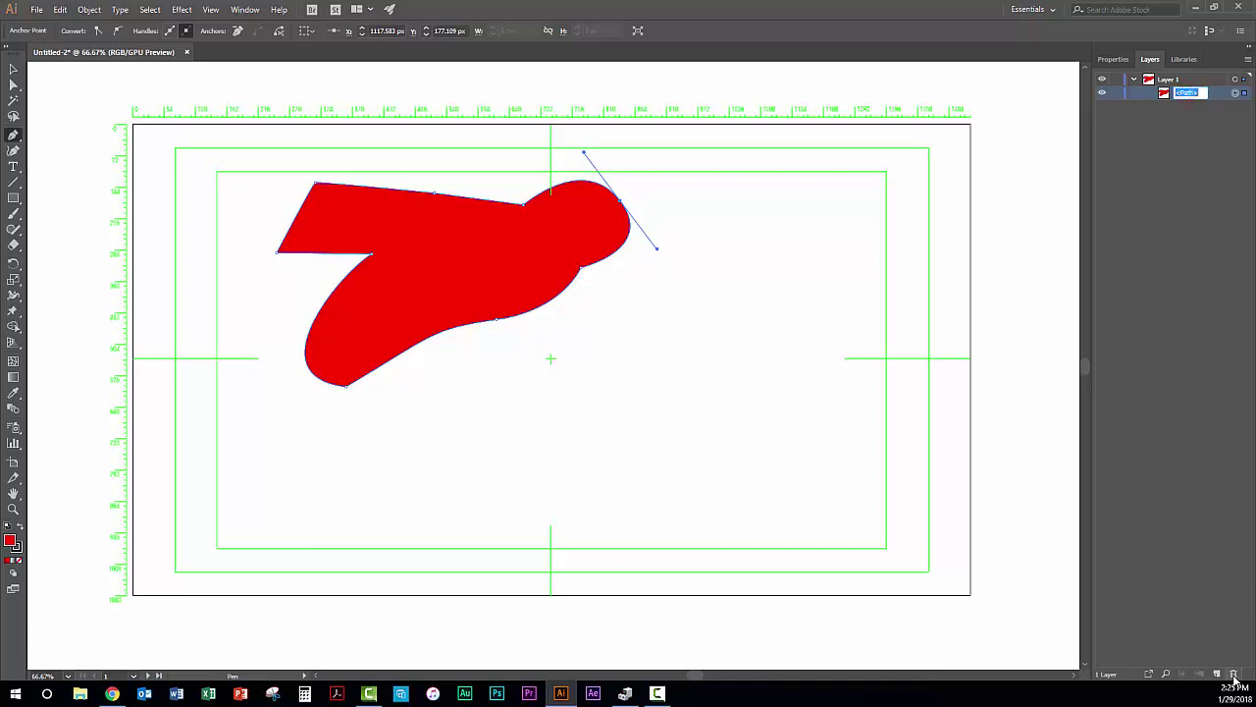
left_click_drag(1163, 95, 1234, 677)
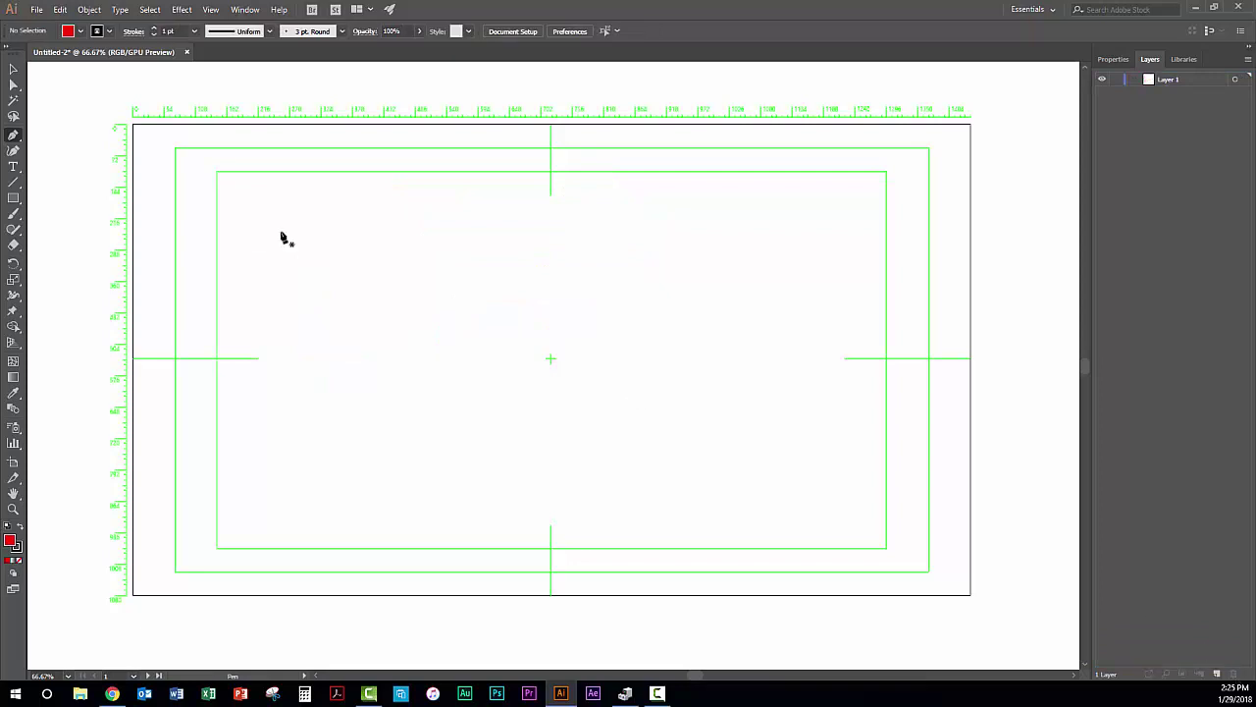
Draw an unfilled winding curve through seven points with the Curvature tool and move its second-to-last point outward to the right
left_click(12, 152)
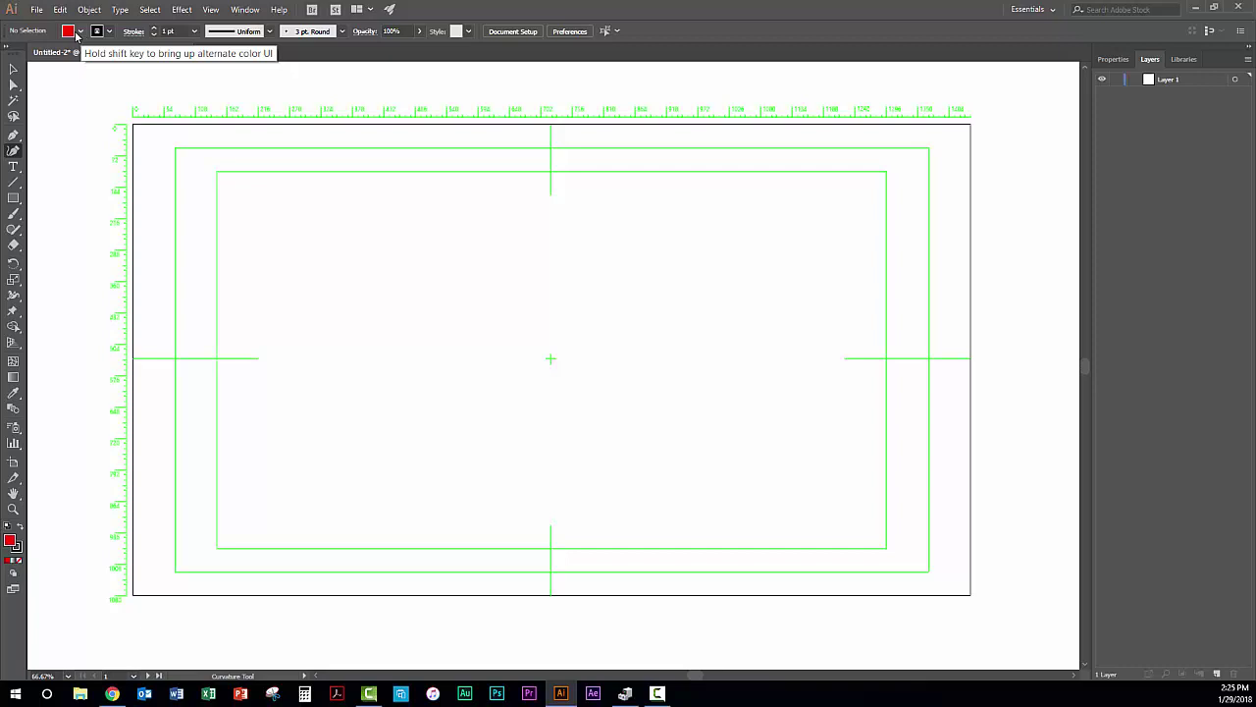
left_click(69, 37)
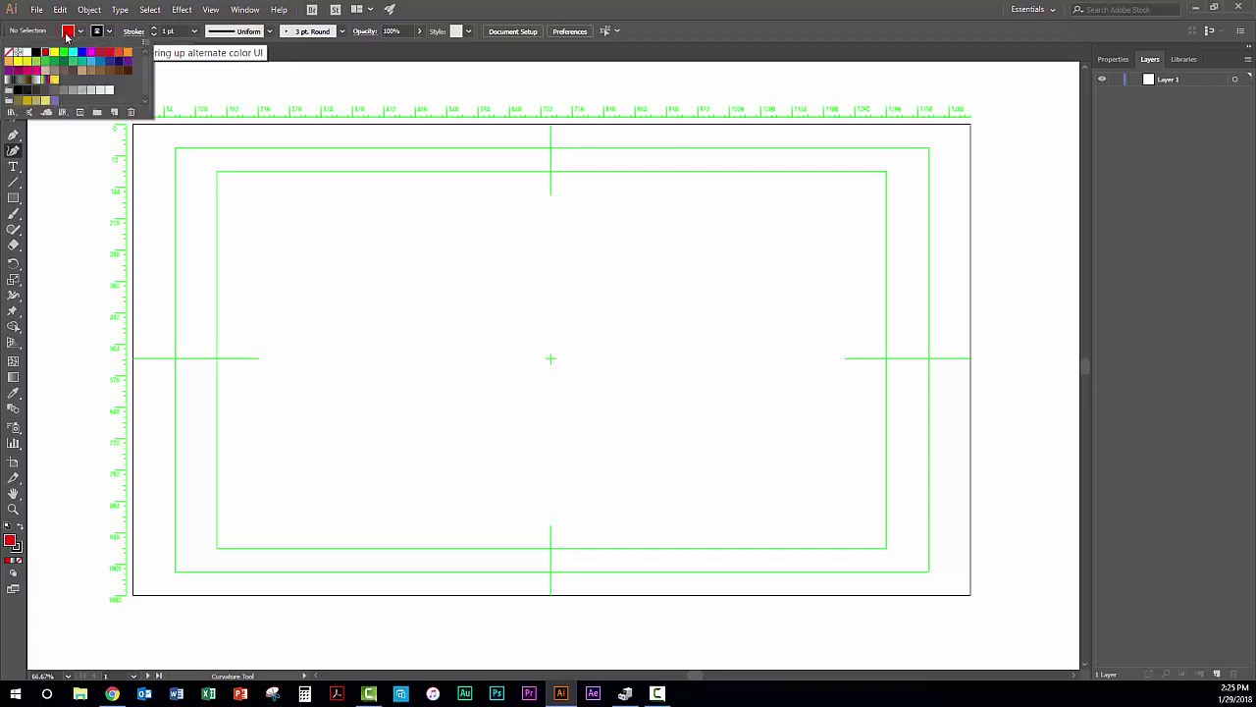
left_click(8, 54)
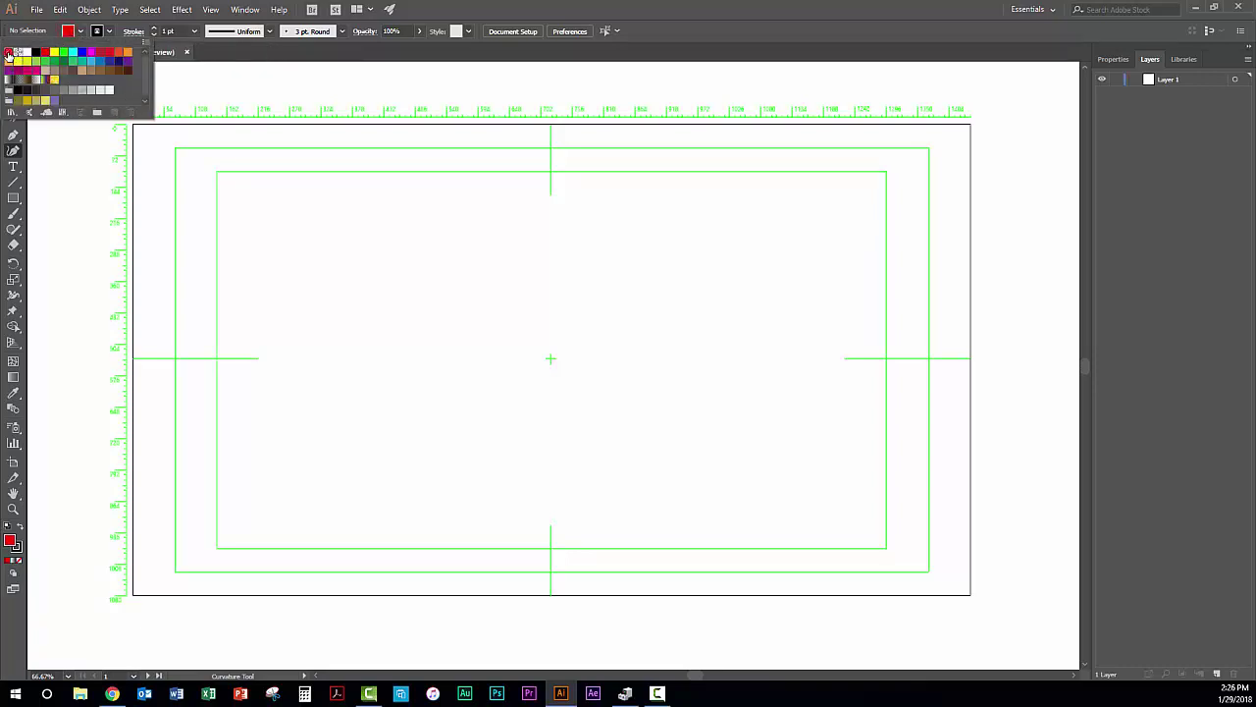
left_click(154, 32)
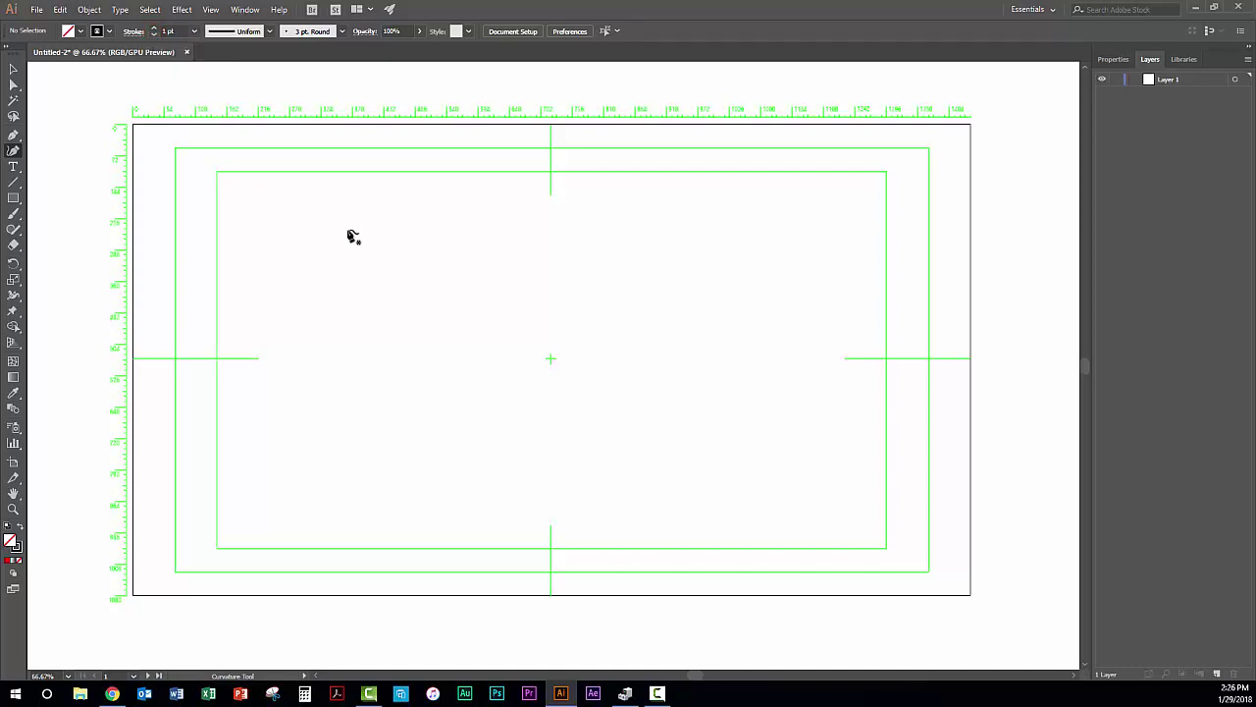
left_click(311, 231)
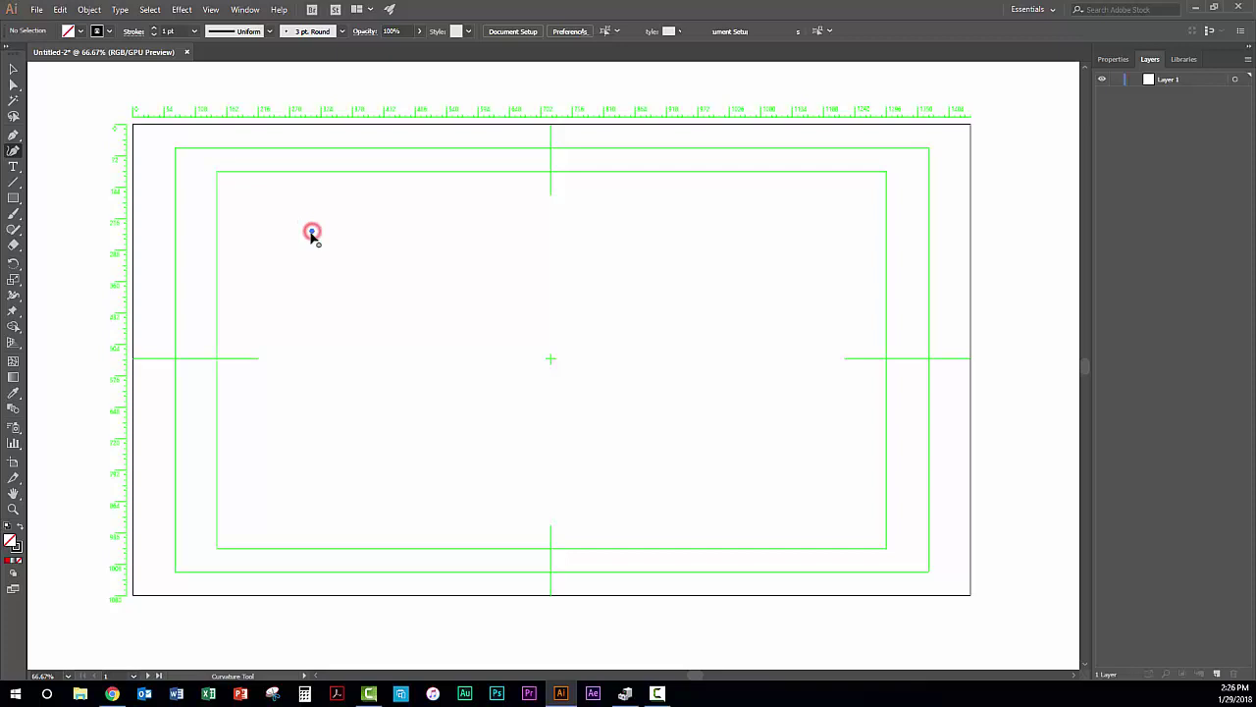
left_click(284, 326)
left_click(425, 333)
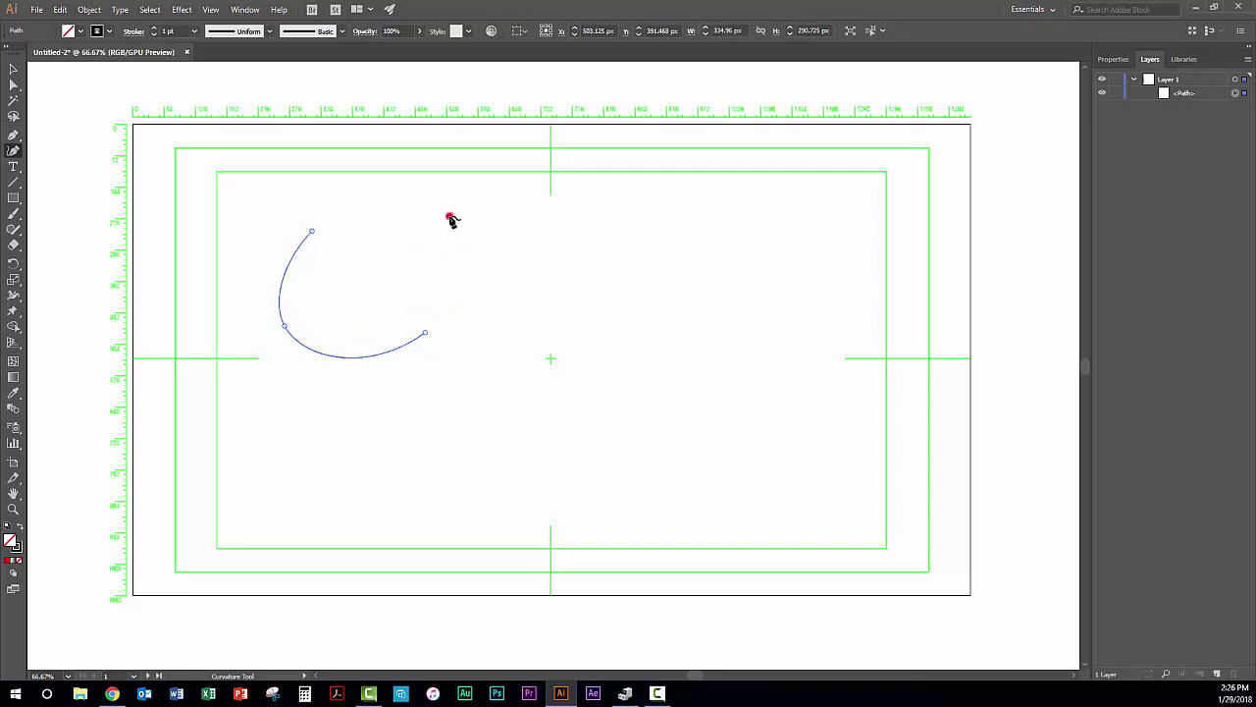
left_click(449, 215)
left_click(592, 221)
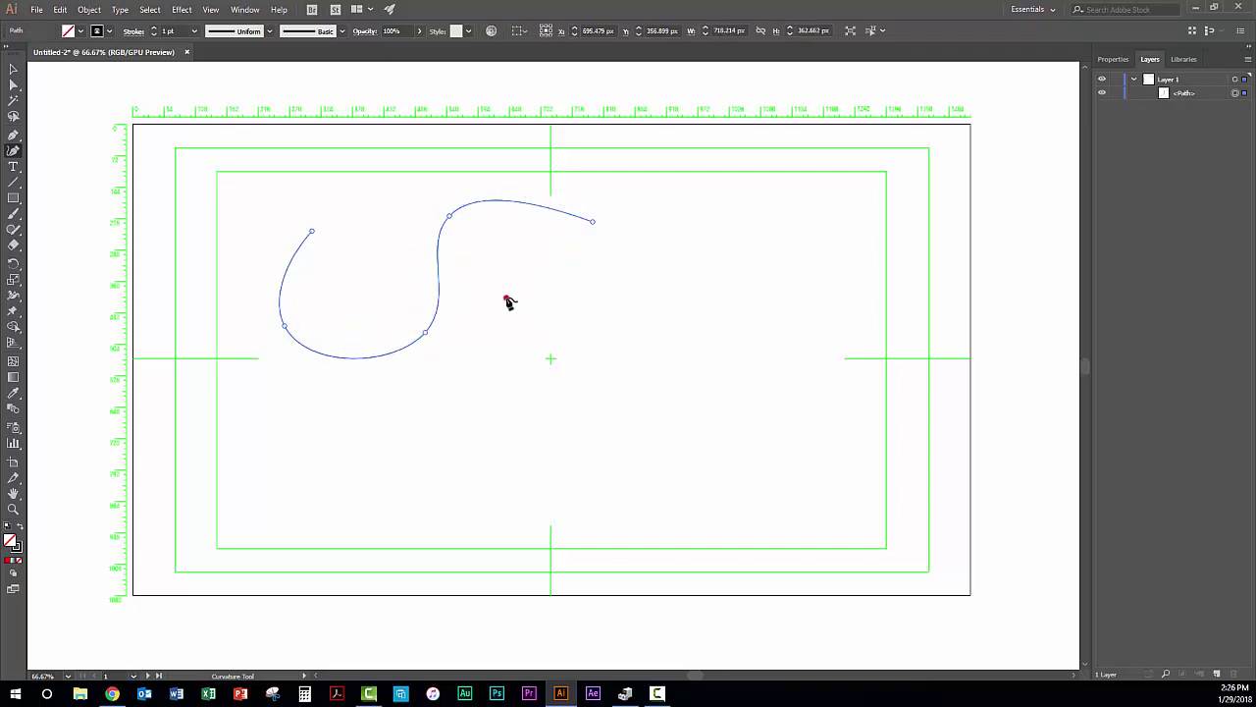
left_click(507, 297)
left_click(588, 399)
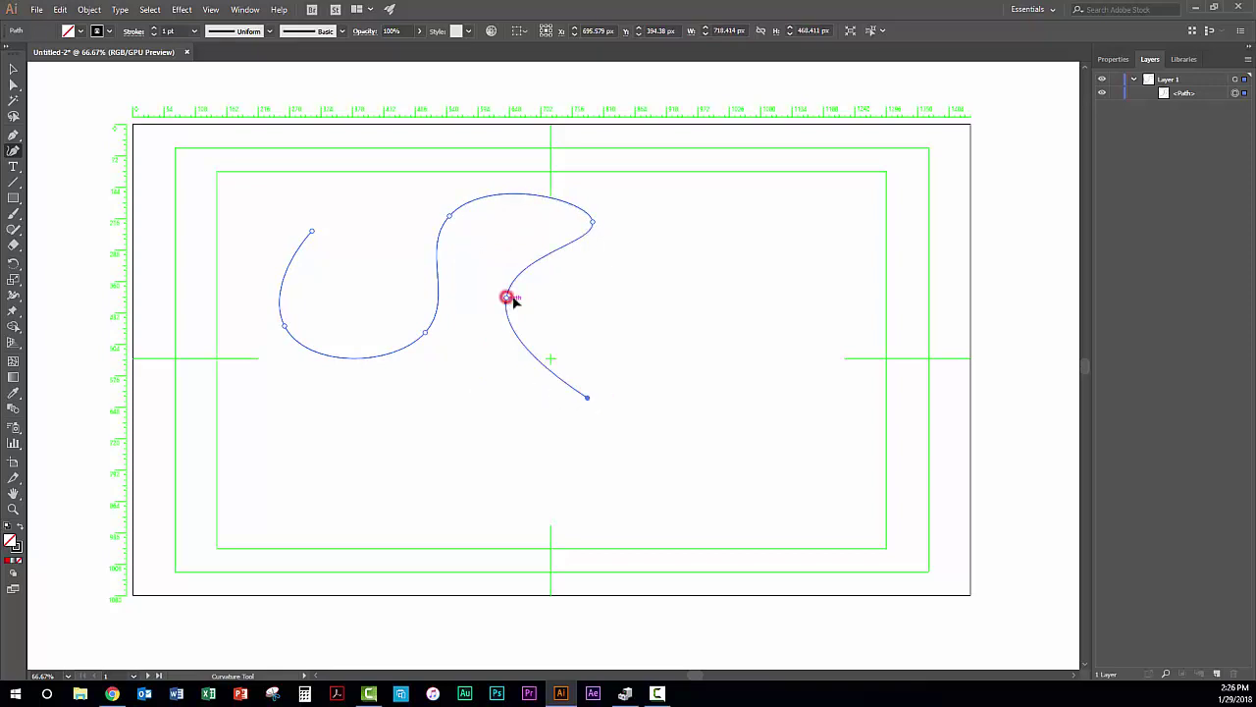
left_click_drag(508, 296, 689, 283)
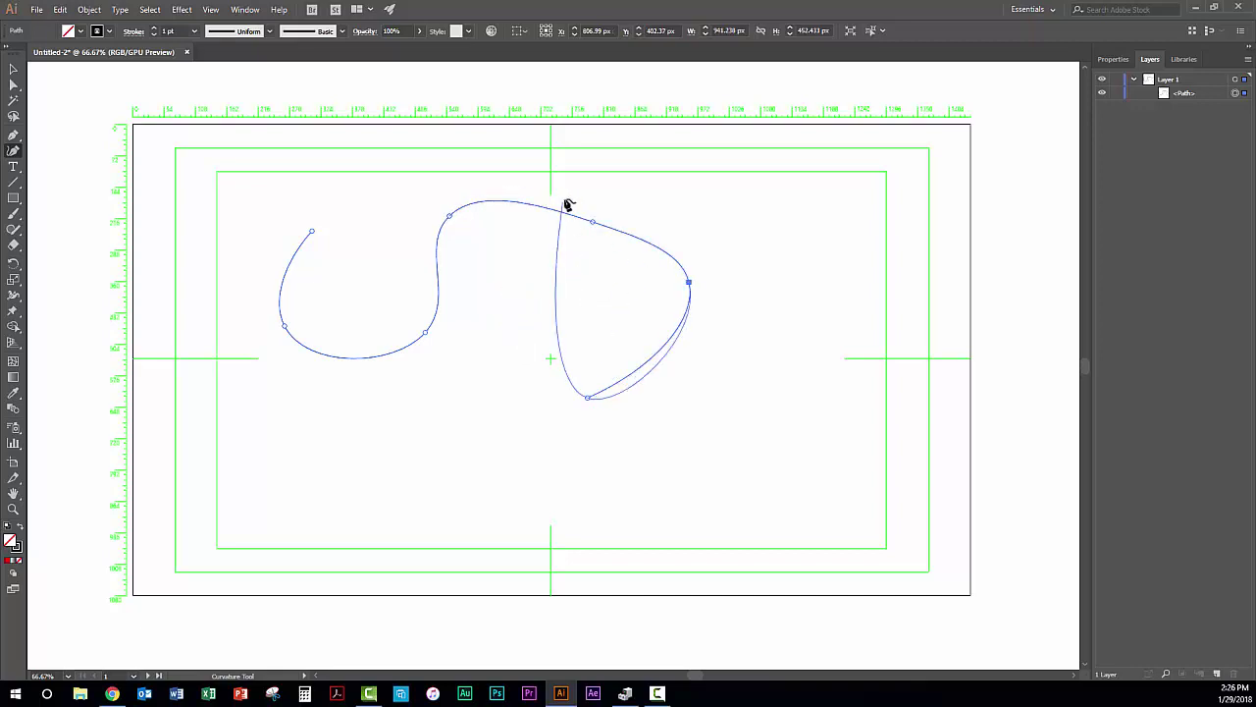
Move the curve's upper anchor down and slightly left, add an end point at the lower left and finish the open path
left_click_drag(593, 223, 570, 272)
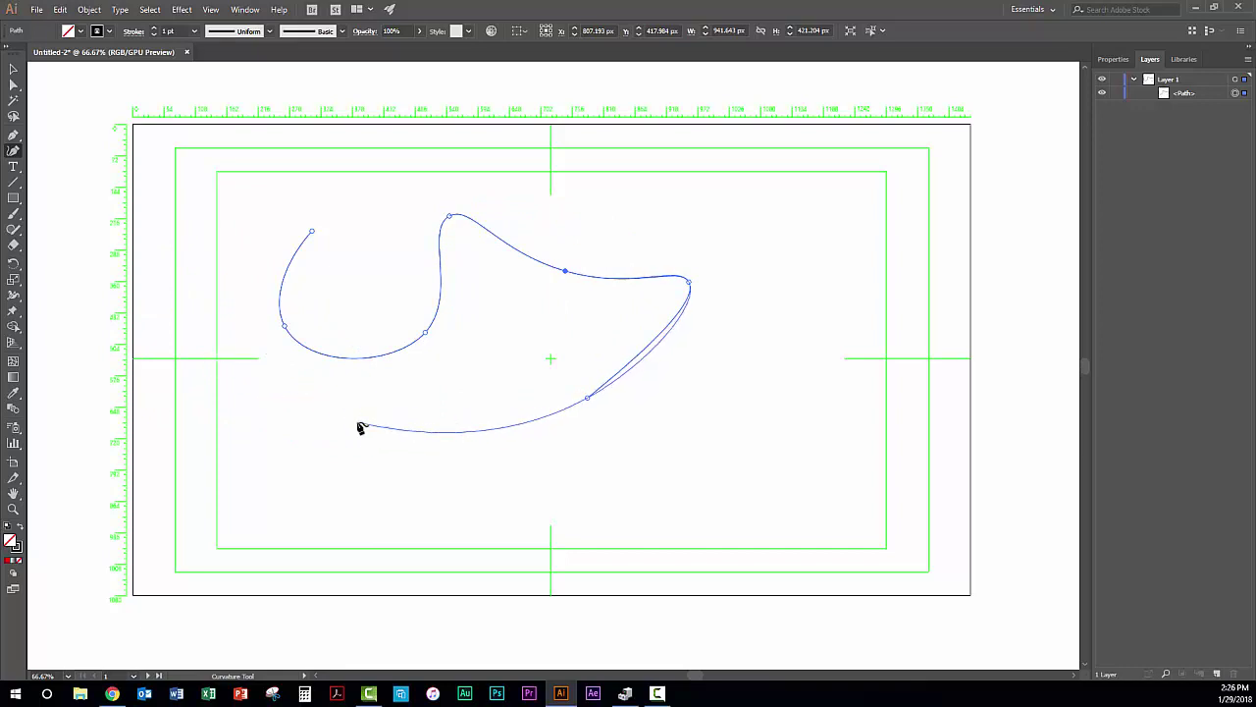
left_click(360, 426)
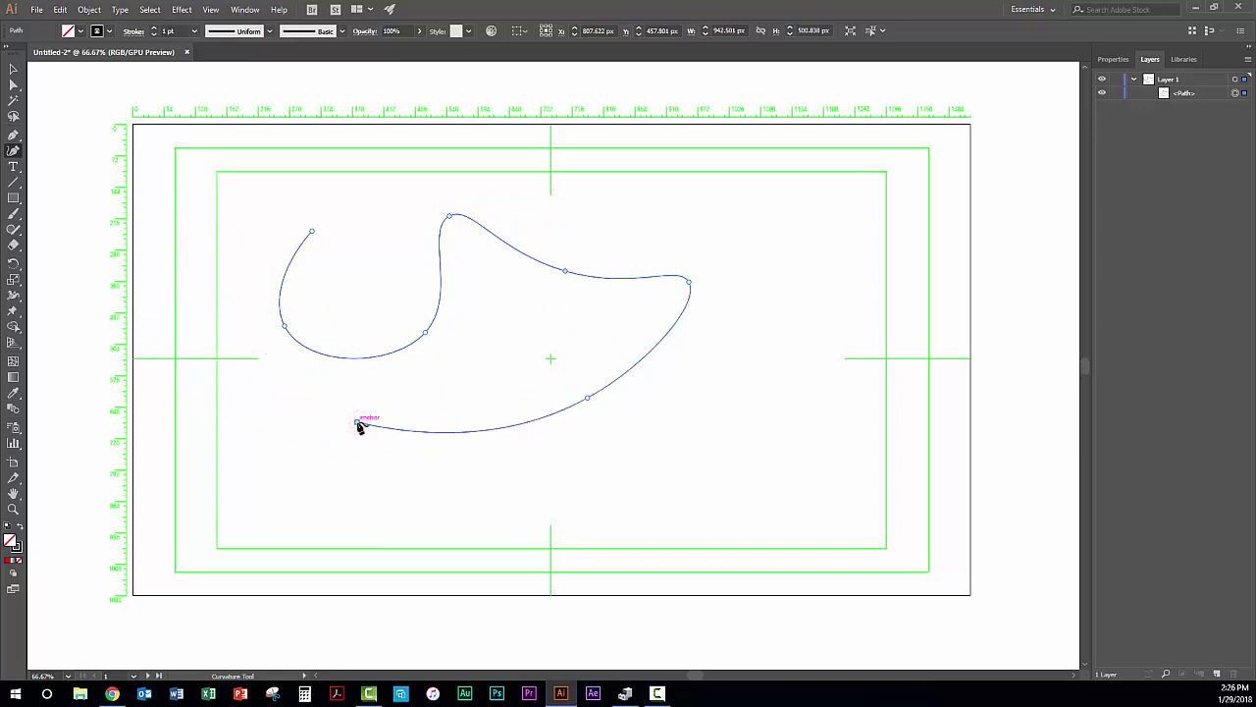
key("Escape")
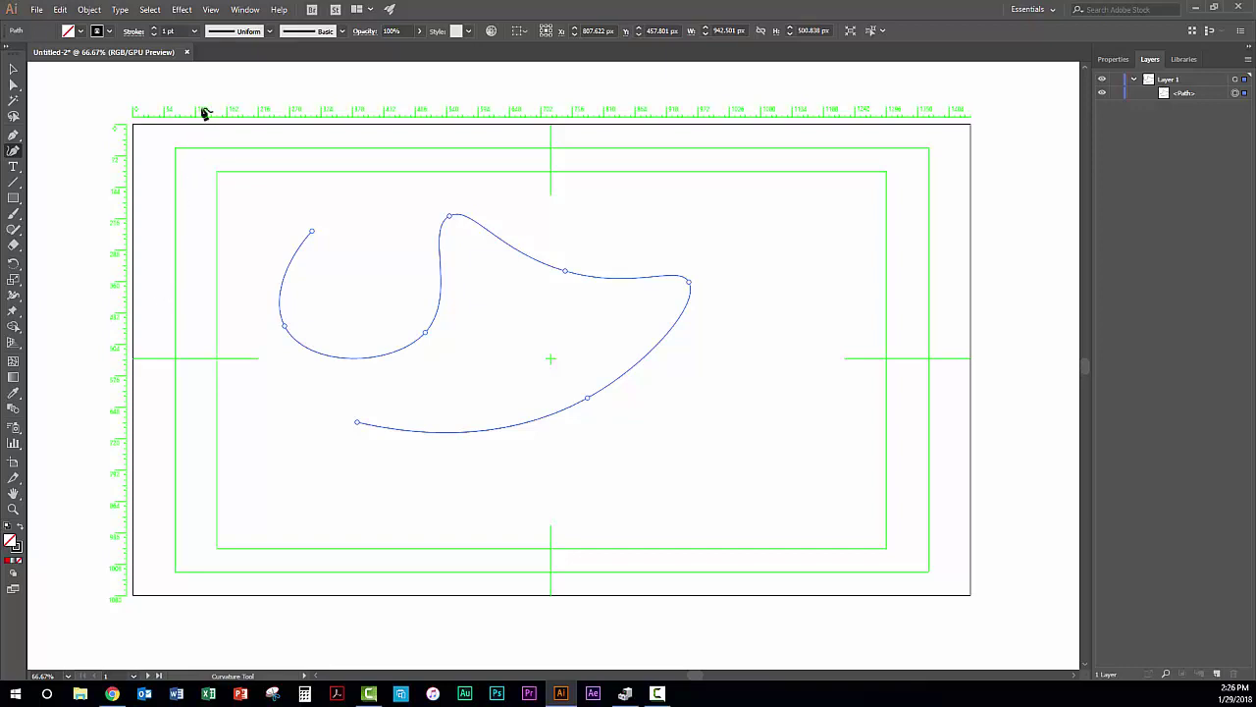
Apply the lens-shaped width profile, tapered at both ends, to the curve and increase its stroke weight to 26 pt
left_click(271, 31)
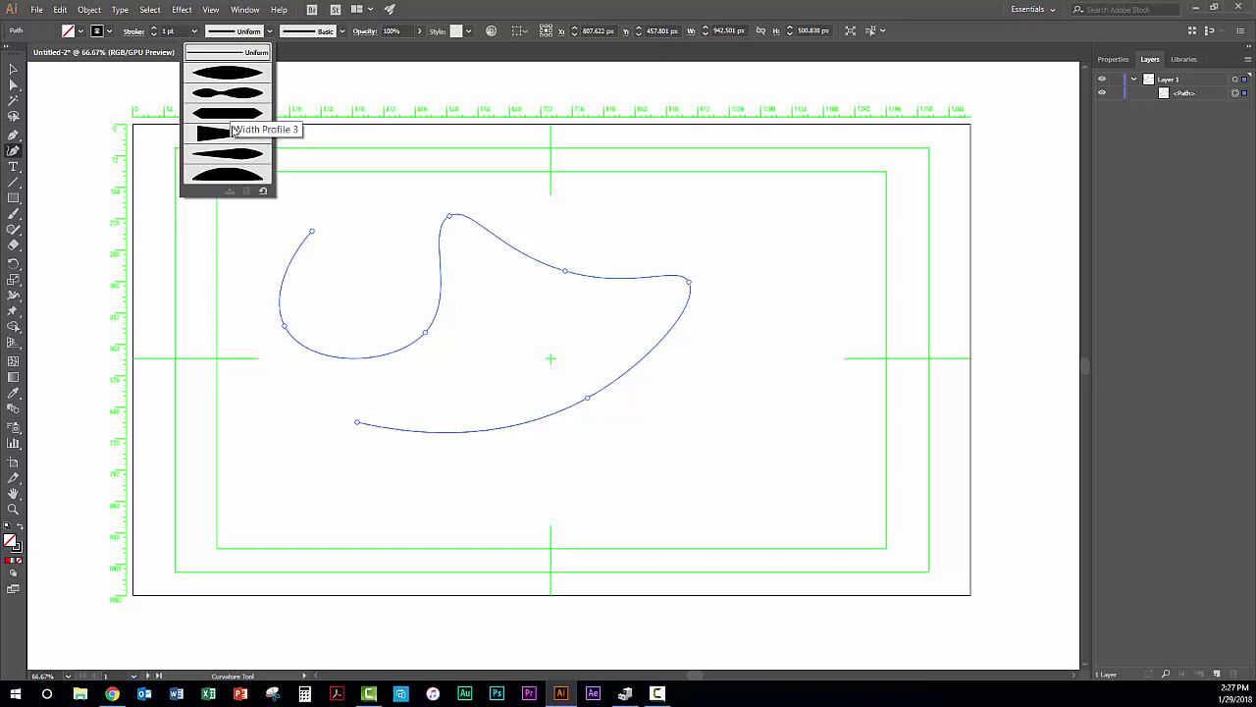
left_click(238, 75)
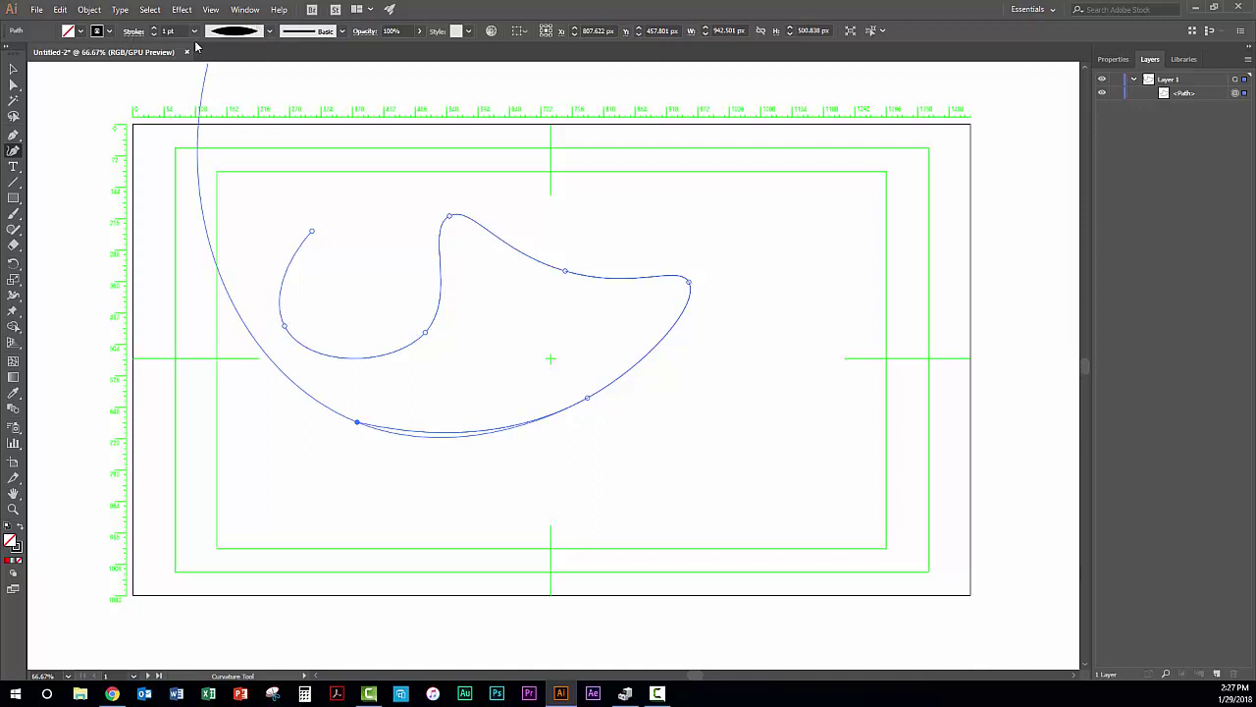
left_click(154, 31)
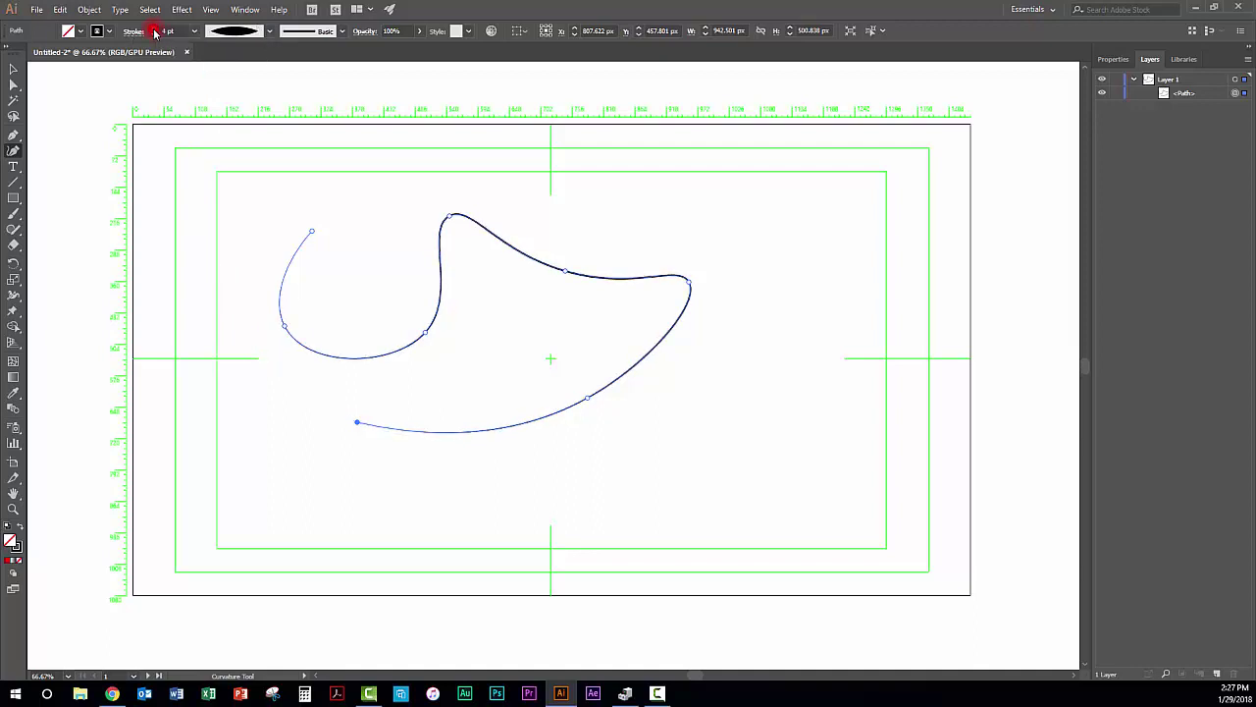
left_click(154, 30)
left_click(154, 31)
left_click(155, 30)
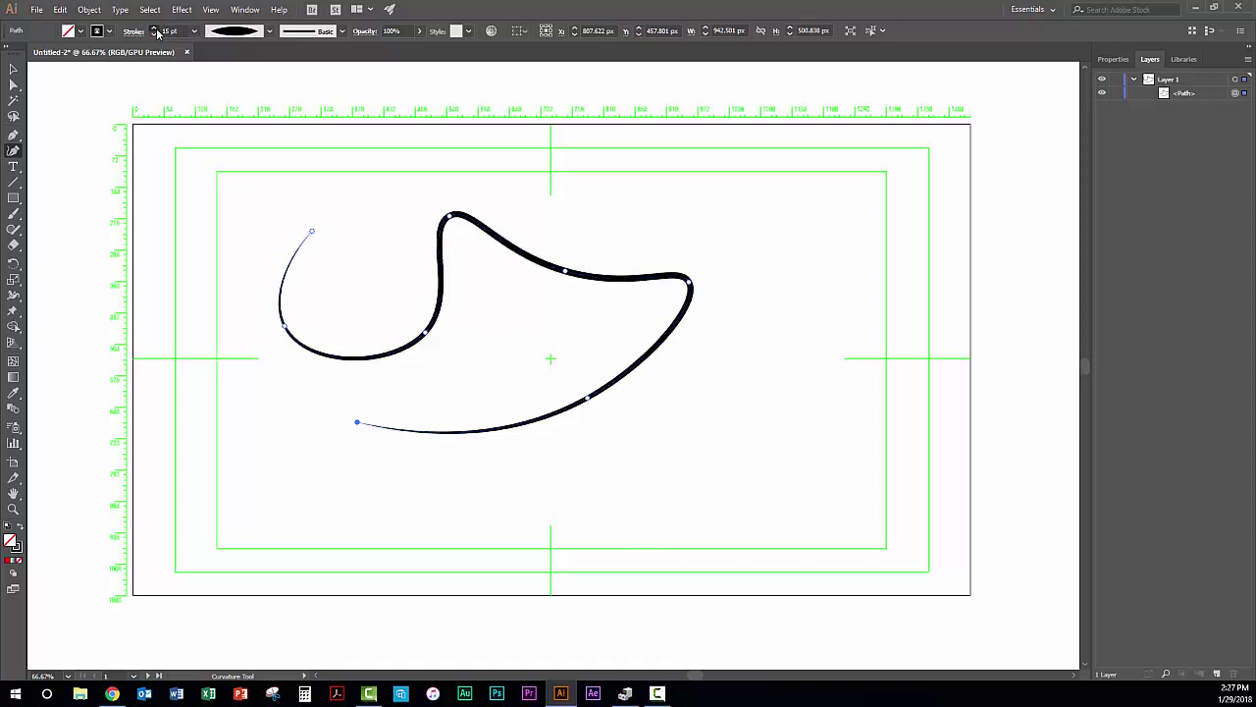
left_click(155, 30)
left_click(155, 29)
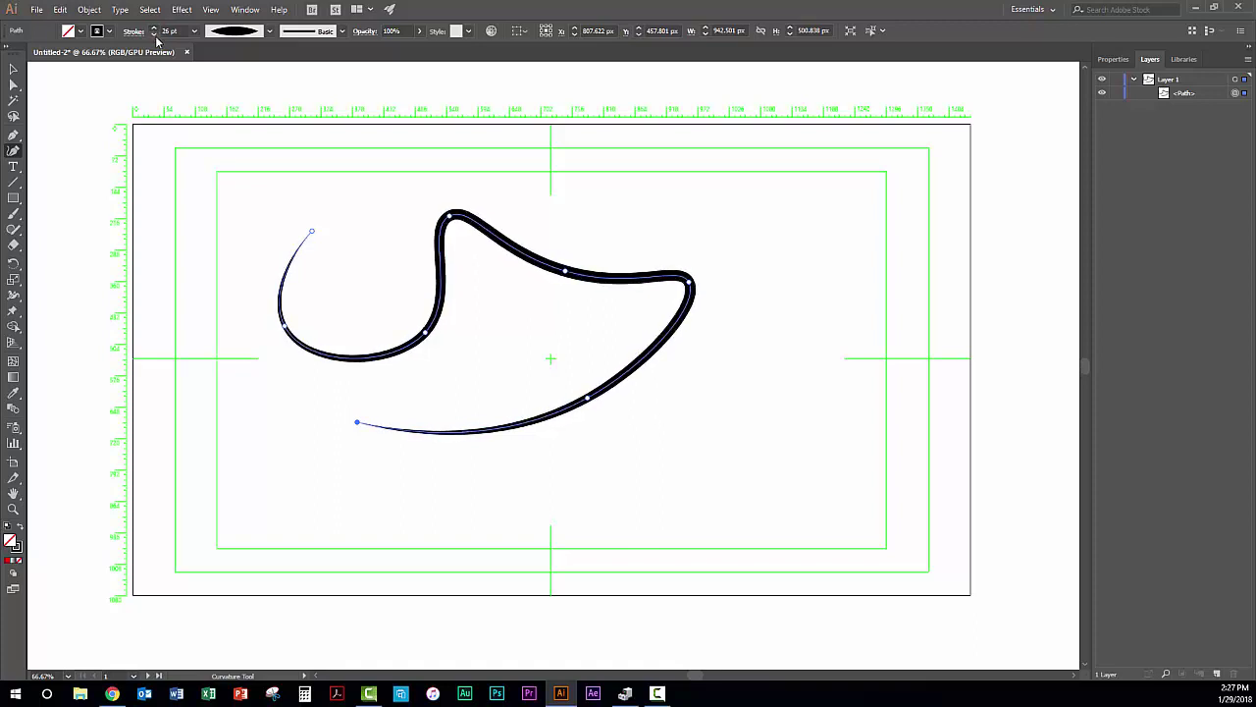
Try the double-bulge width profile on the curve and replace it with Width Profile 3
left_click(270, 31)
left_click(251, 93)
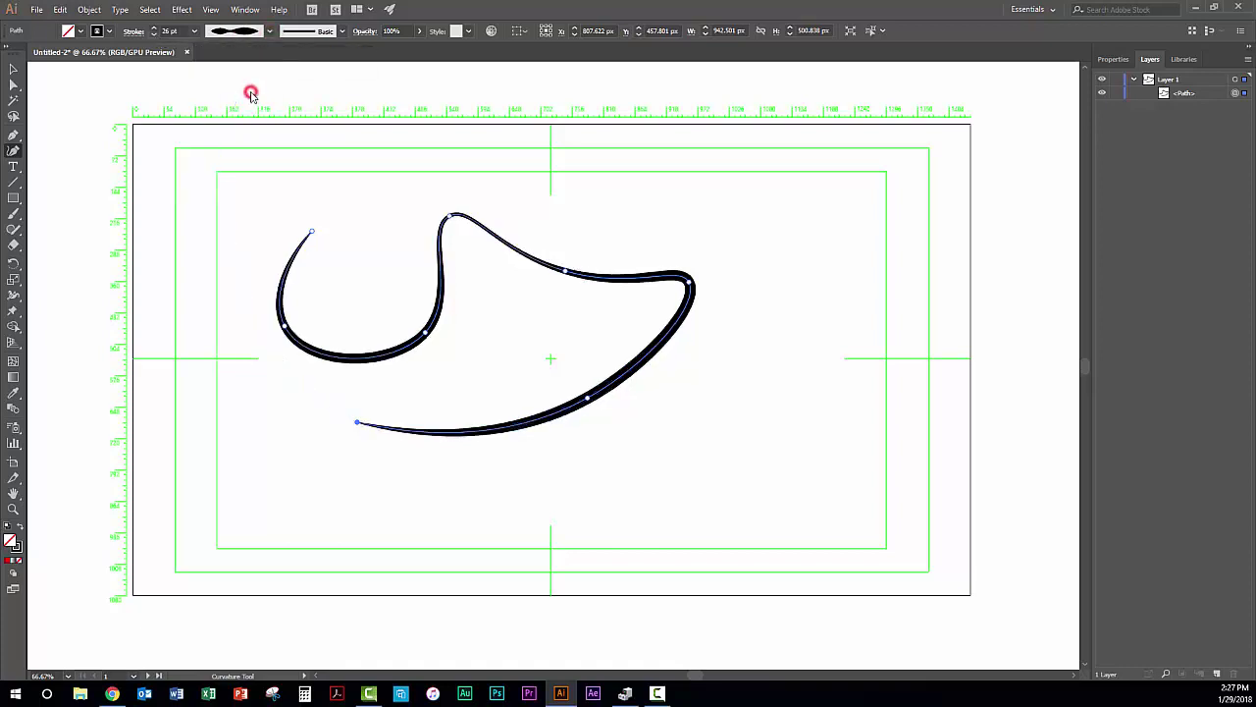
left_click(270, 31)
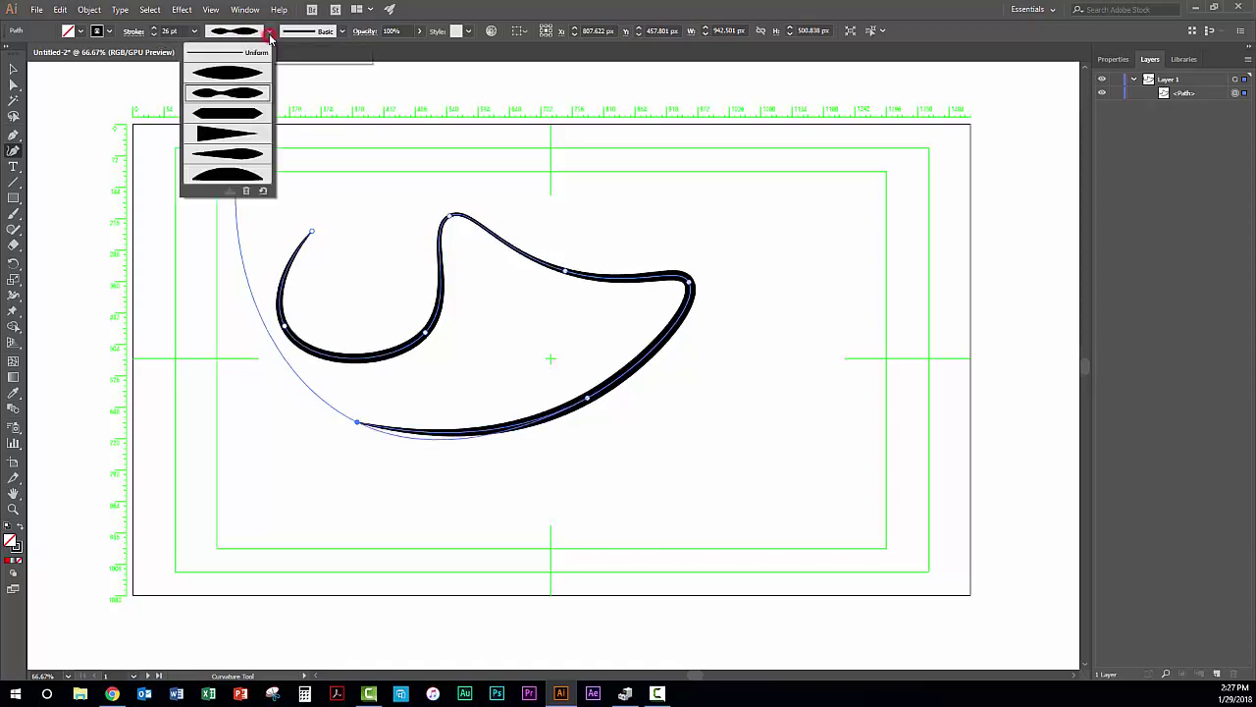
left_click(250, 71)
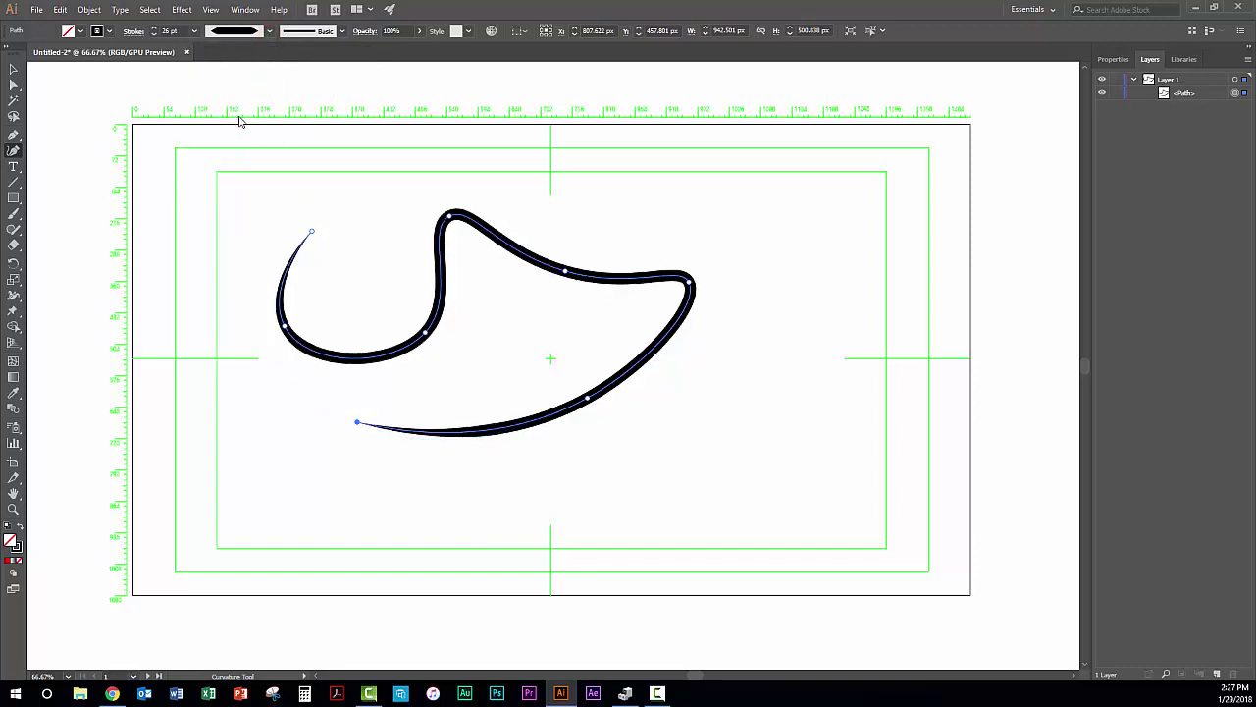
Try the sparse charcoal-like art brush on the curve and replace it with the black ornamental pattern brush
left_click(342, 33)
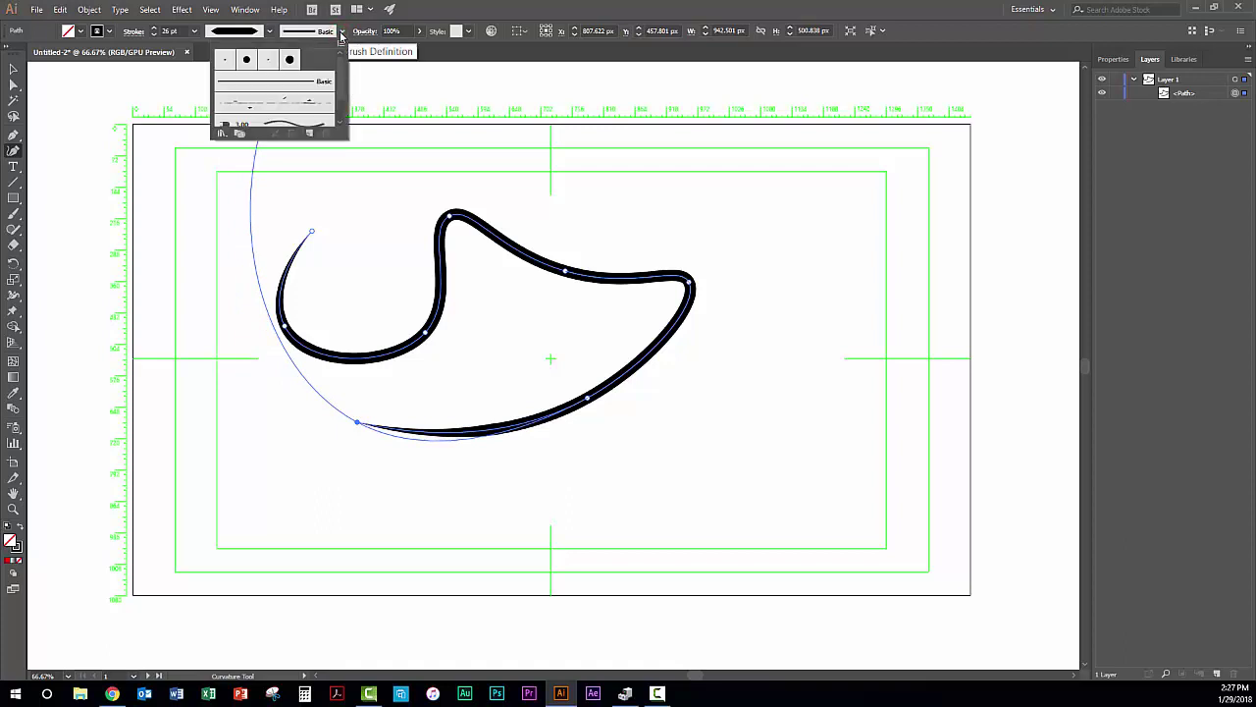
left_click(287, 105)
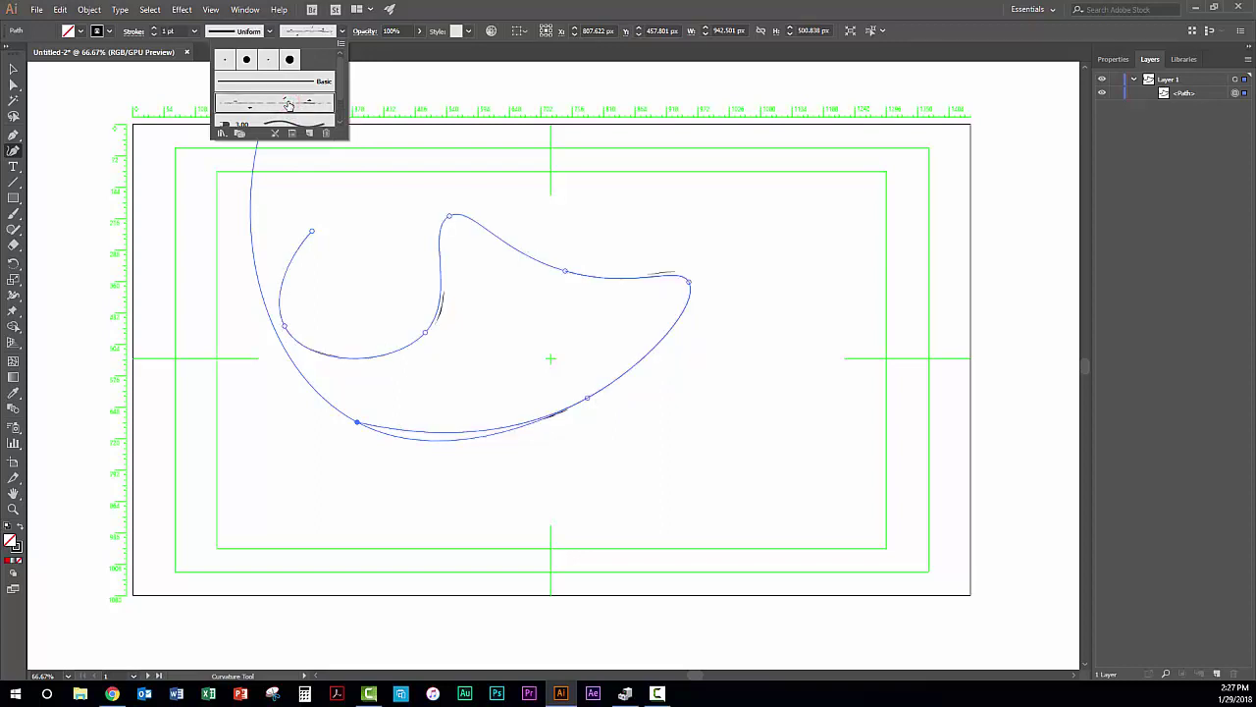
scroll(306, 106, "down", 2)
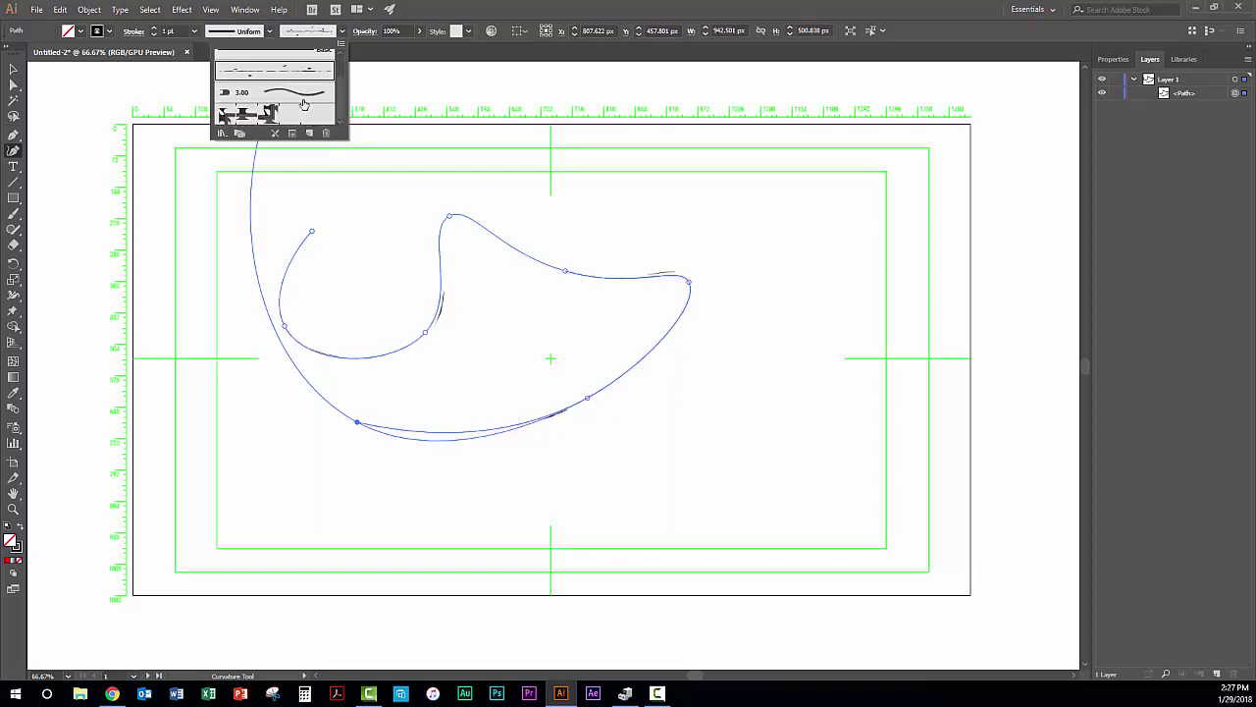
left_click(267, 113)
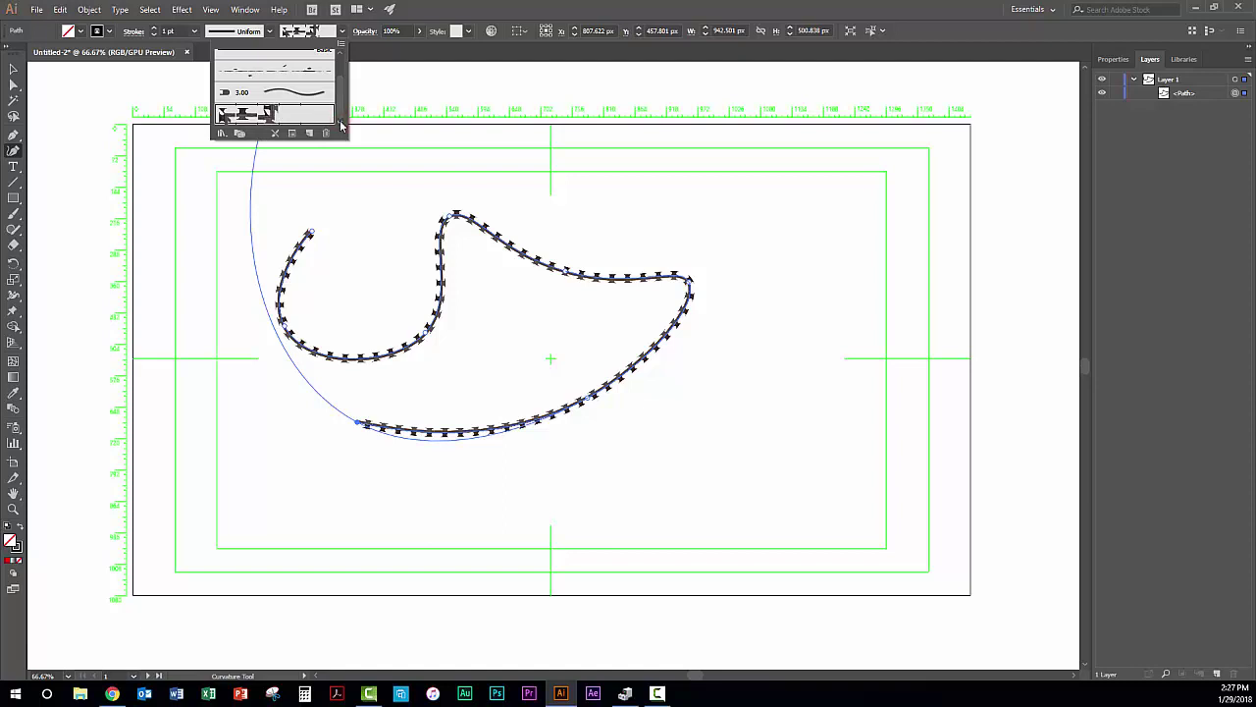
Load the Arrows_Special brush library and place it beside the artboard's upper-right corner
left_click(341, 46)
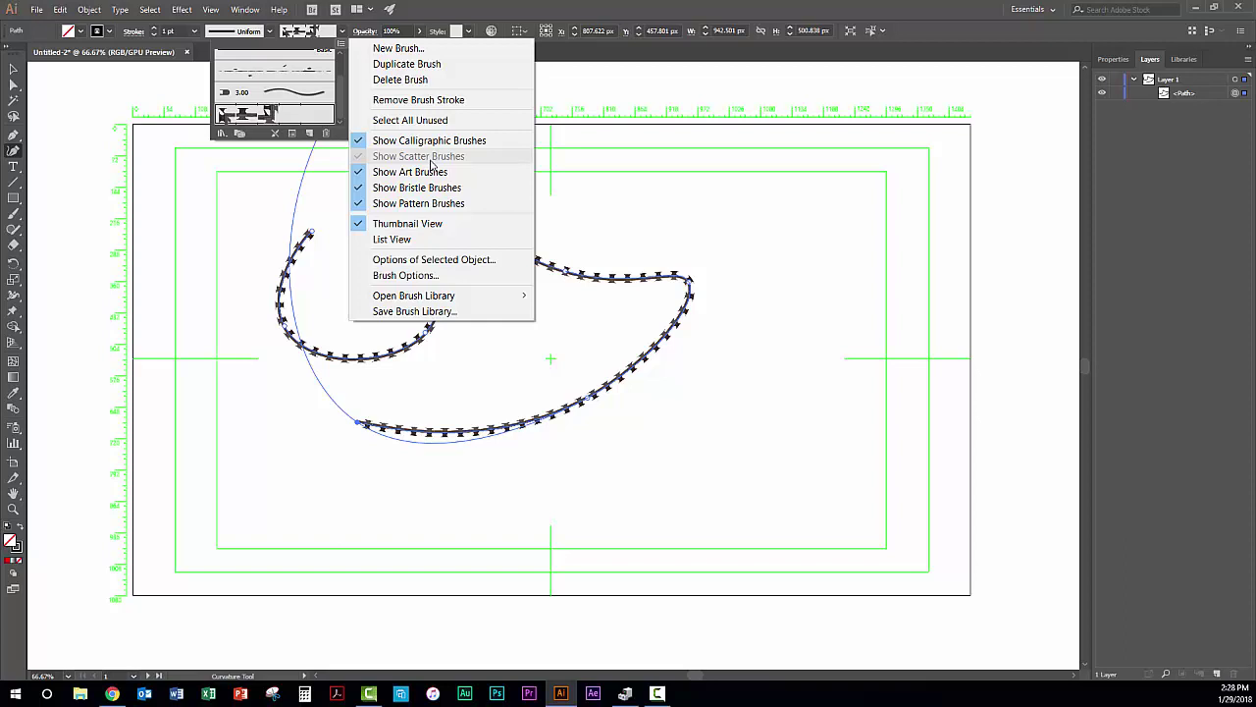
left_click(220, 133)
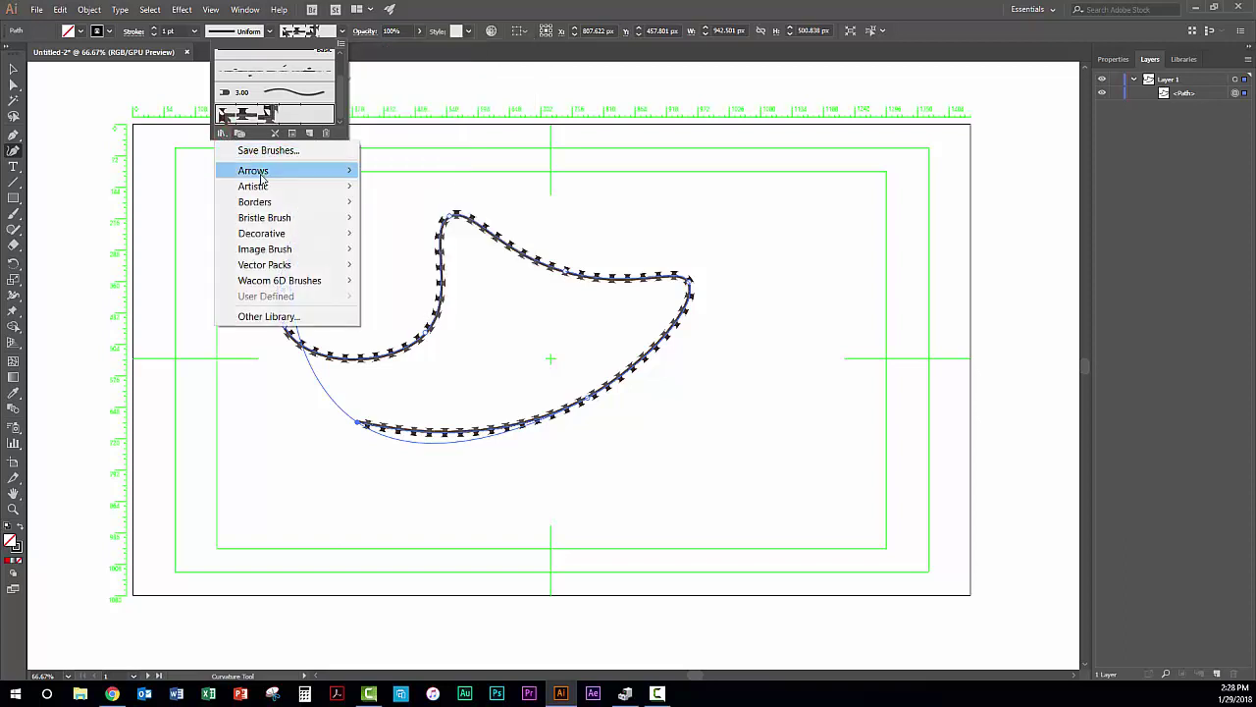
mouse_move(261, 177)
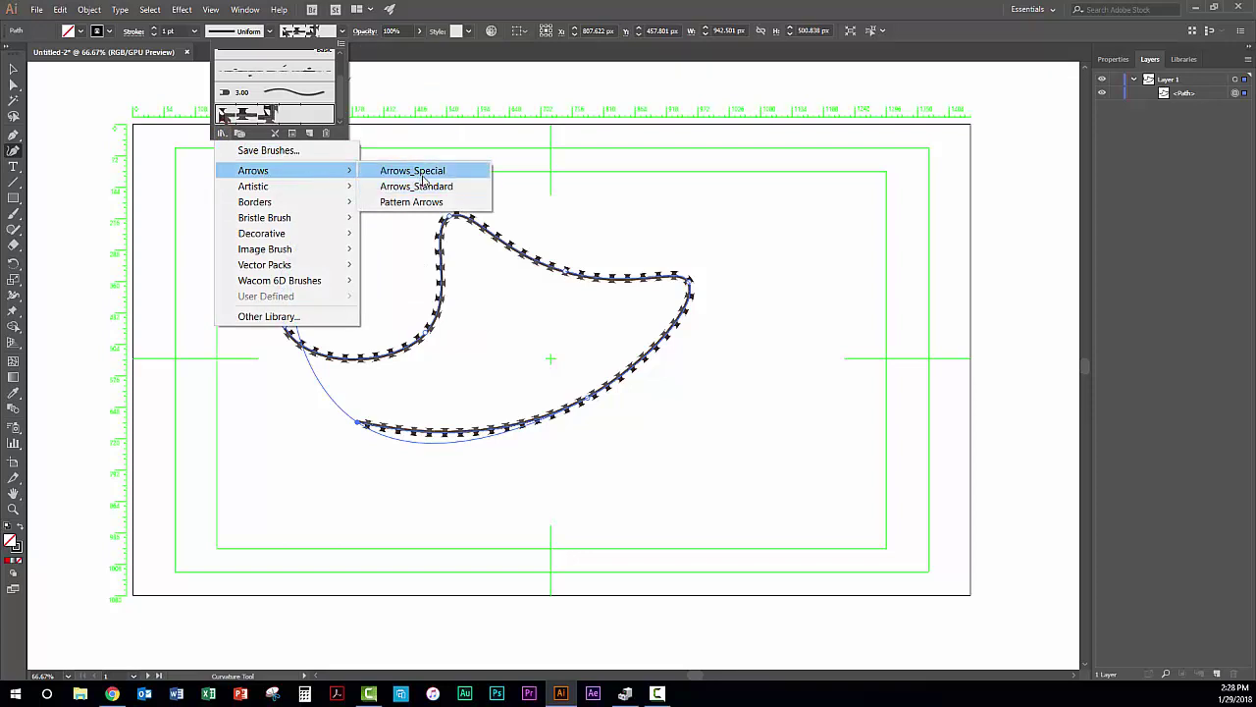
key("Escape")
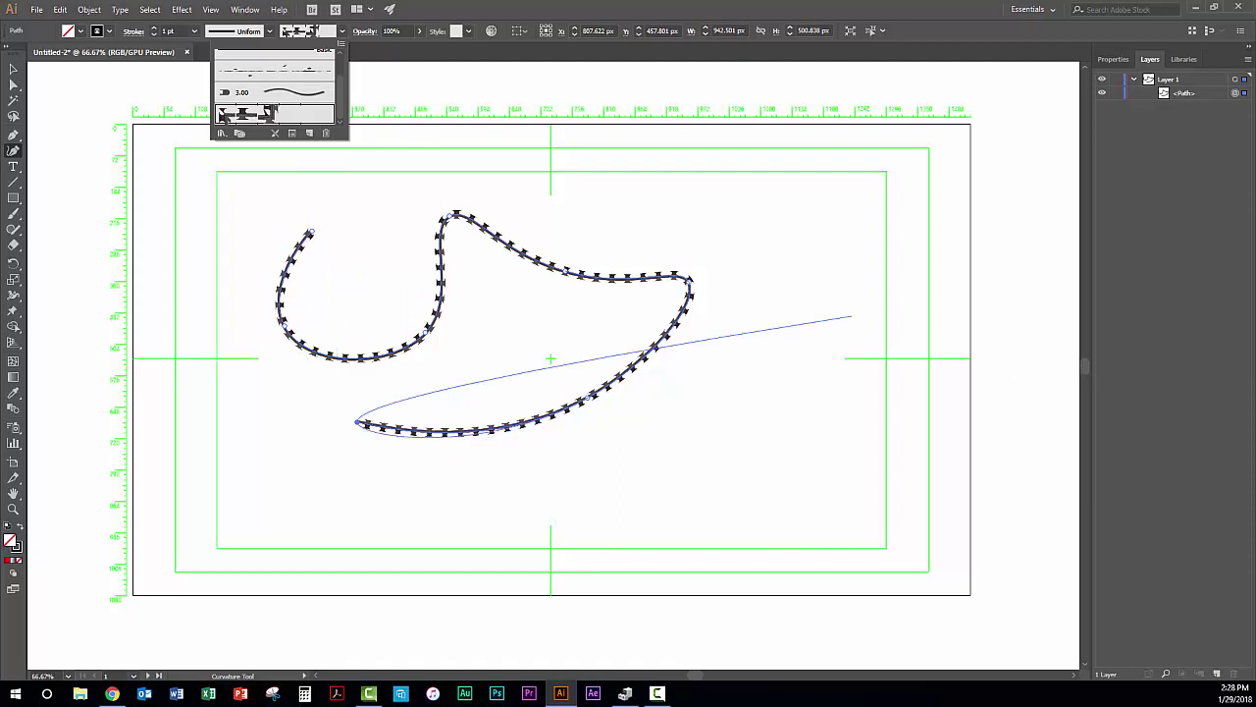
left_click(222, 112)
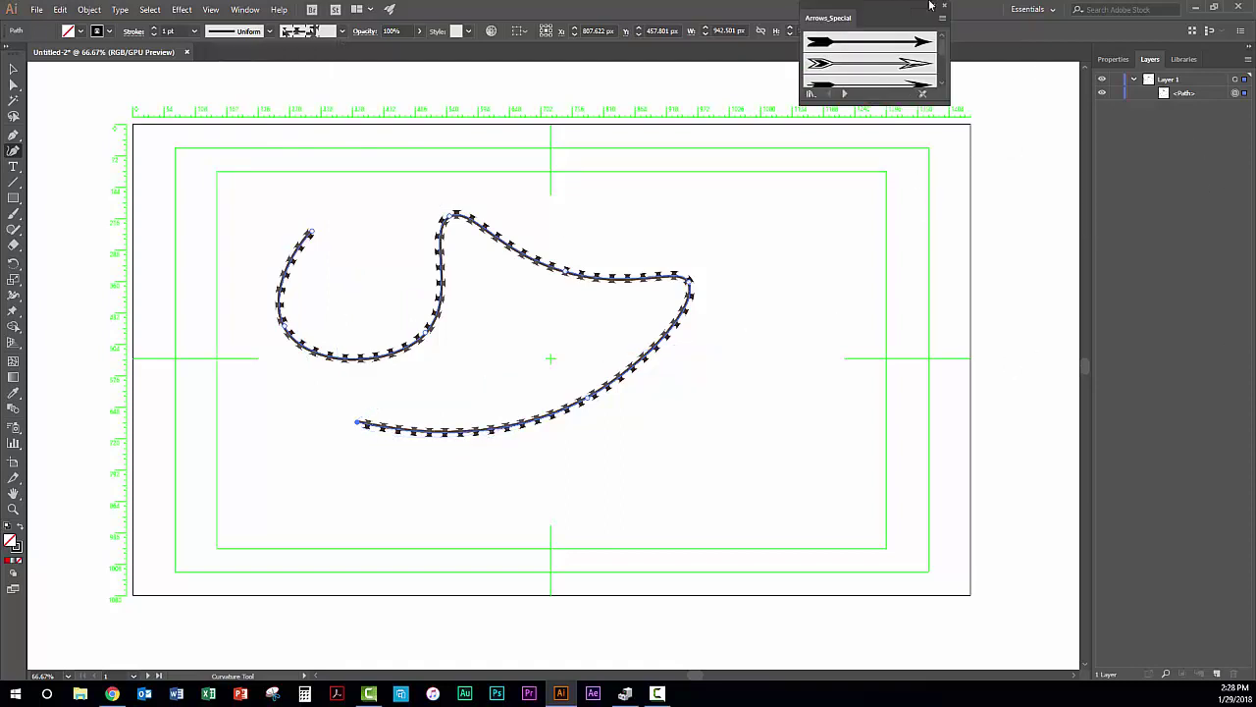
mouse_move(912, 11)
left_mouse_down()
mouse_move(982, 147)
mouse_move(1043, 171)
mouse_move(1072, 157)
mouse_move(1011, 144)
left_mouse_up()
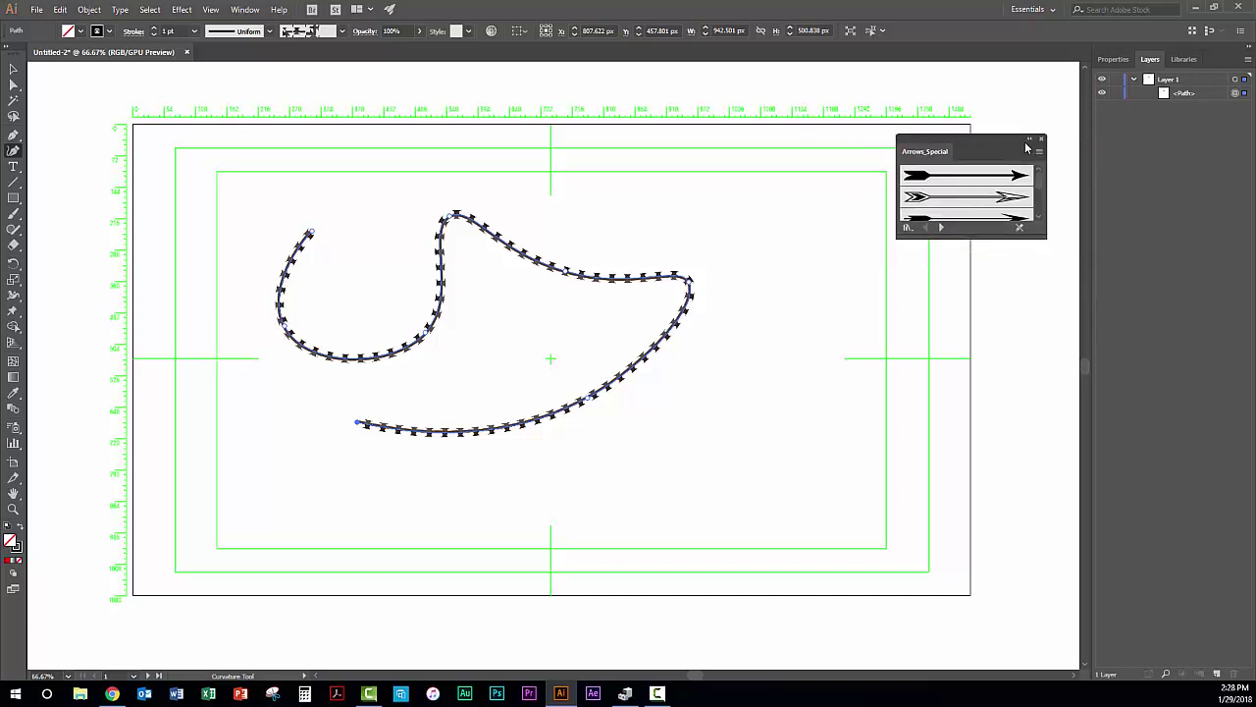
Apply the solid black arrow brush to the curve with an 8 pt stroke, and replace it with the Arrow 2.02 brush
left_click(918, 178)
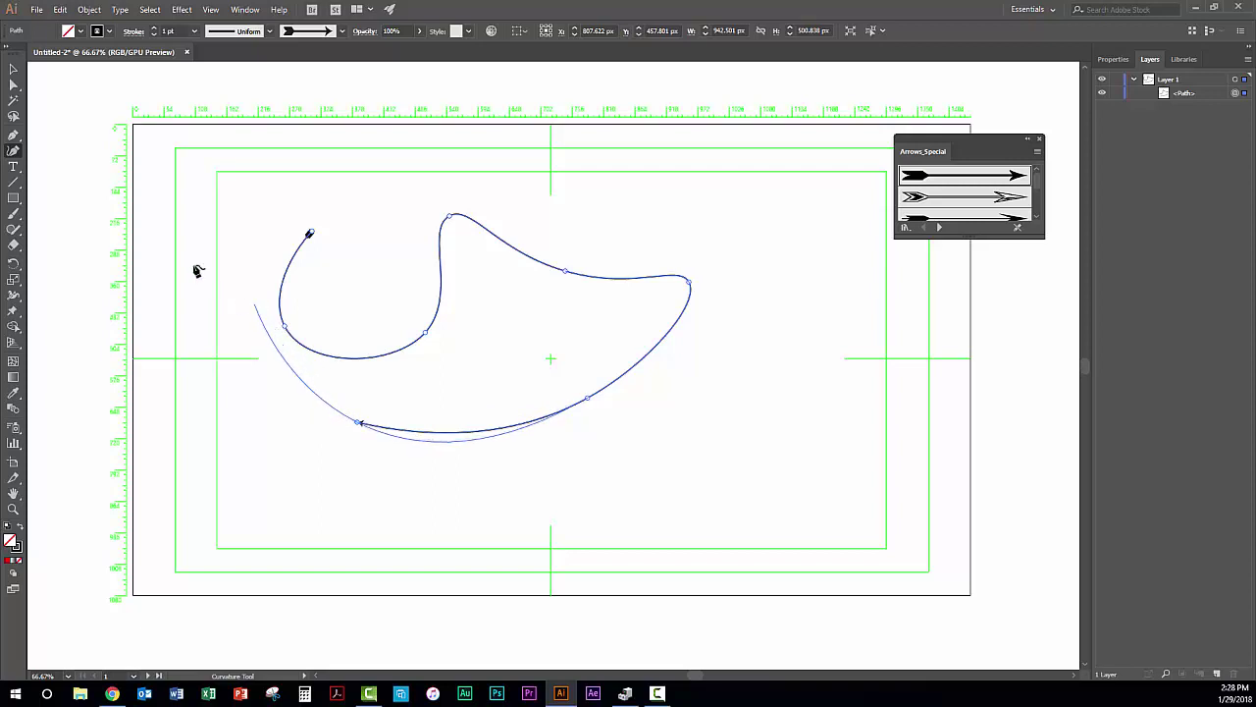
key("Escape")
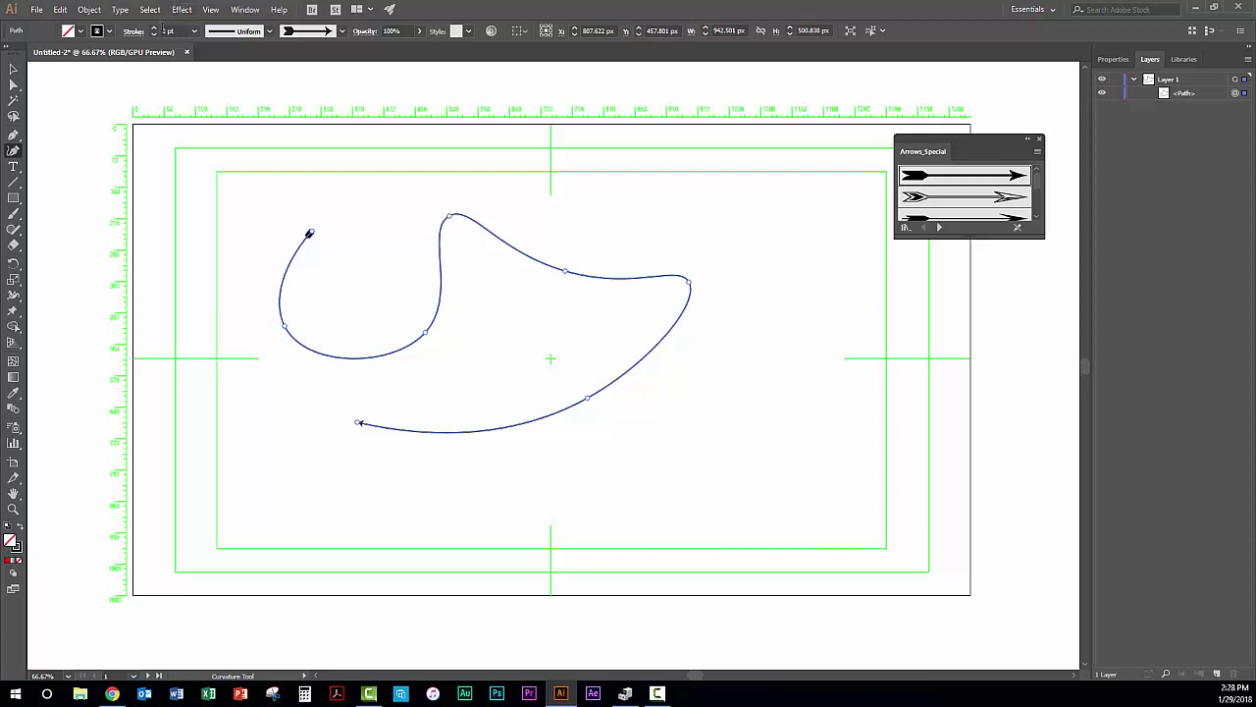
left_click(154, 31)
left_click(154, 31)
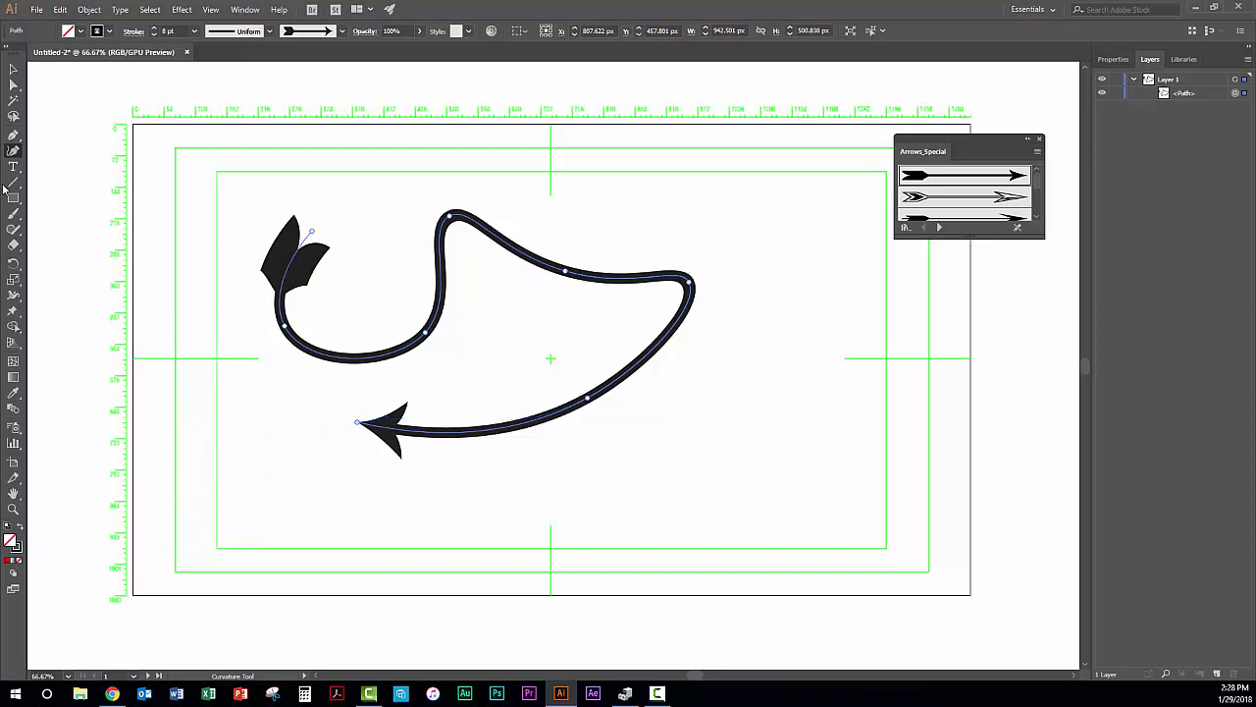
left_click(979, 199)
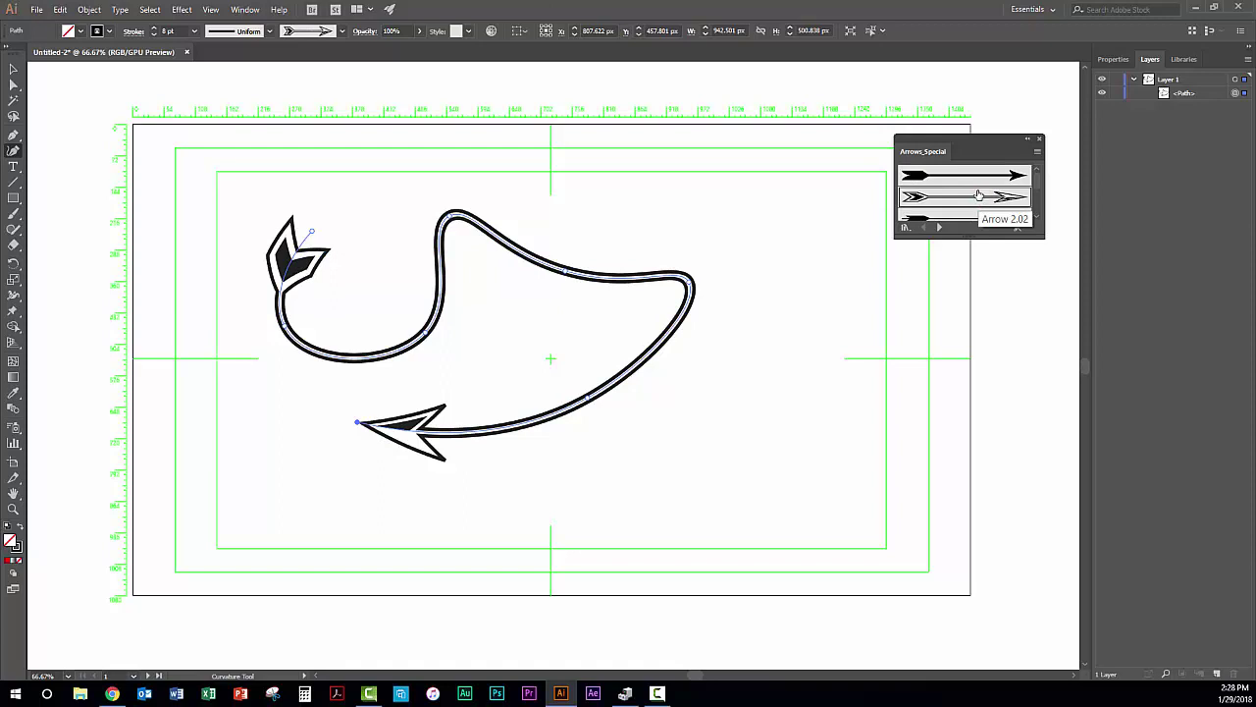
Load the Bristle Brush Library and apply its thicker 3.00 bristle brush to the curve
left_click(342, 32)
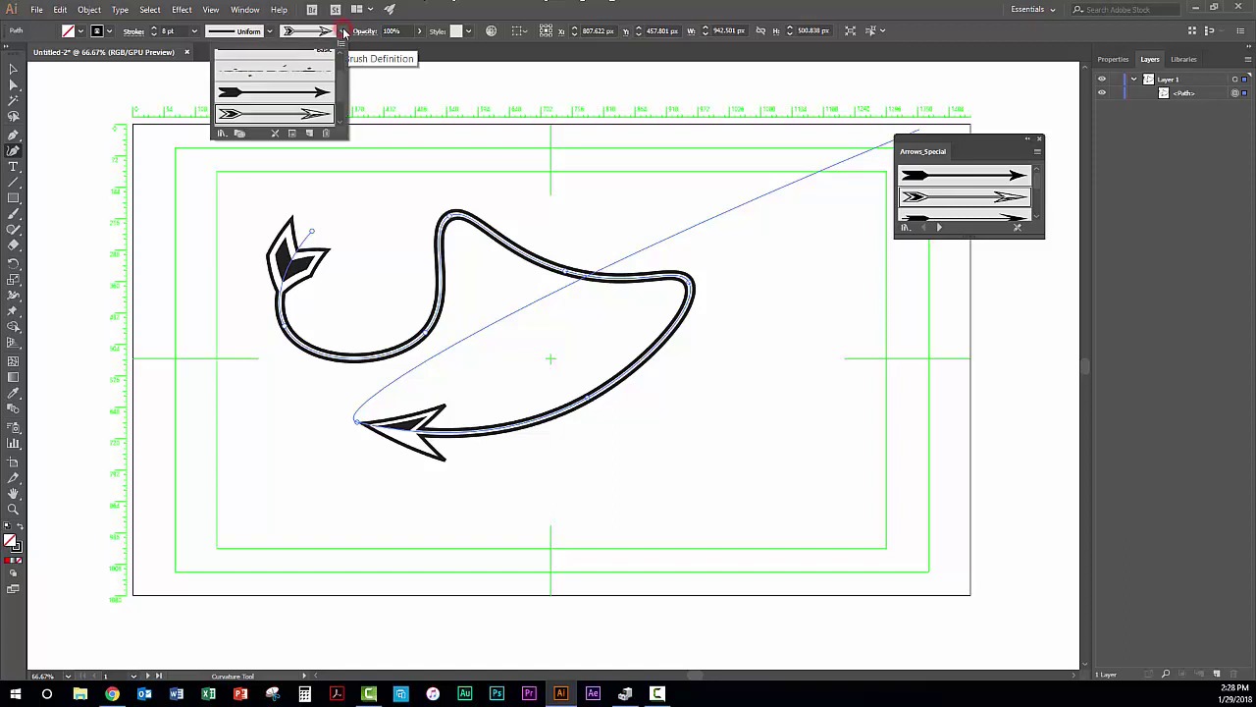
left_click(219, 133)
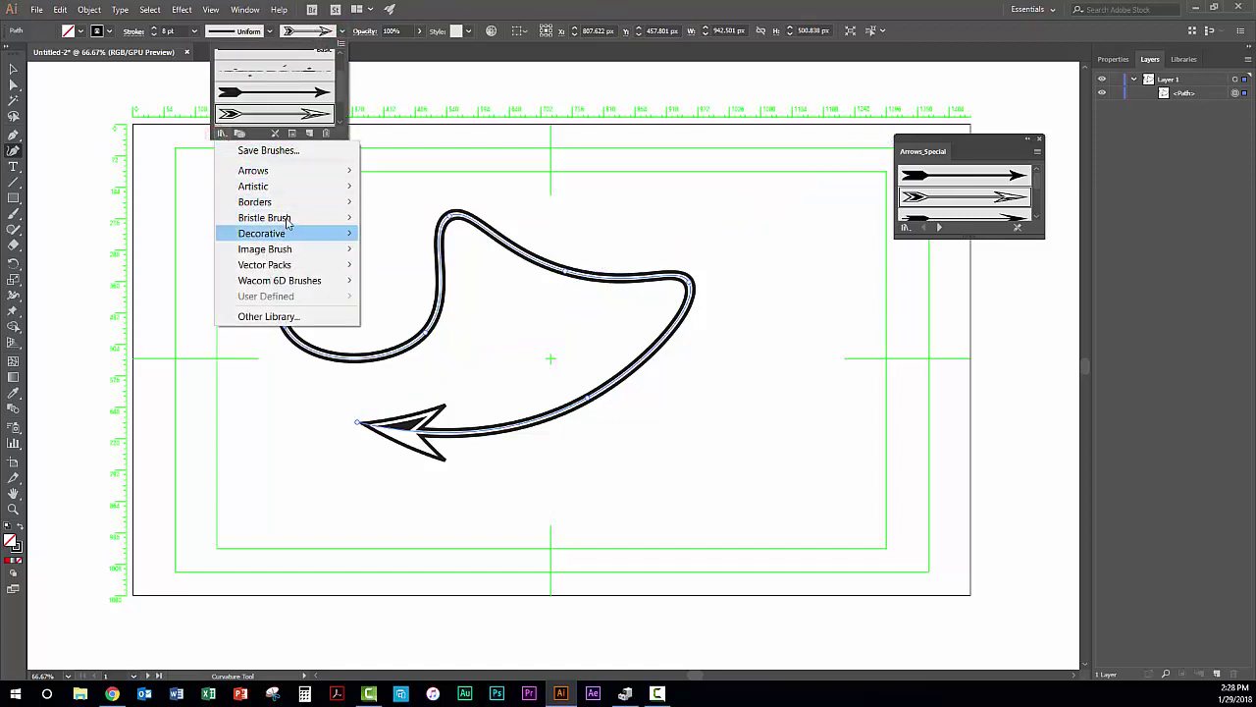
mouse_move(289, 226)
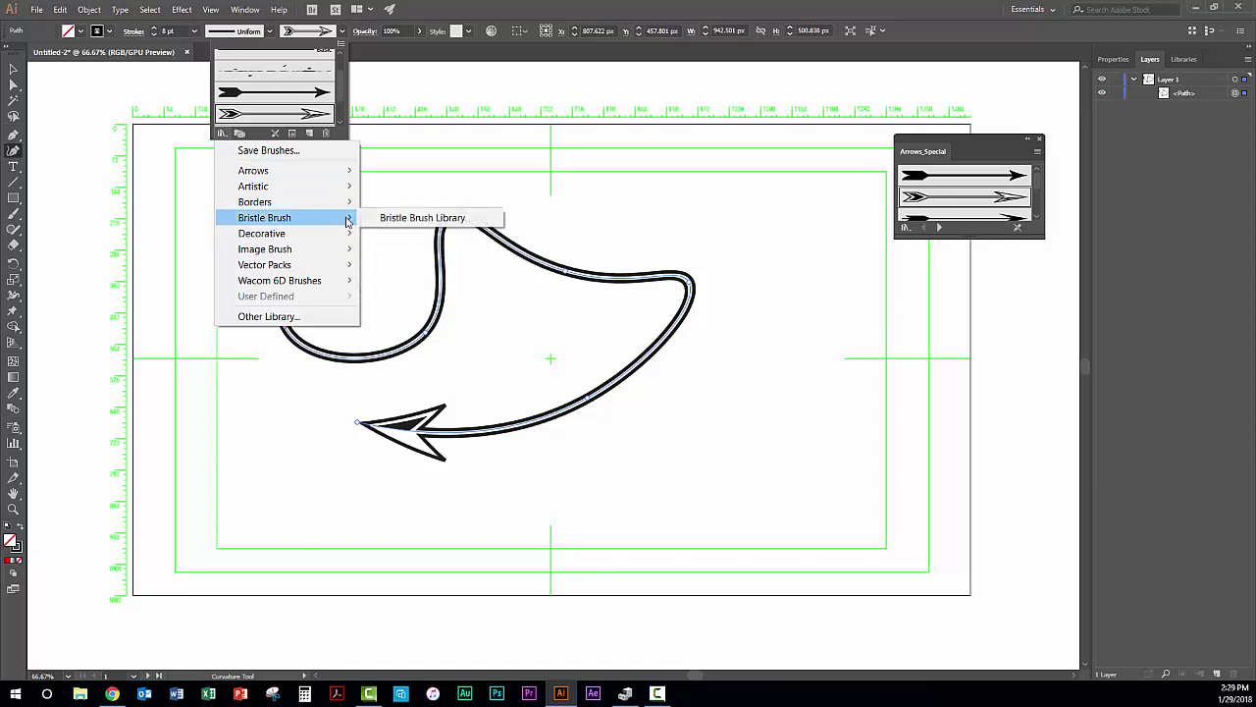
left_click(419, 218)
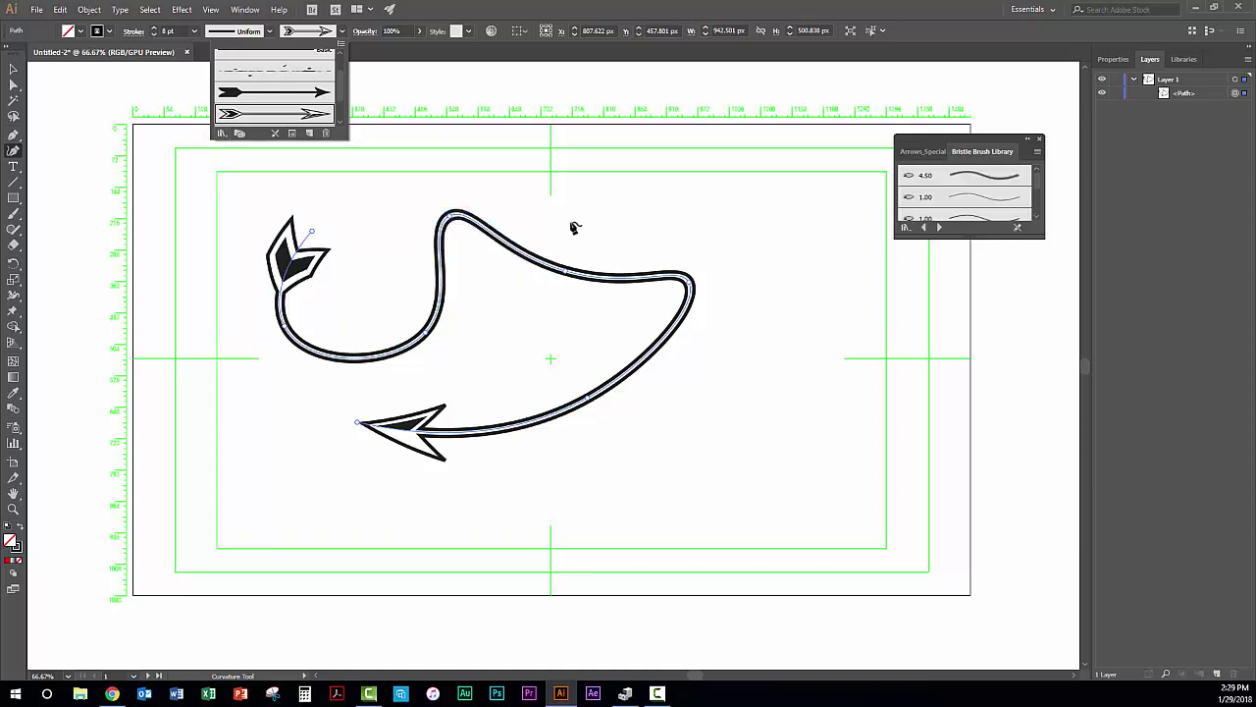
left_click(1035, 181)
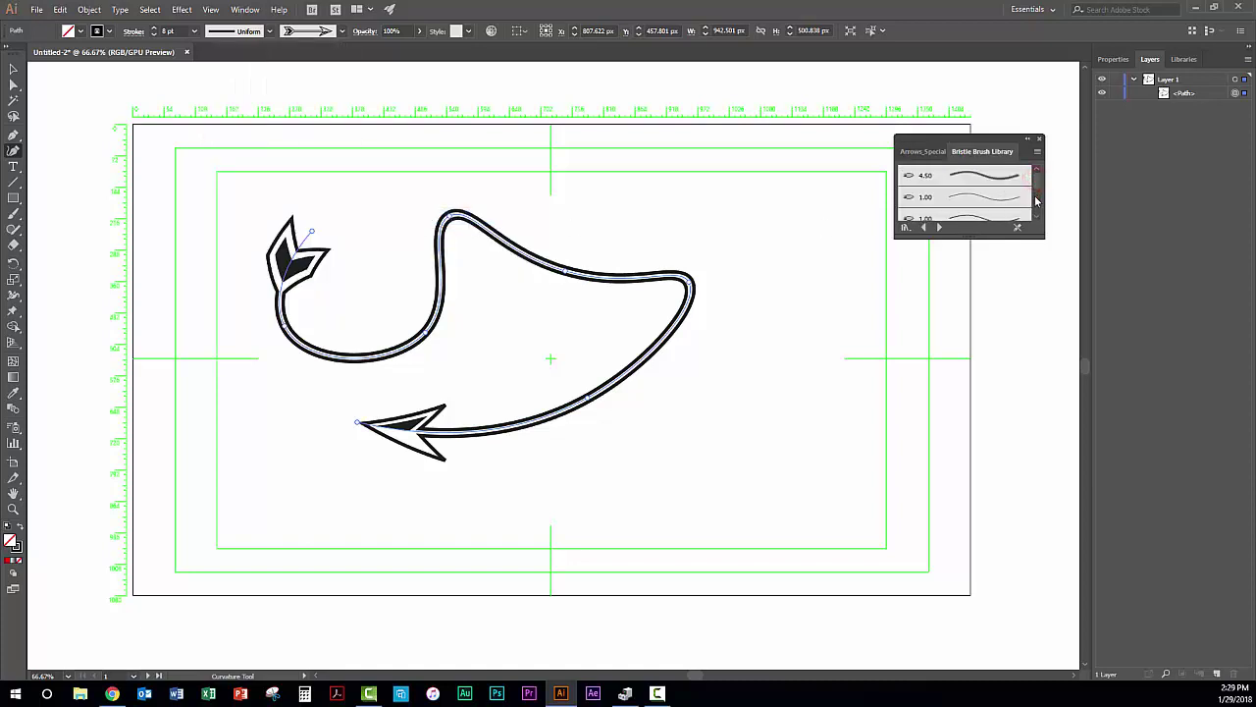
left_click_drag(1037, 185, 1038, 212)
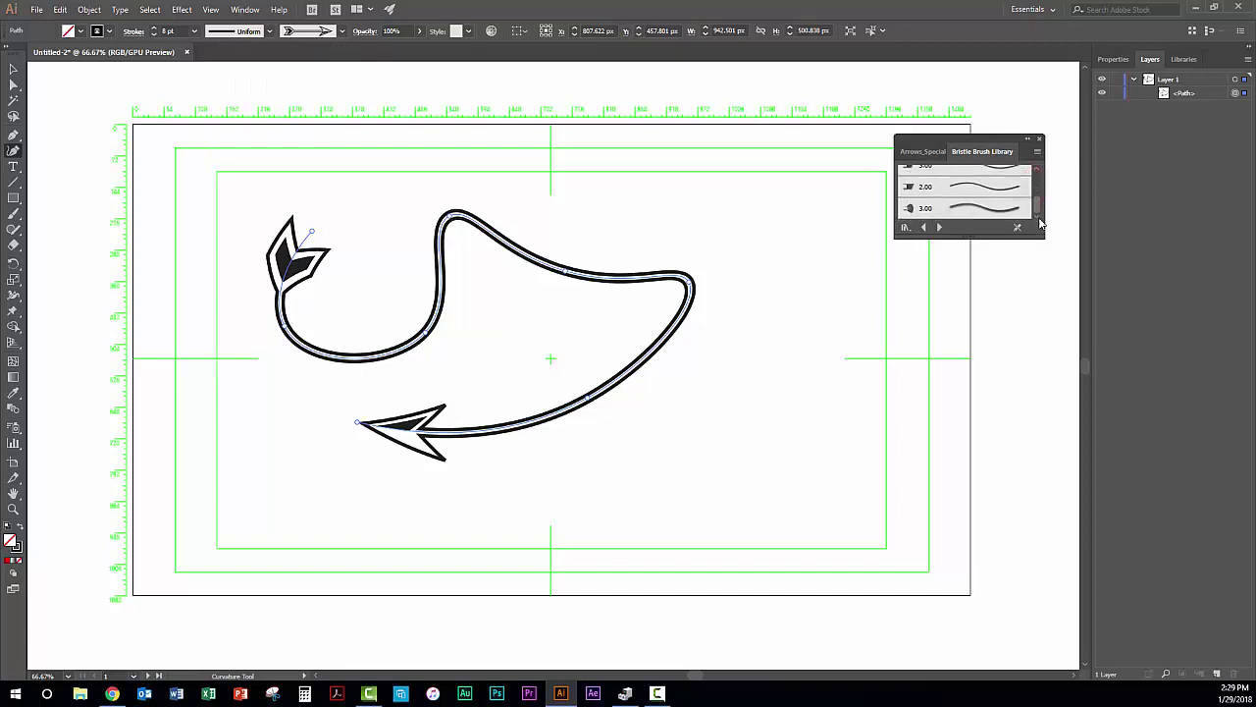
scroll(1039, 212, "down", 1)
left_click(1006, 183)
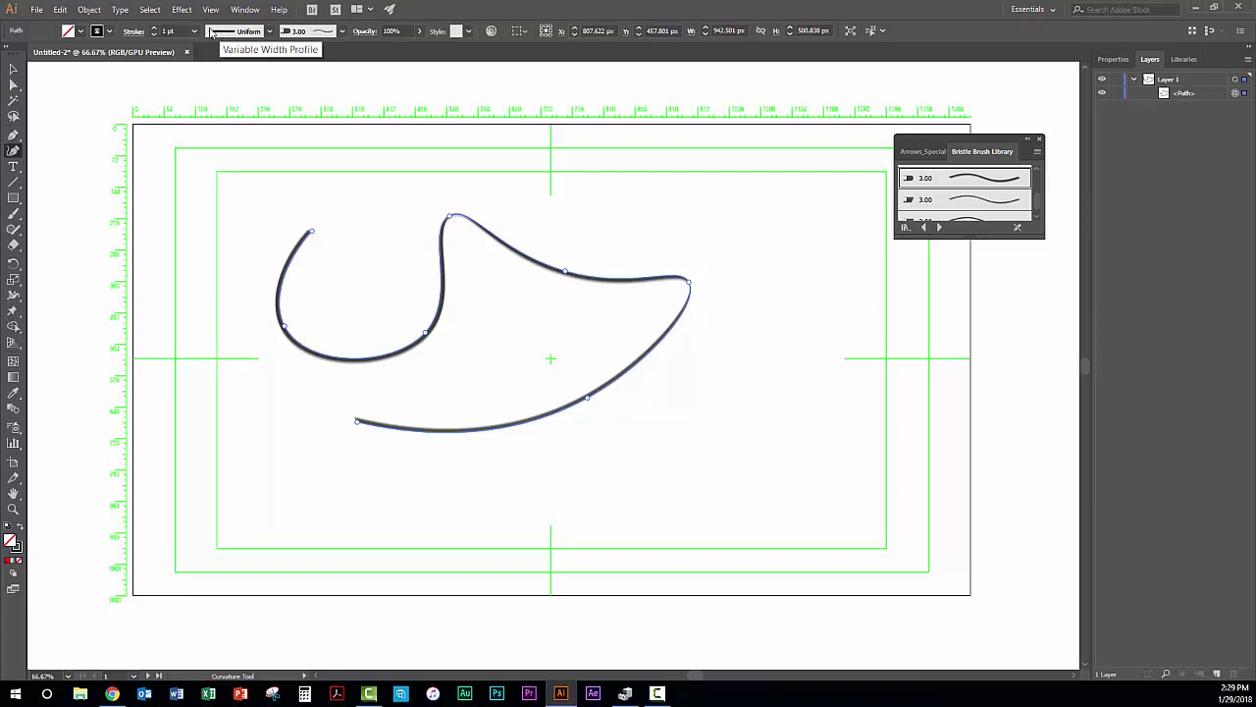
Activate the Width tool and examine the other distortion tools grouped with it
left_click(13, 297)
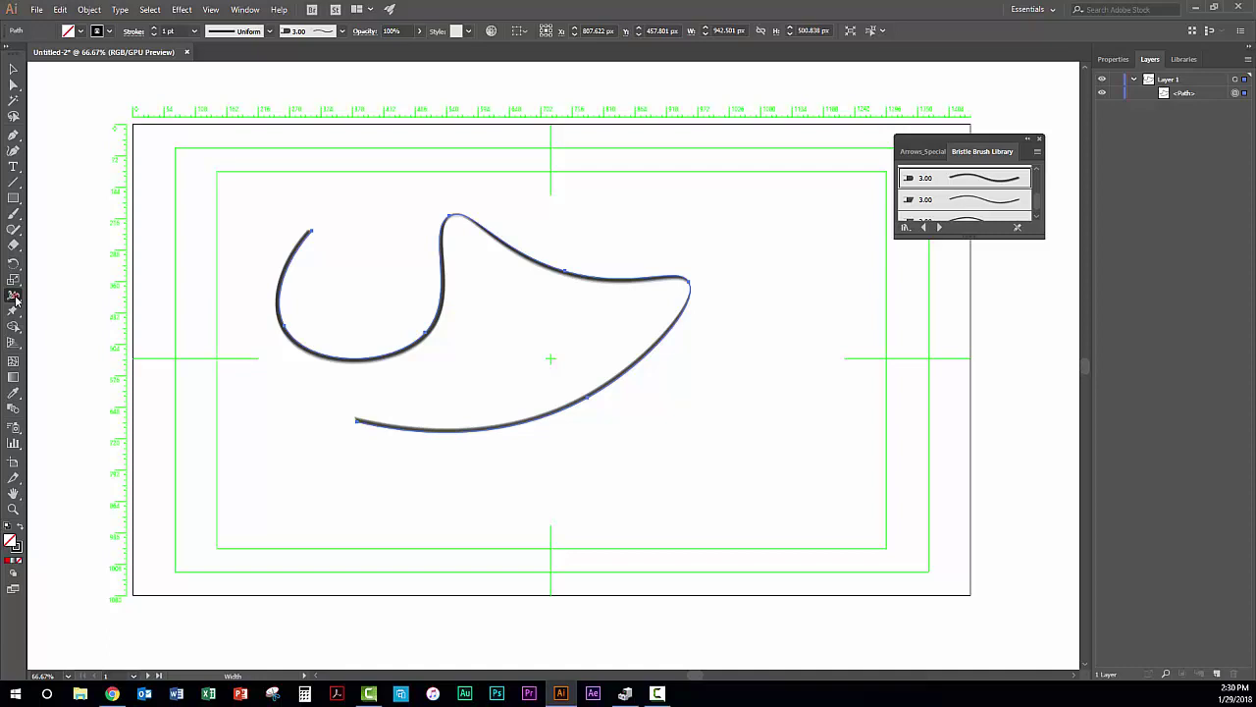
left_click(14, 298)
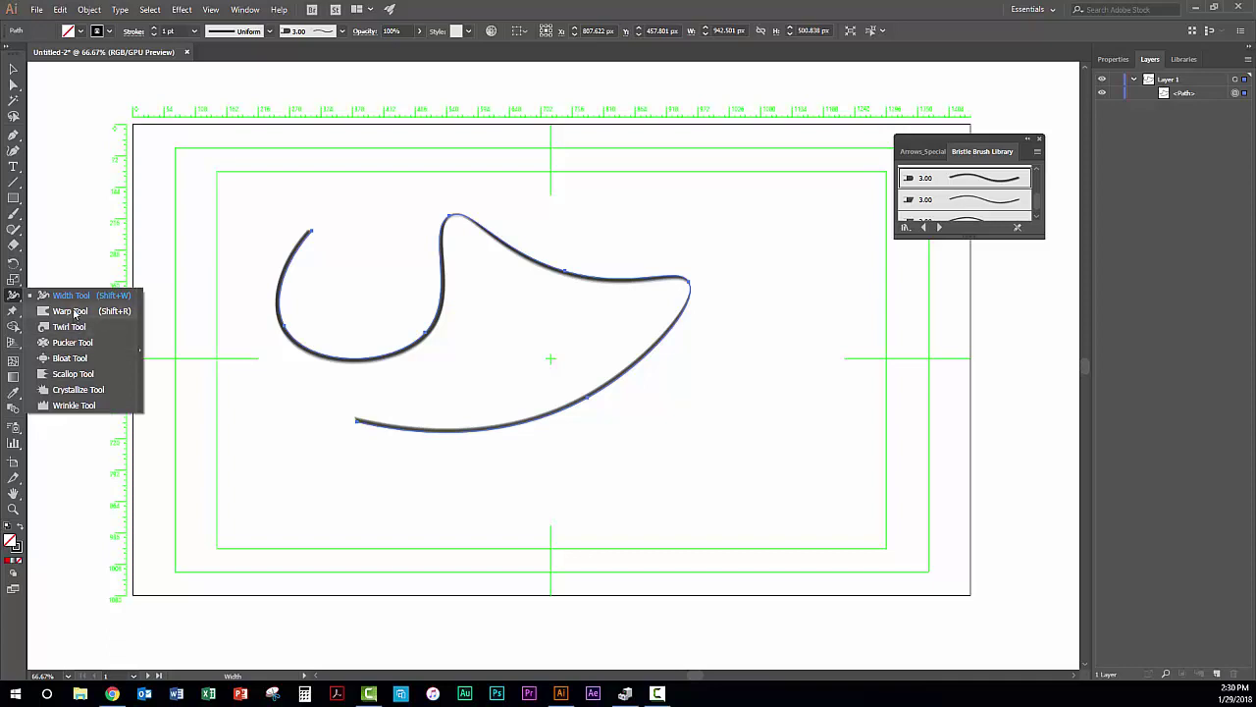
left_click(13, 296)
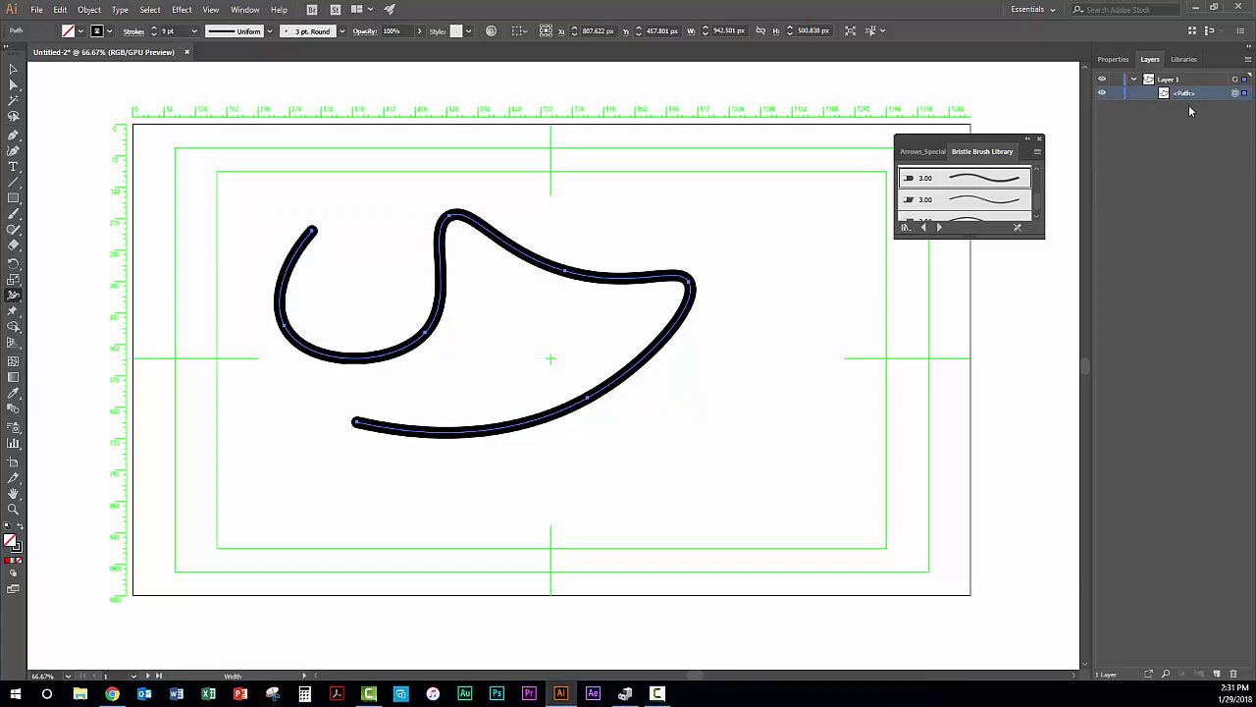
Delete the existing path from Layer 1 and draw a new open S-shaped curve across the artboard's middle with the Pen tool
left_click_drag(1183, 93, 1236, 680)
key("Delete")
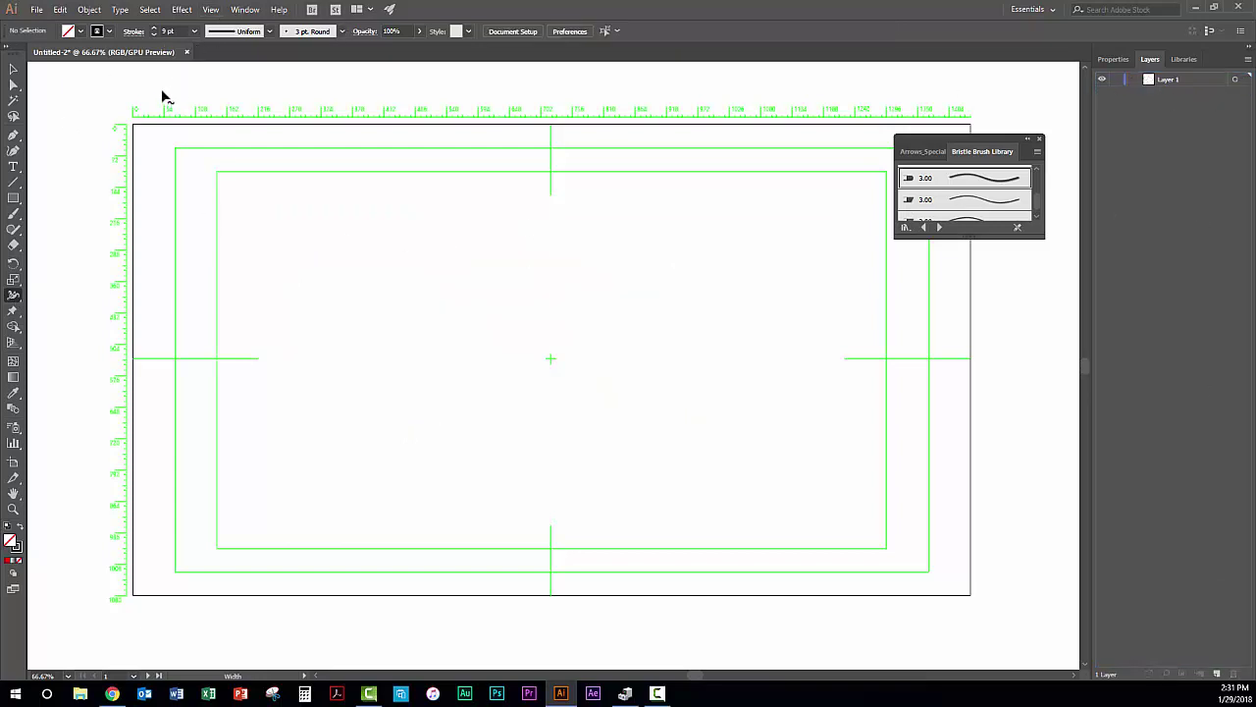
left_click(14, 135)
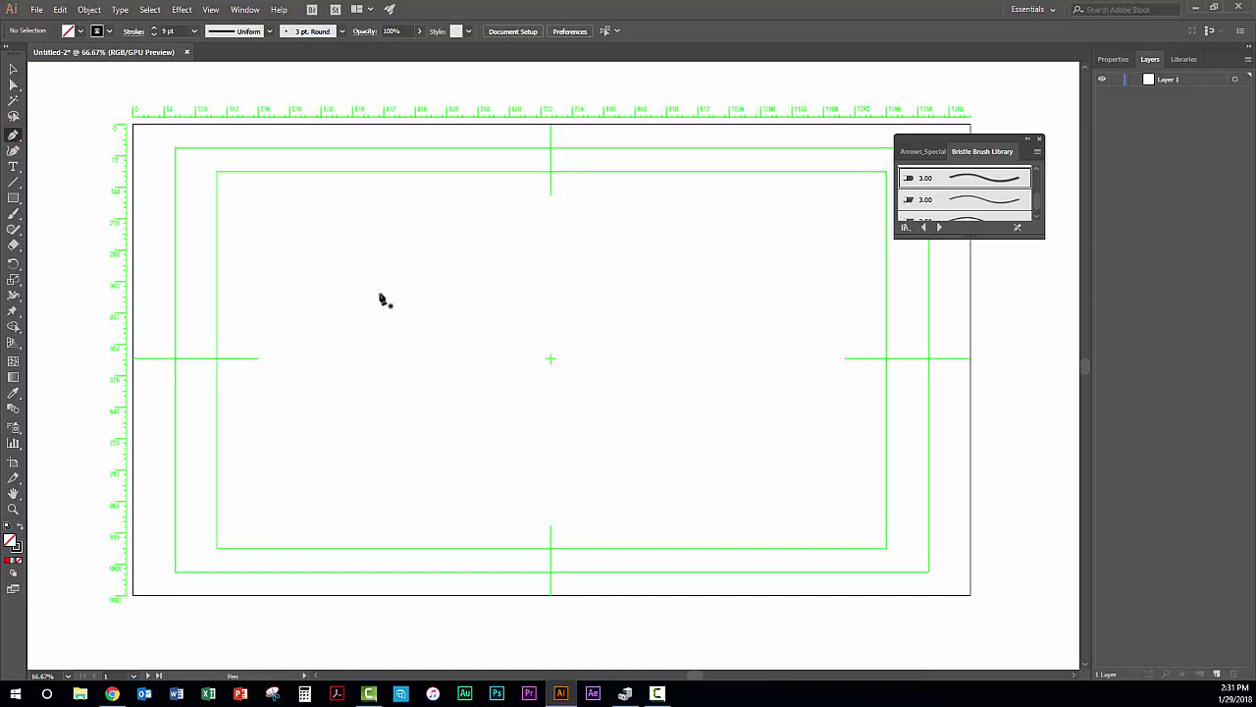
left_click_drag(383, 292, 314, 348)
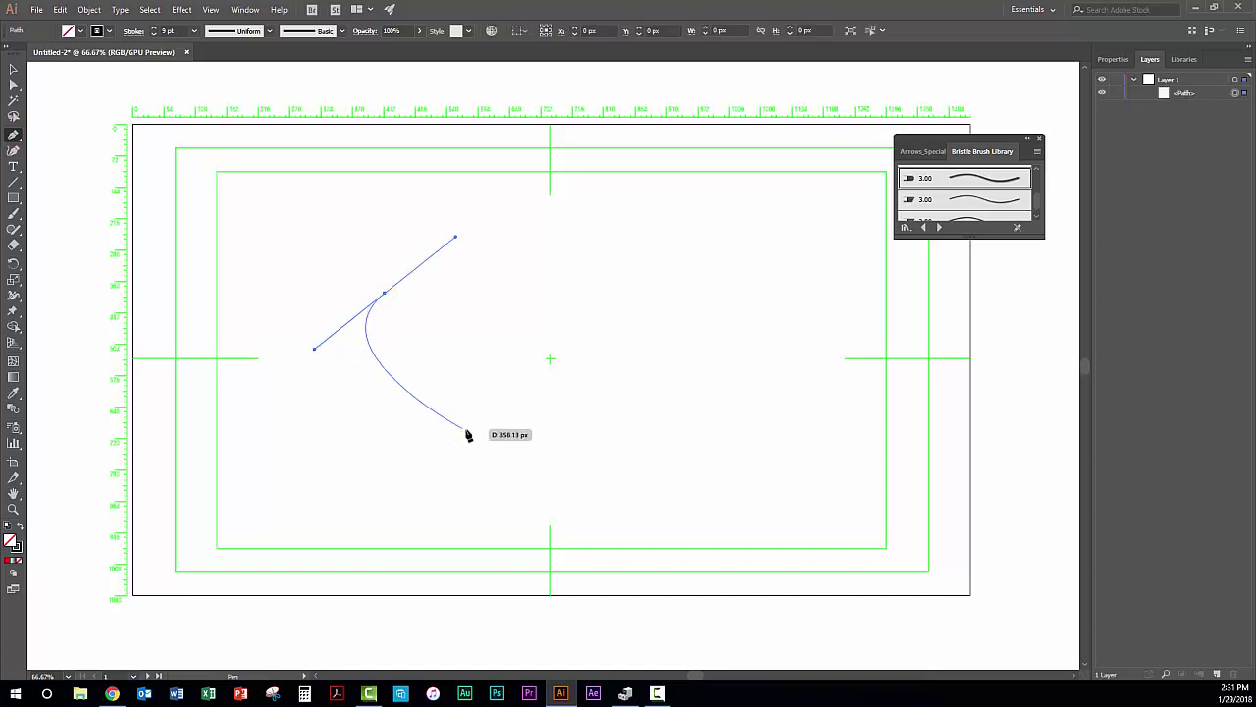
left_click_drag(465, 429, 590, 354)
left_click_drag(688, 417, 720, 544)
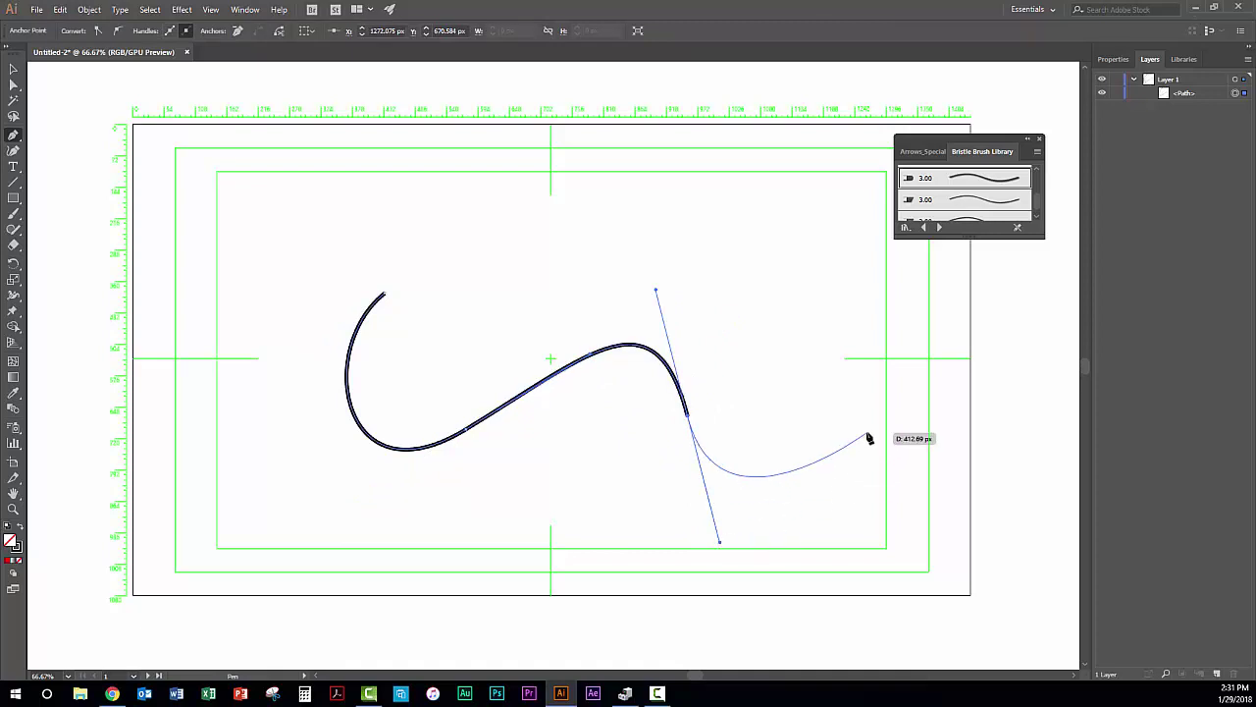
key("Escape")
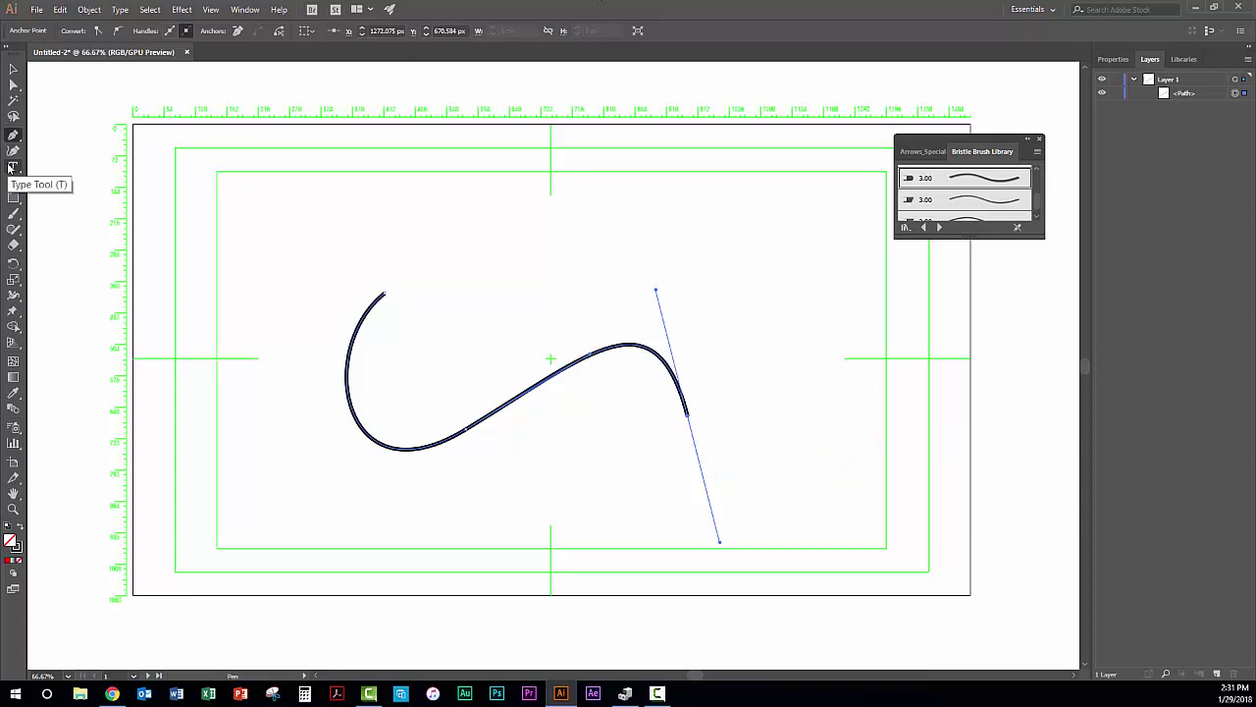
Use the Width tool to widen the stroke at mid-curve, pinch it at the right crest and widen it along the left bend
left_click(13, 297)
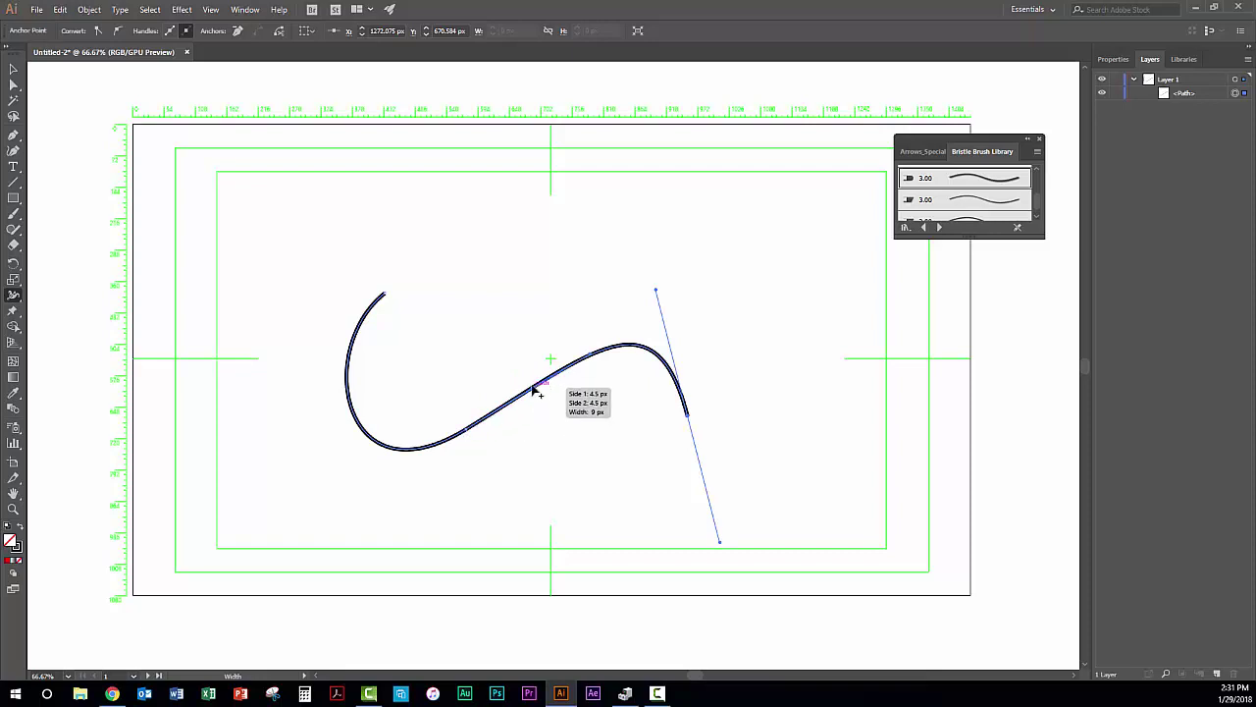
left_click_drag(536, 384, 542, 367)
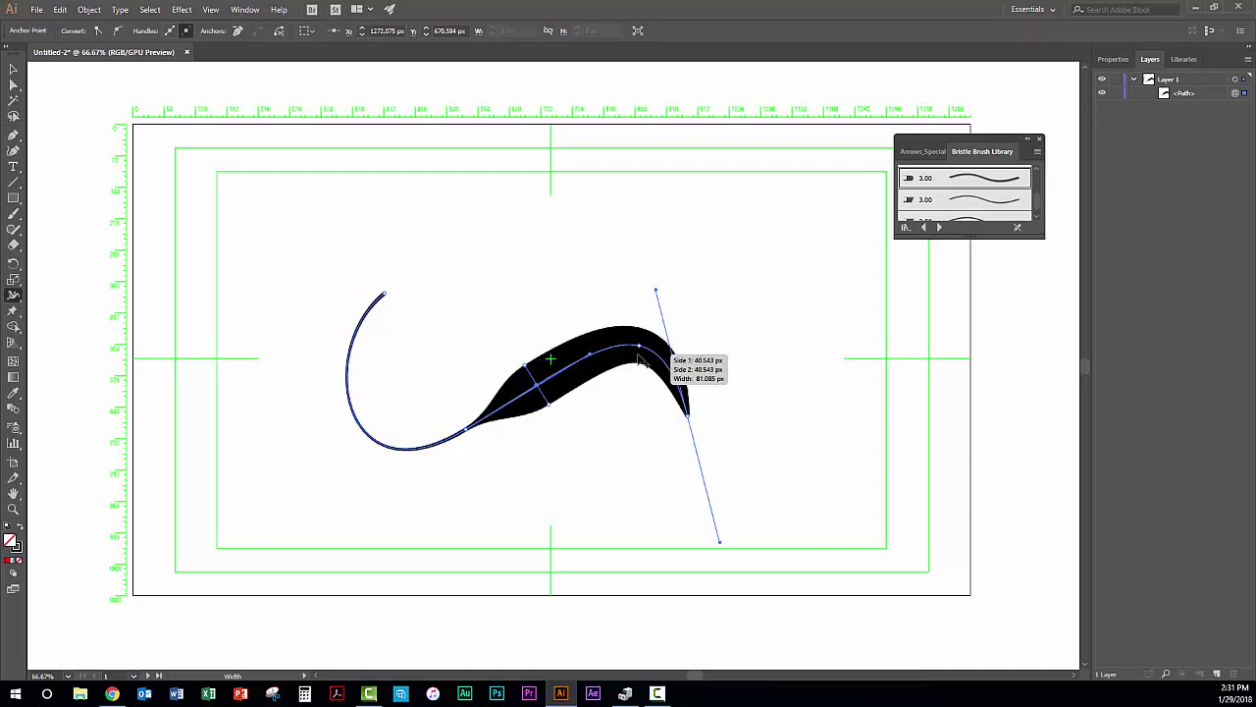
left_click_drag(639, 349, 641, 347)
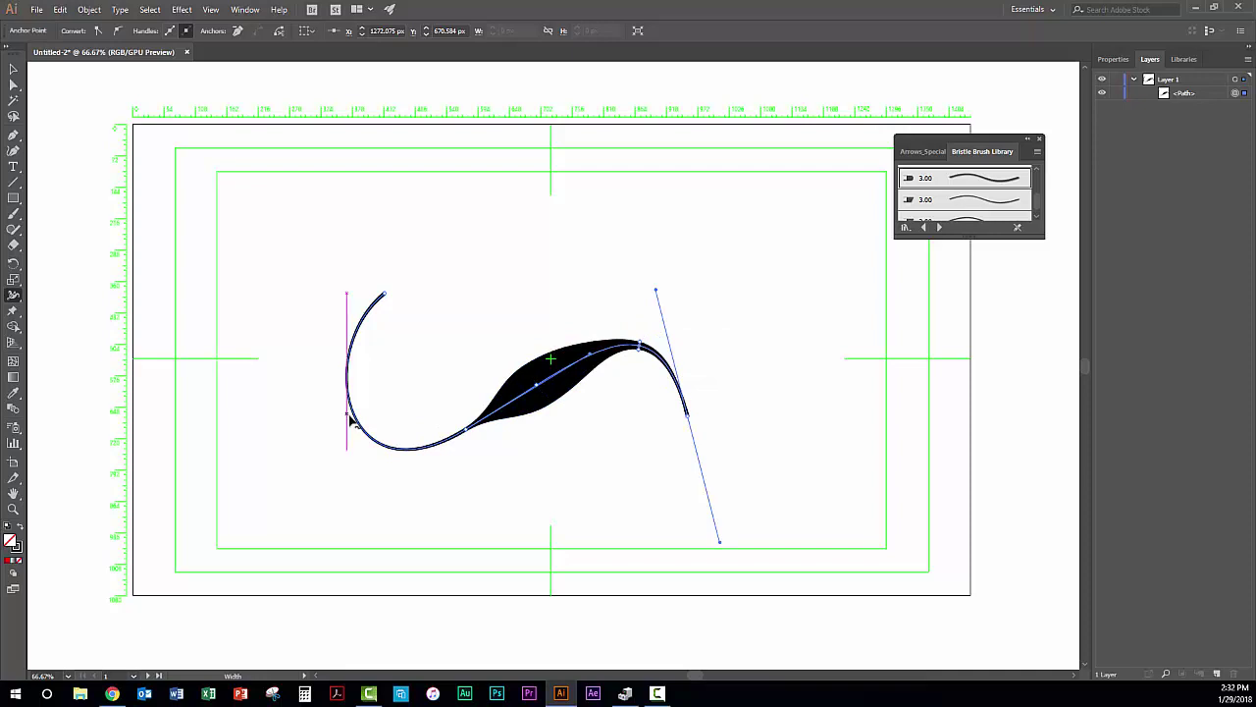
left_click_drag(358, 417, 362, 414)
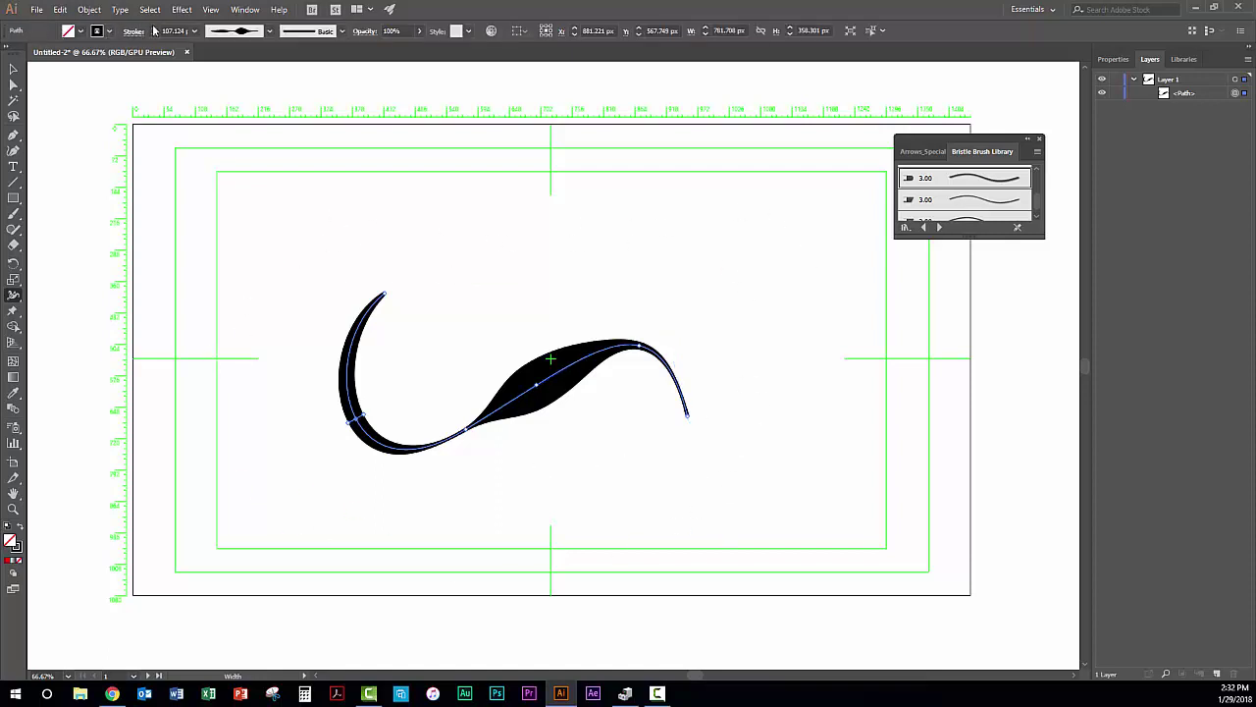
Apply the solid black arrow art brush with a tail and arrowhead to the curve
left_click(342, 32)
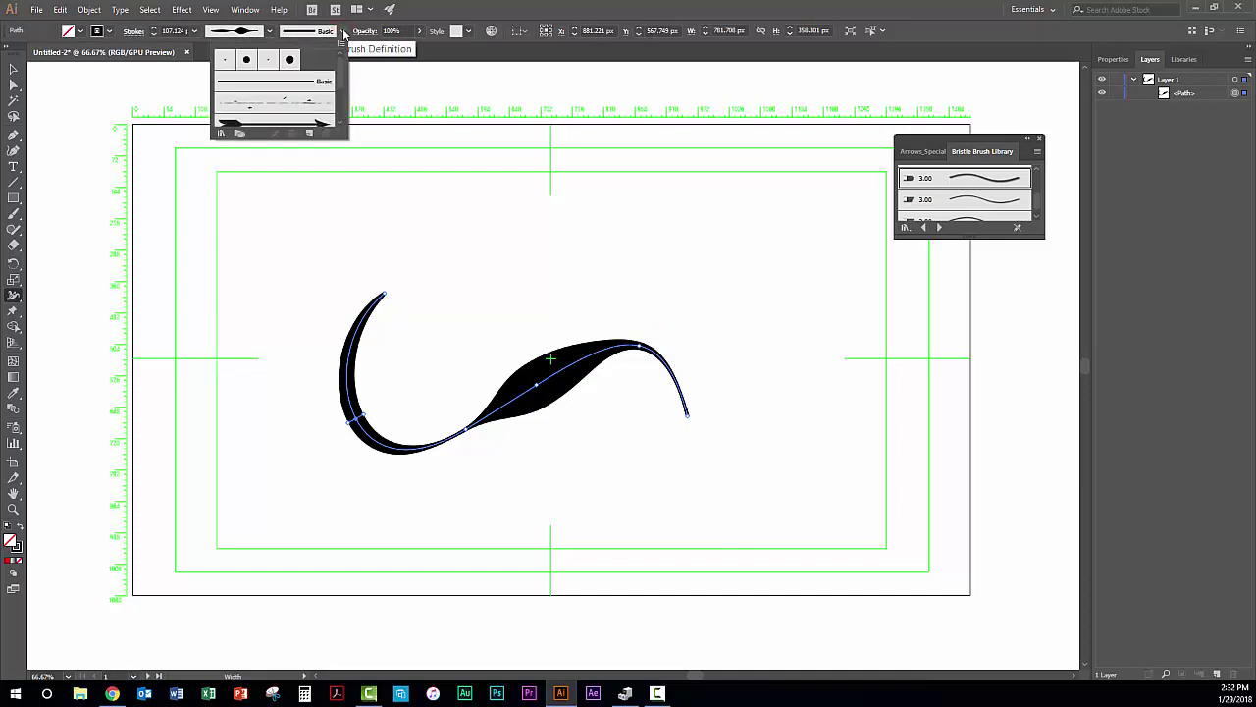
left_click(342, 31)
left_click(342, 32)
left_click(326, 119)
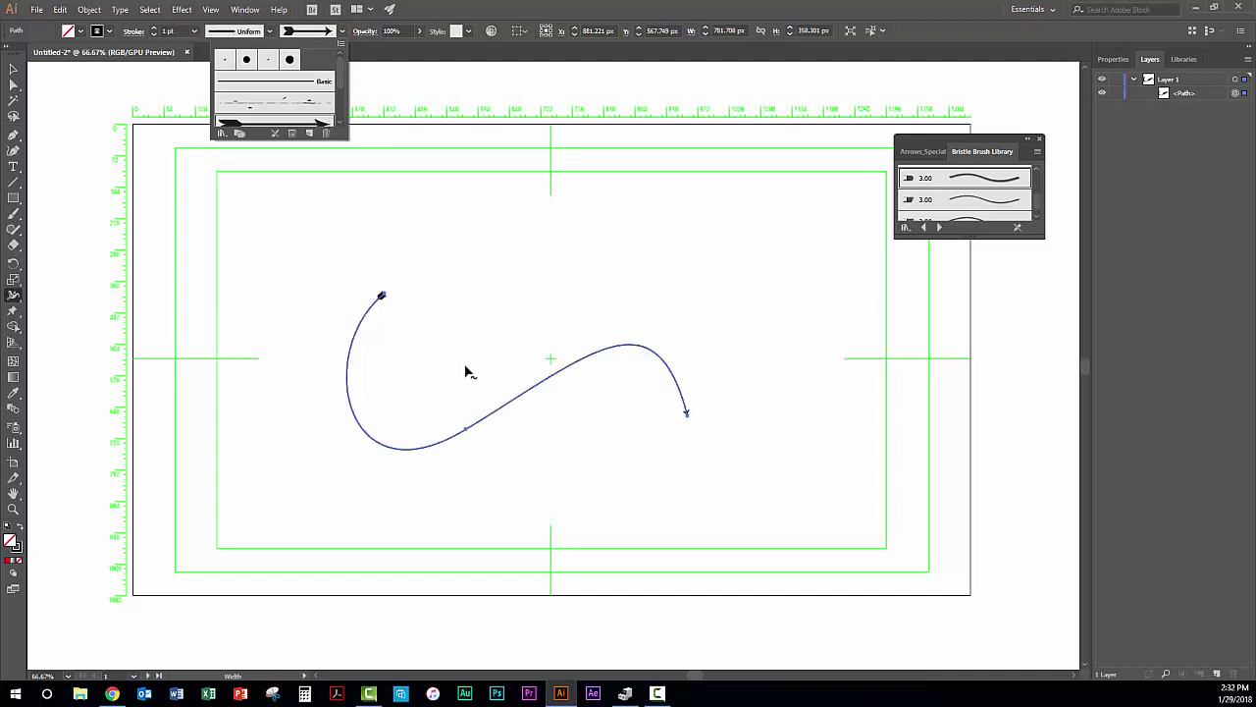
left_click(531, 379)
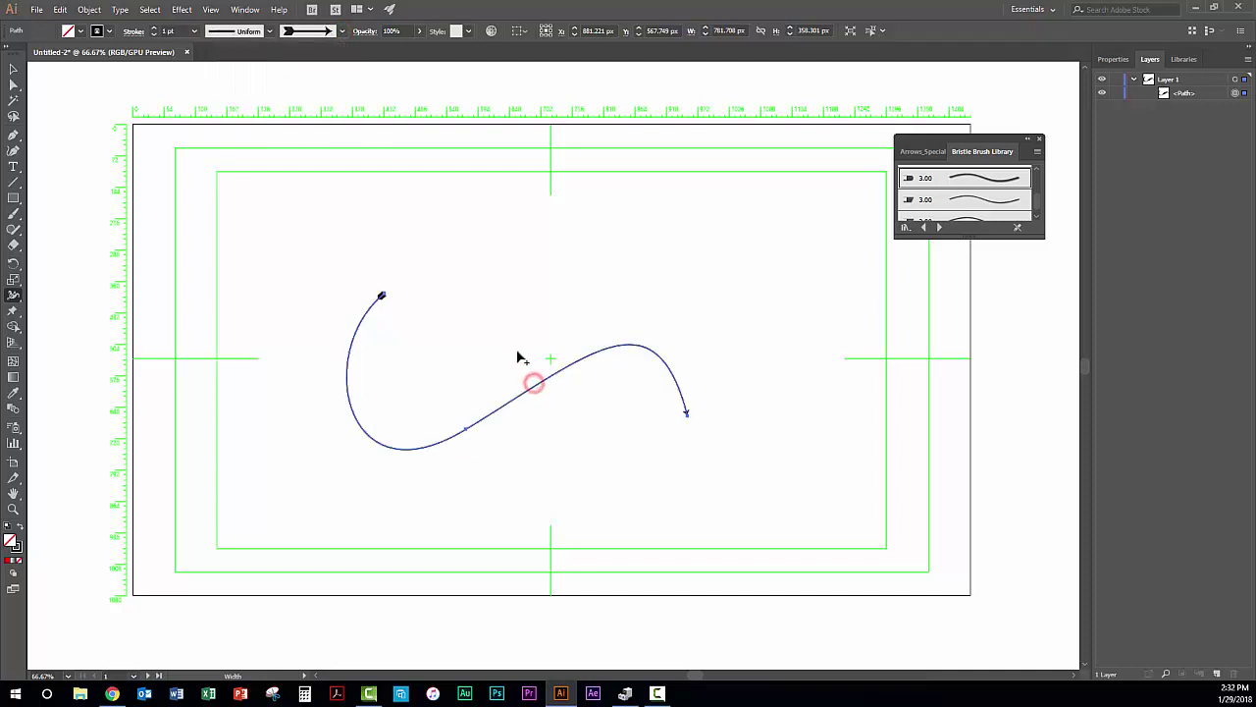
Widen the arrow-brushed stroke with the Width tool at mid-curve, at the arrowhead end and most strongly at the tail end
left_click_drag(490, 417, 482, 410)
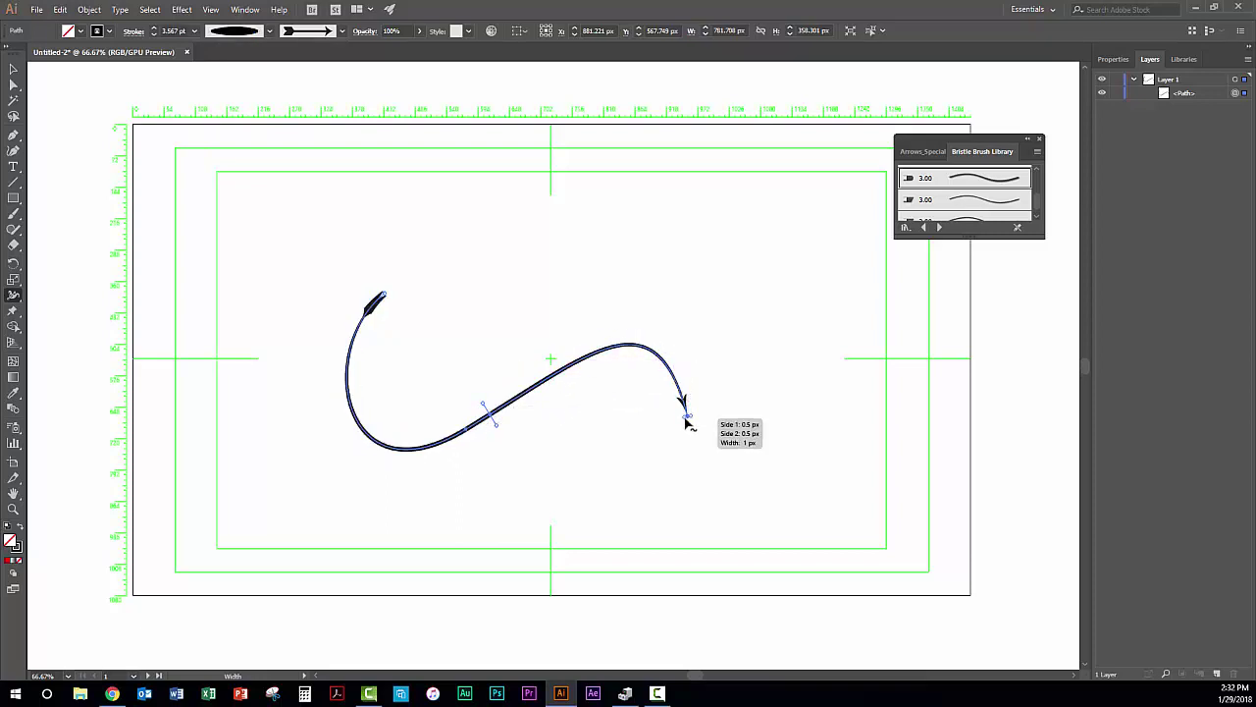
left_click_drag(687, 417, 708, 418)
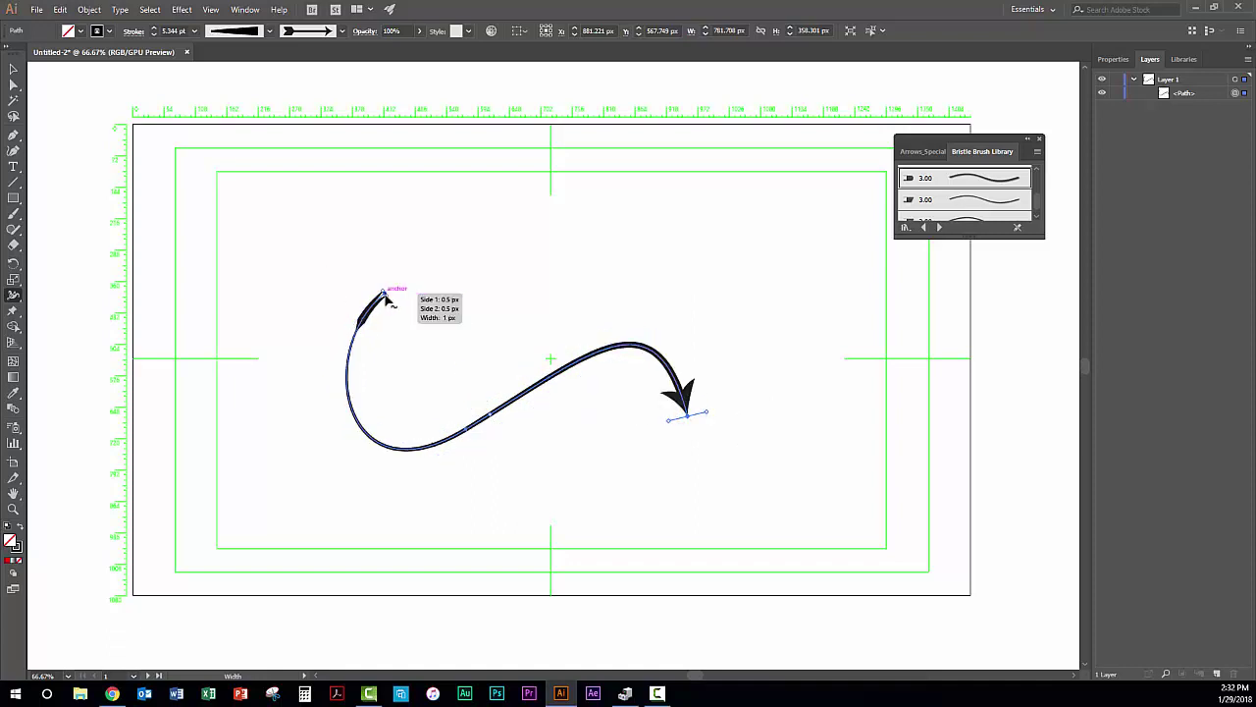
left_click_drag(384, 297, 405, 327)
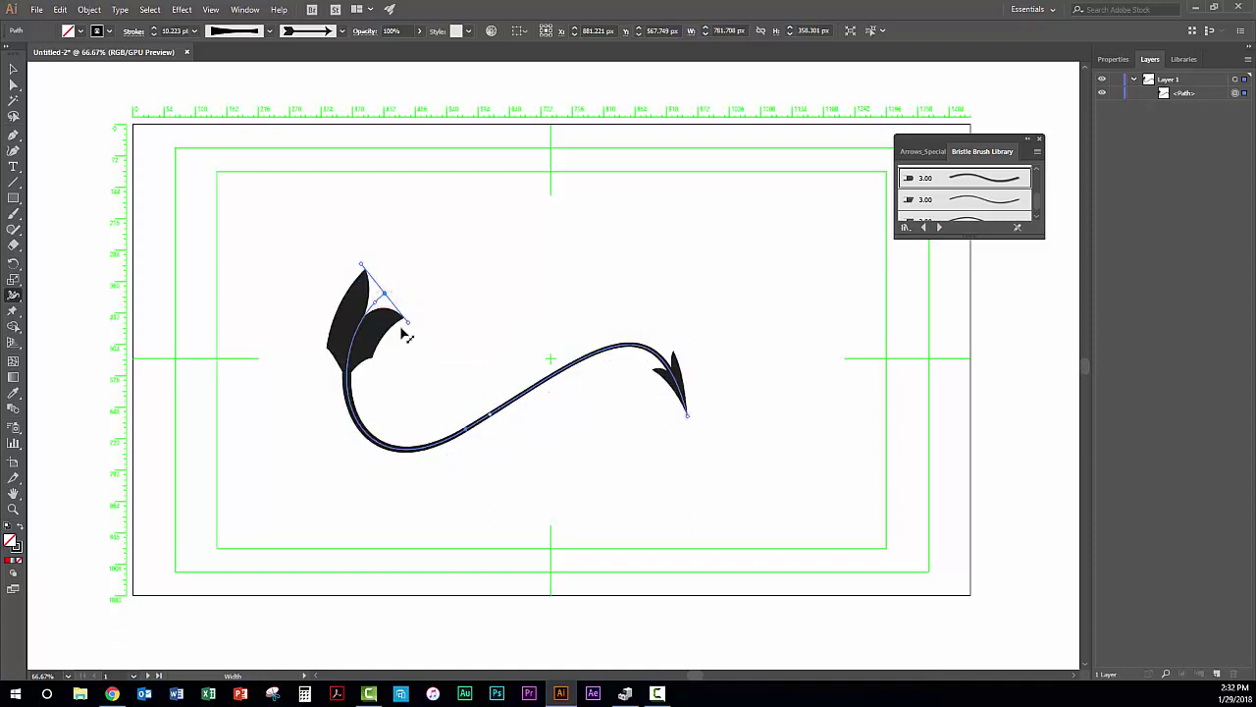
Switch to the Selection tool and look through the Transform commands available for the arrow path
left_click(13, 69)
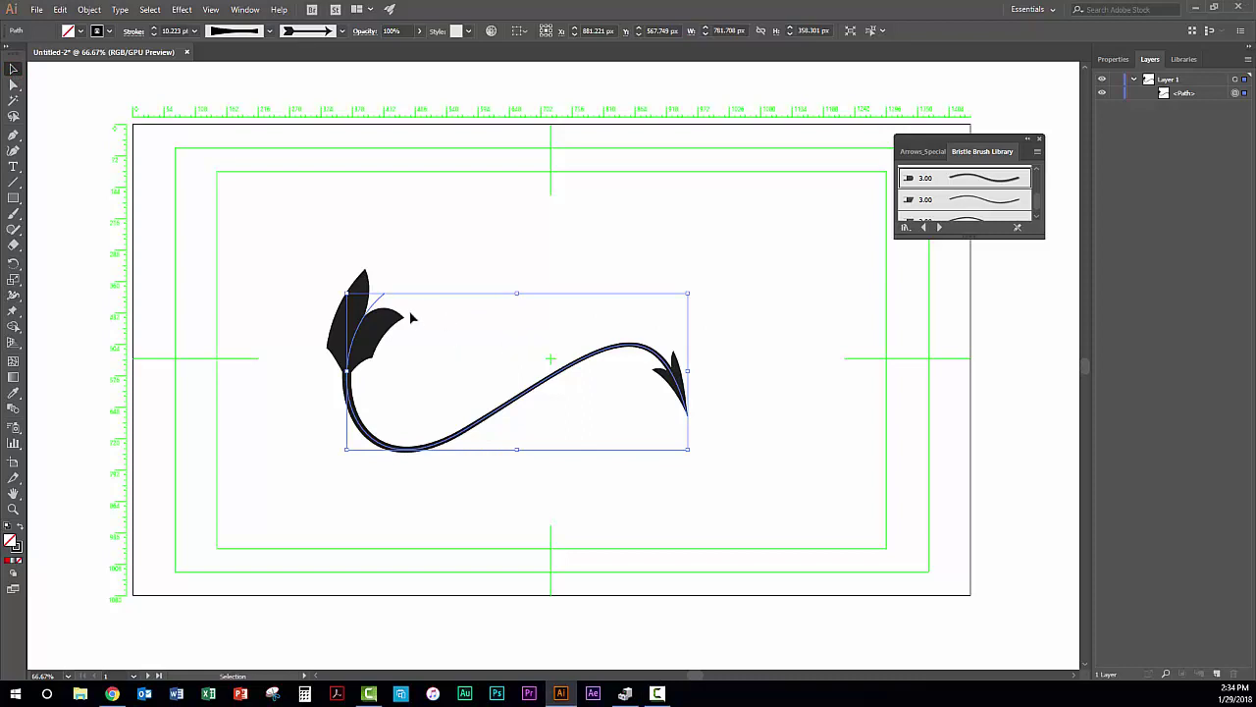
right_click(502, 330)
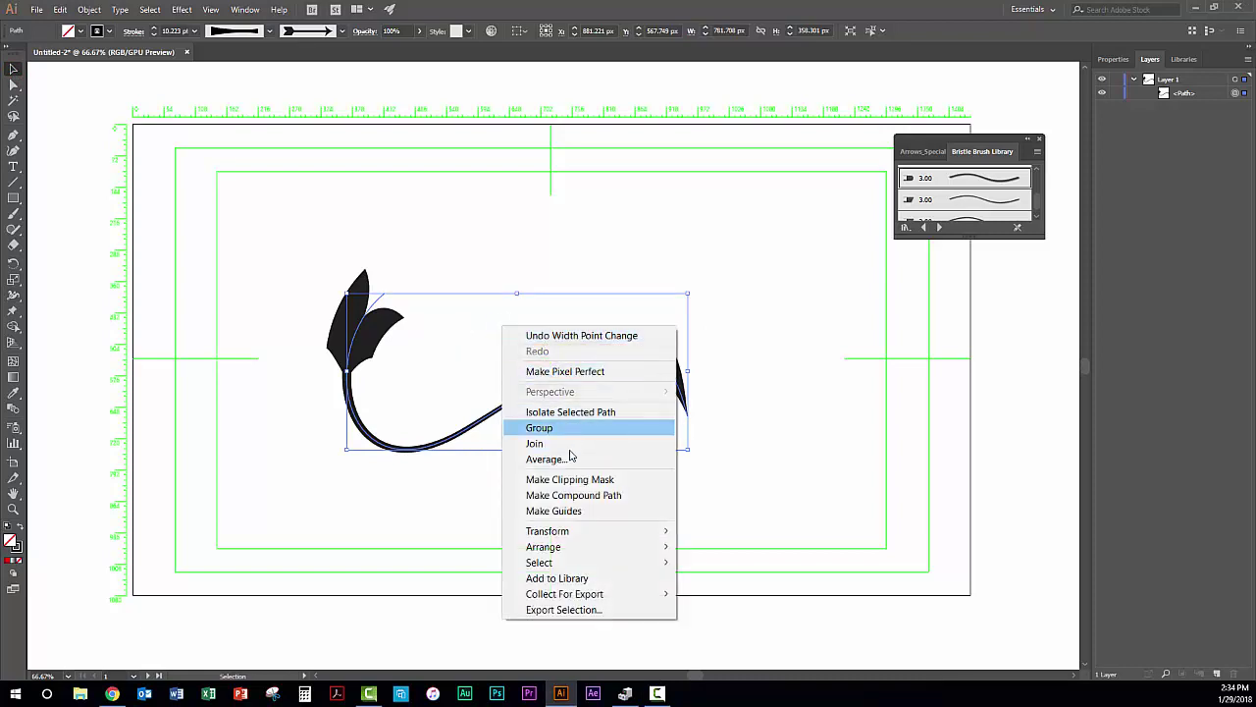
mouse_move(575, 536)
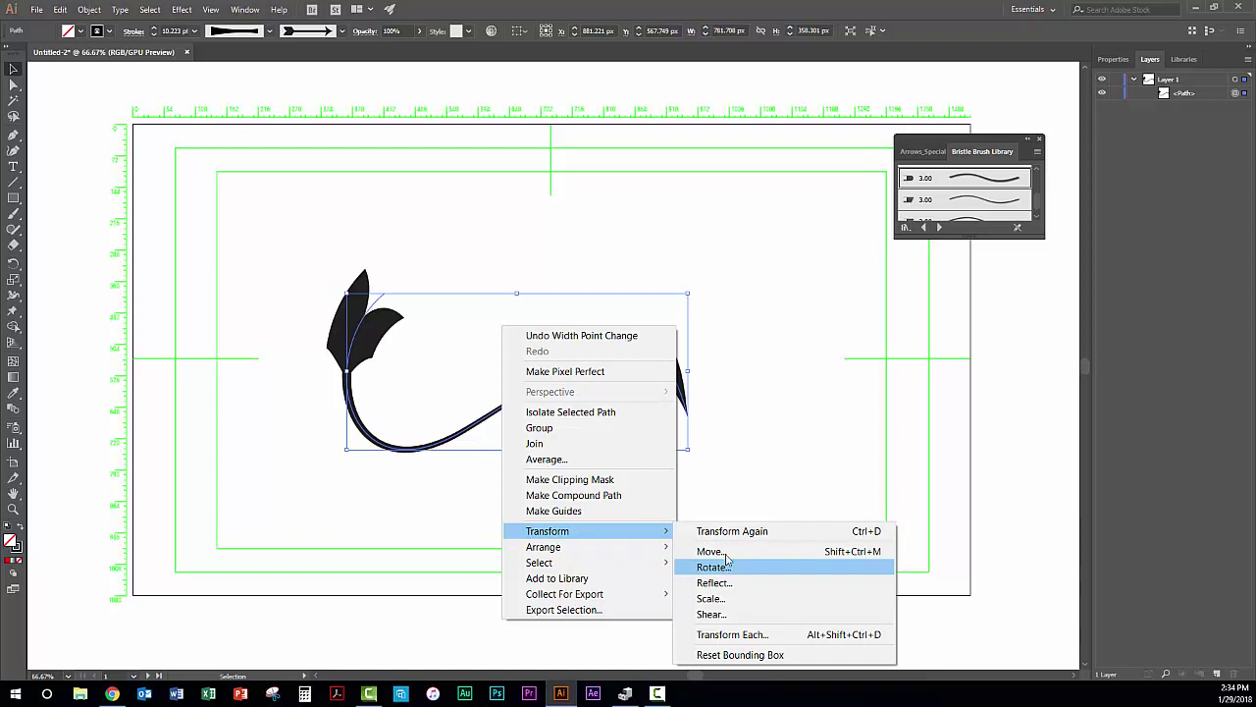
left_click(693, 293)
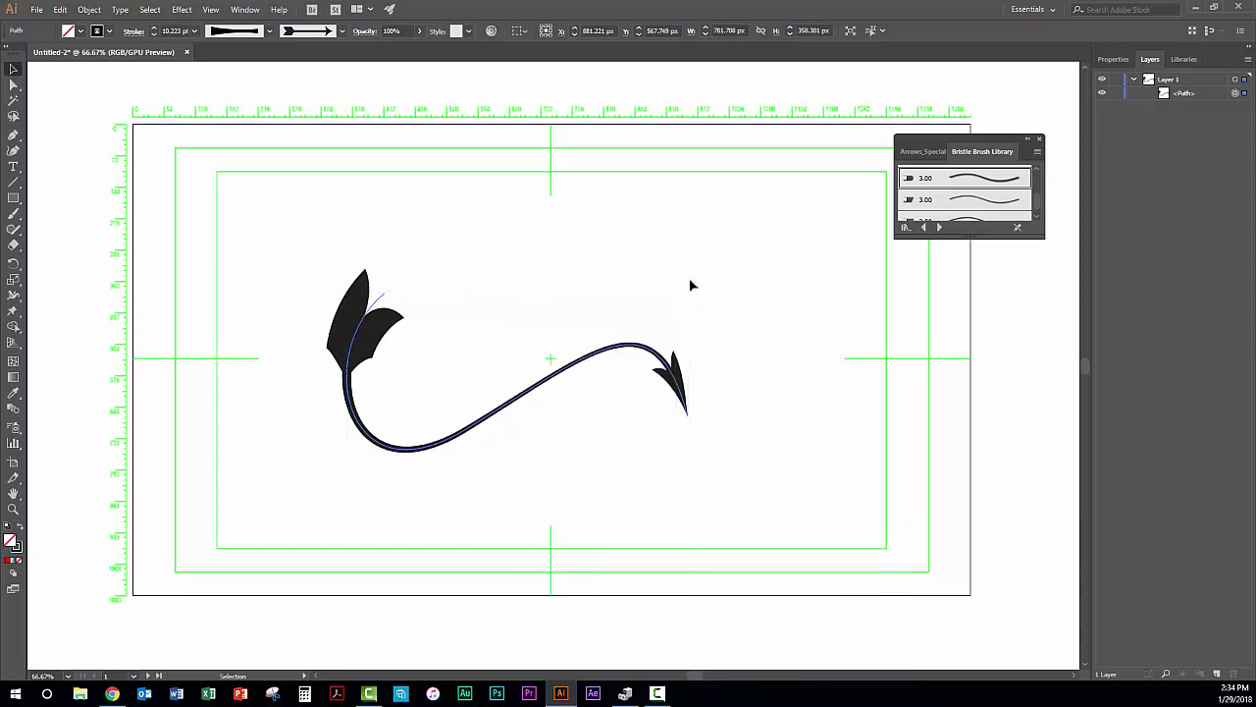
Scale the arrow path freehand with its bounding box to about 797 × 429 px
left_click(639, 347)
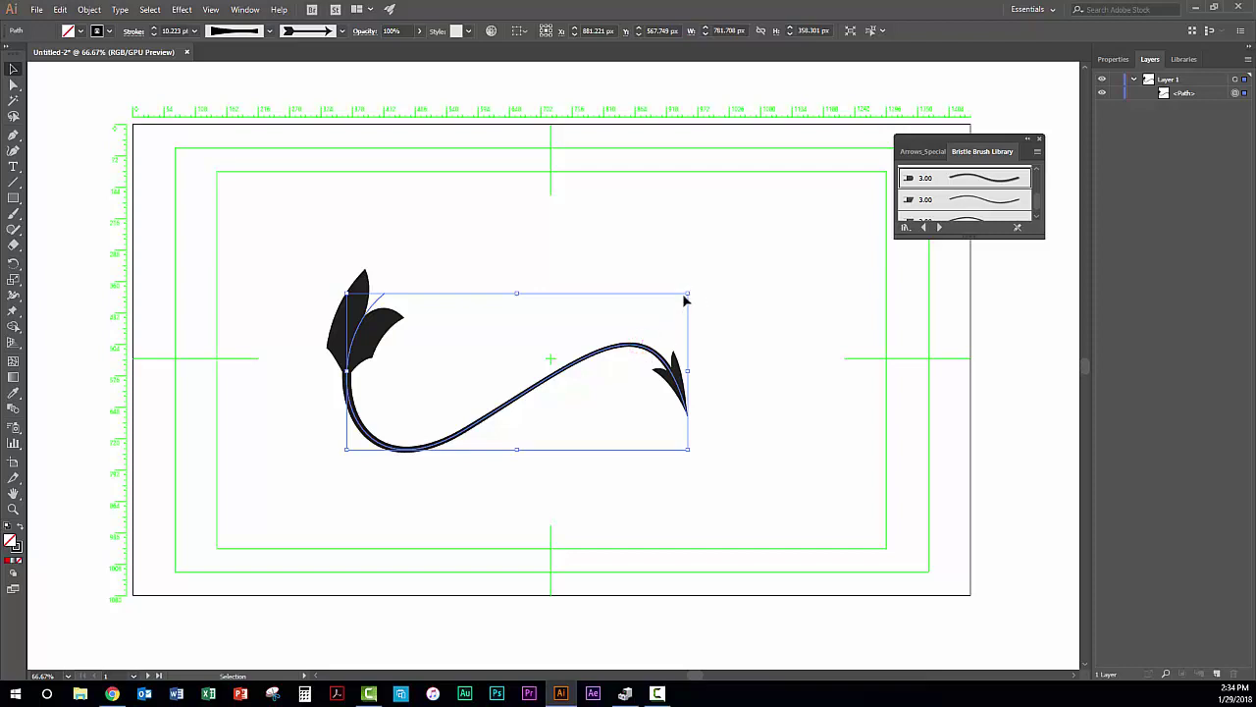
left_click_drag(688, 290, 710, 253)
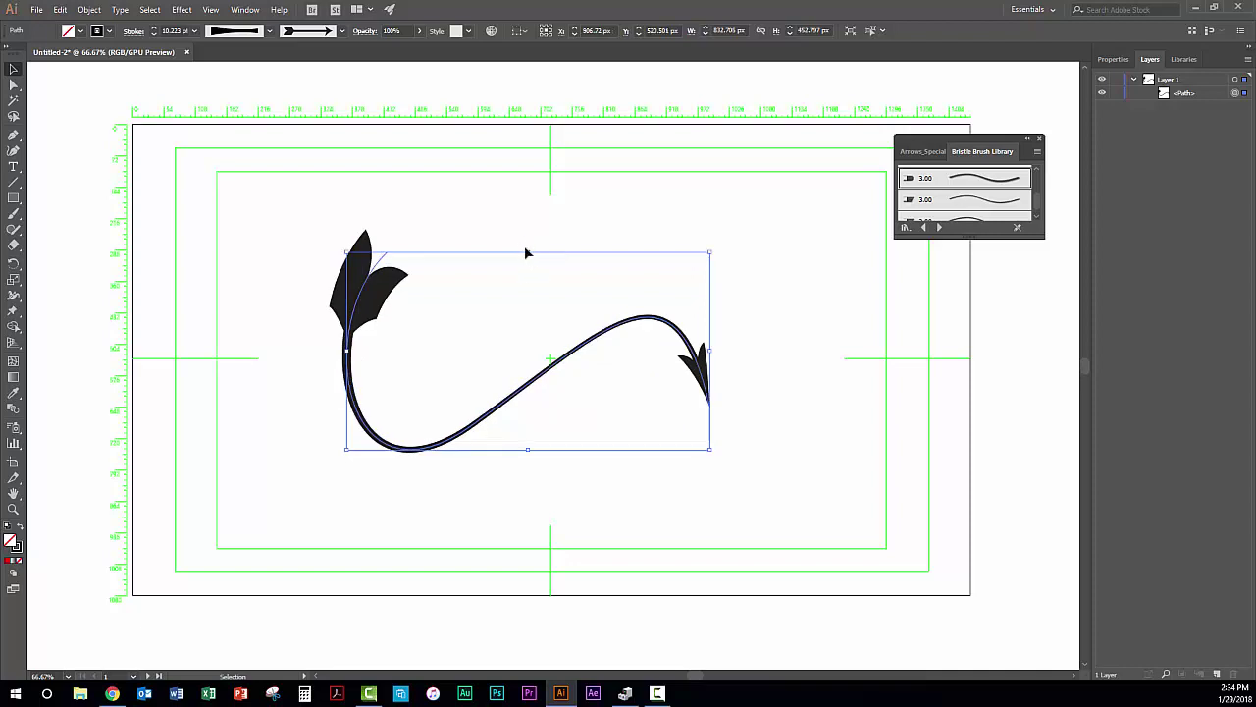
left_click_drag(526, 251, 528, 291)
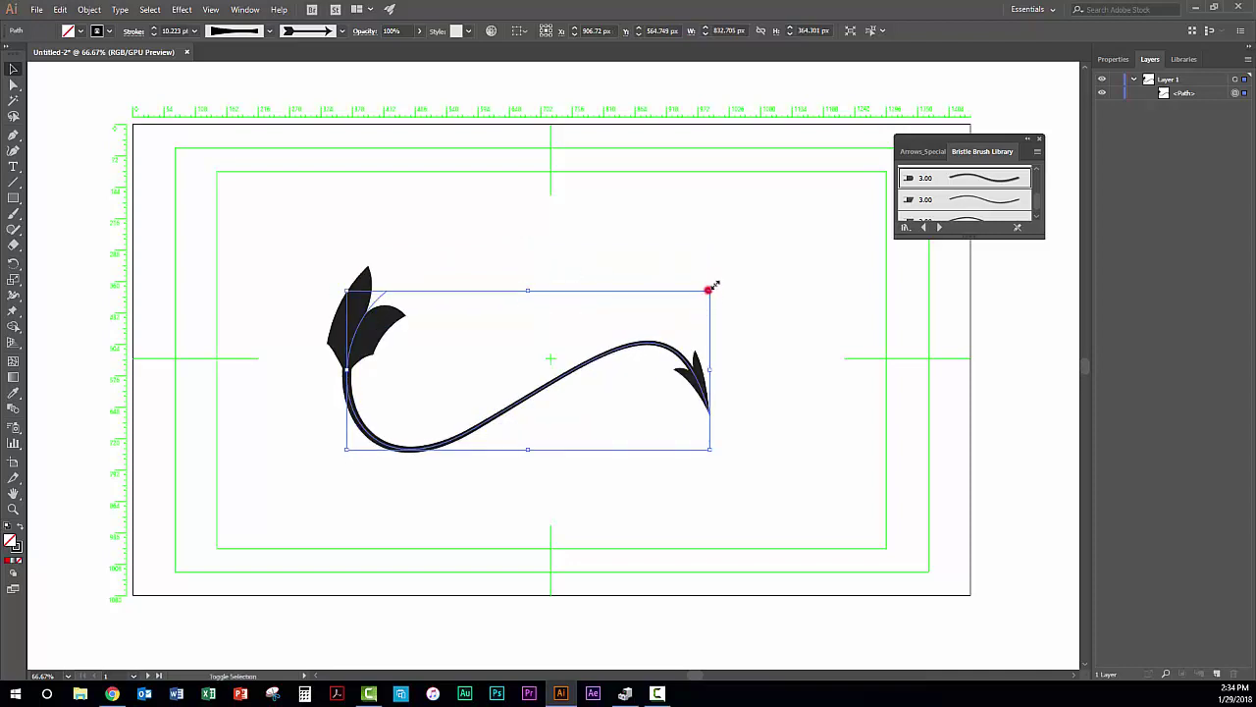
left_click_drag(712, 286, 776, 239)
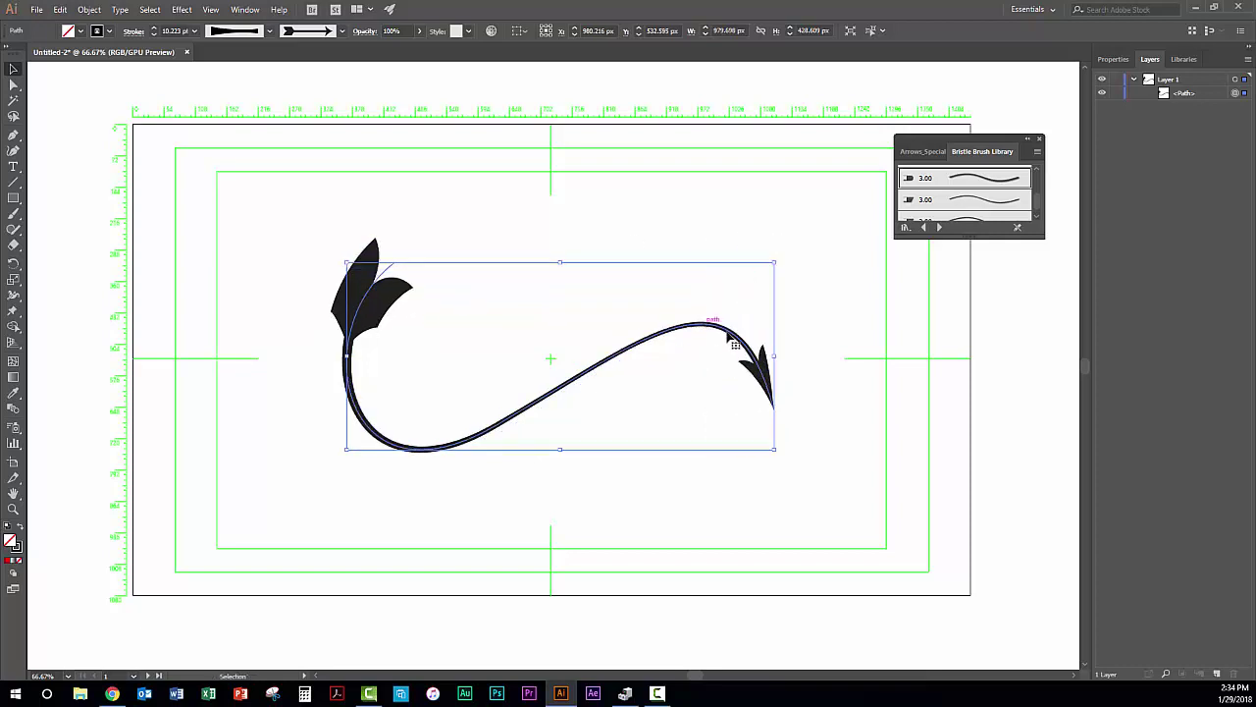
left_click_drag(774, 355, 694, 355)
Reflect the arrow path about the vertical axis
right_click(497, 310)
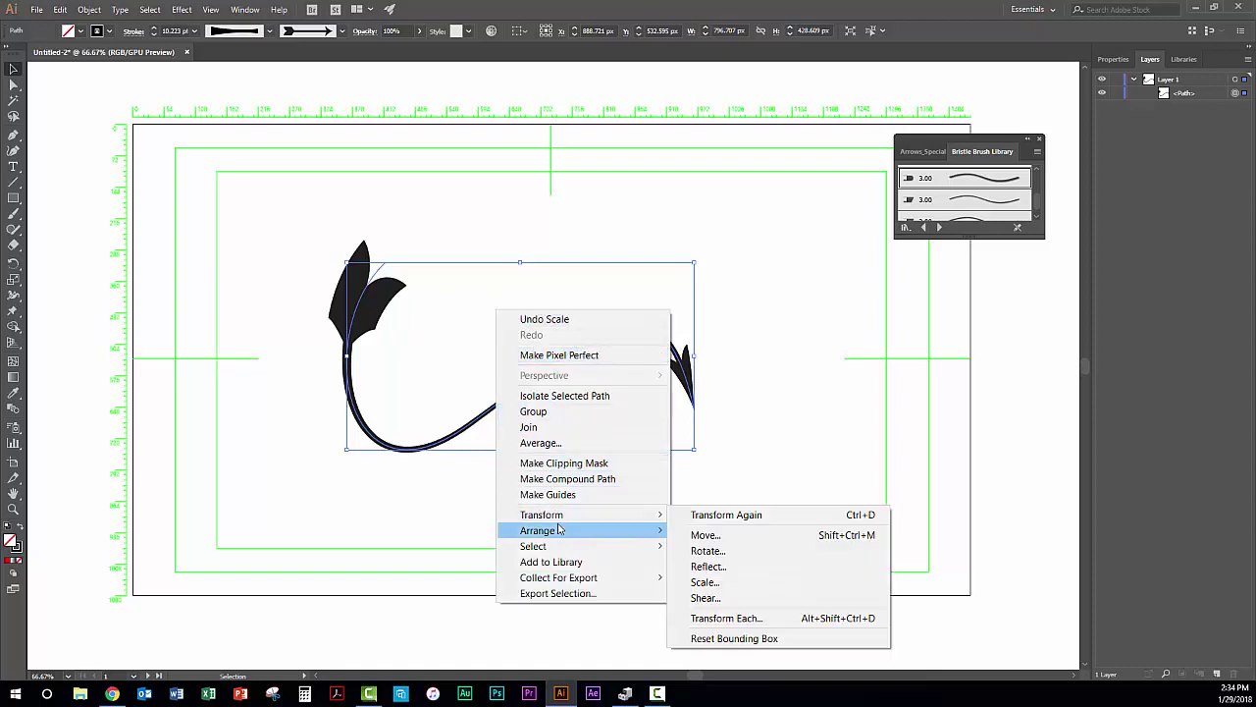
left_click(707, 567)
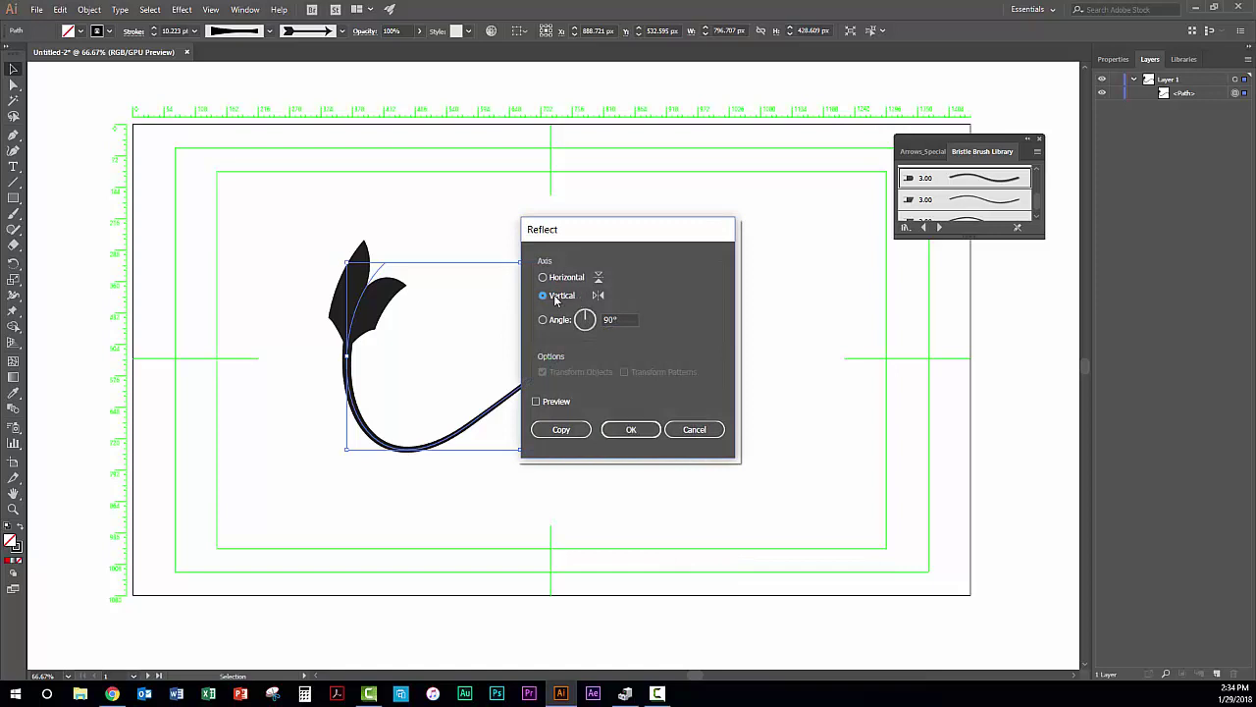
left_click(637, 428)
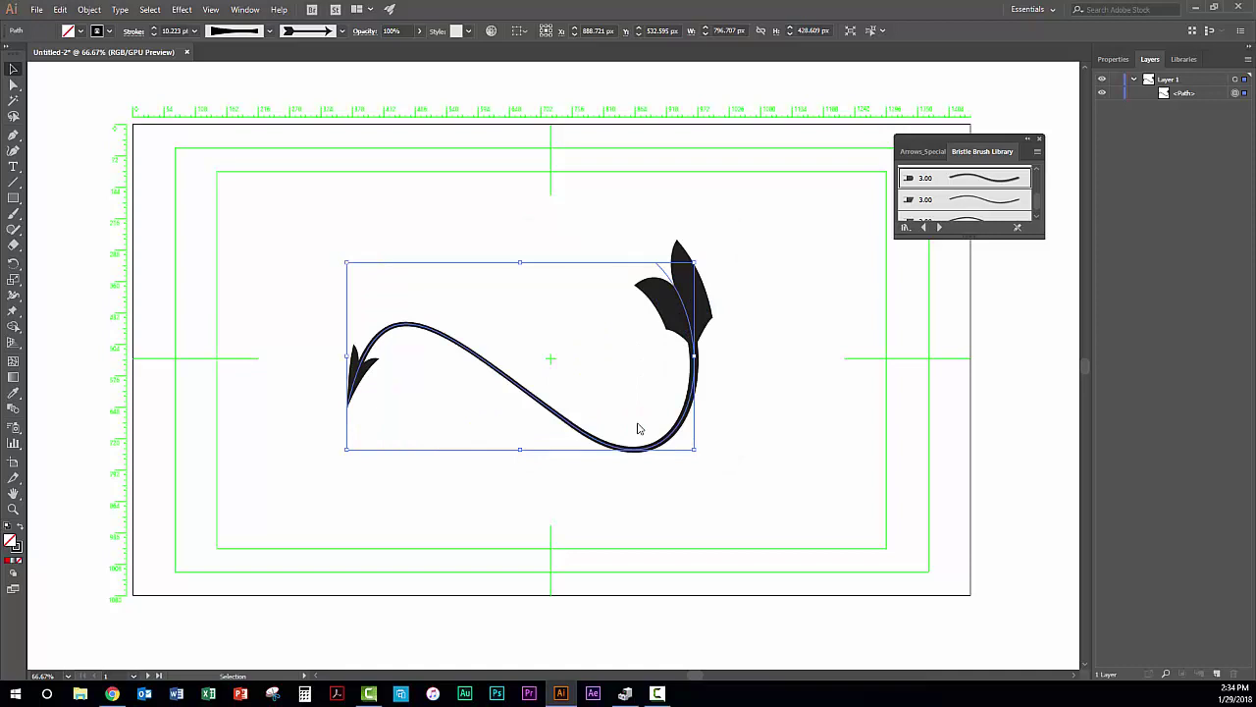
Duplicate the arrow path within Layer 1 and reflect the selected one about the vertical axis, forming a symmetrical crossed design
left_click(1182, 95)
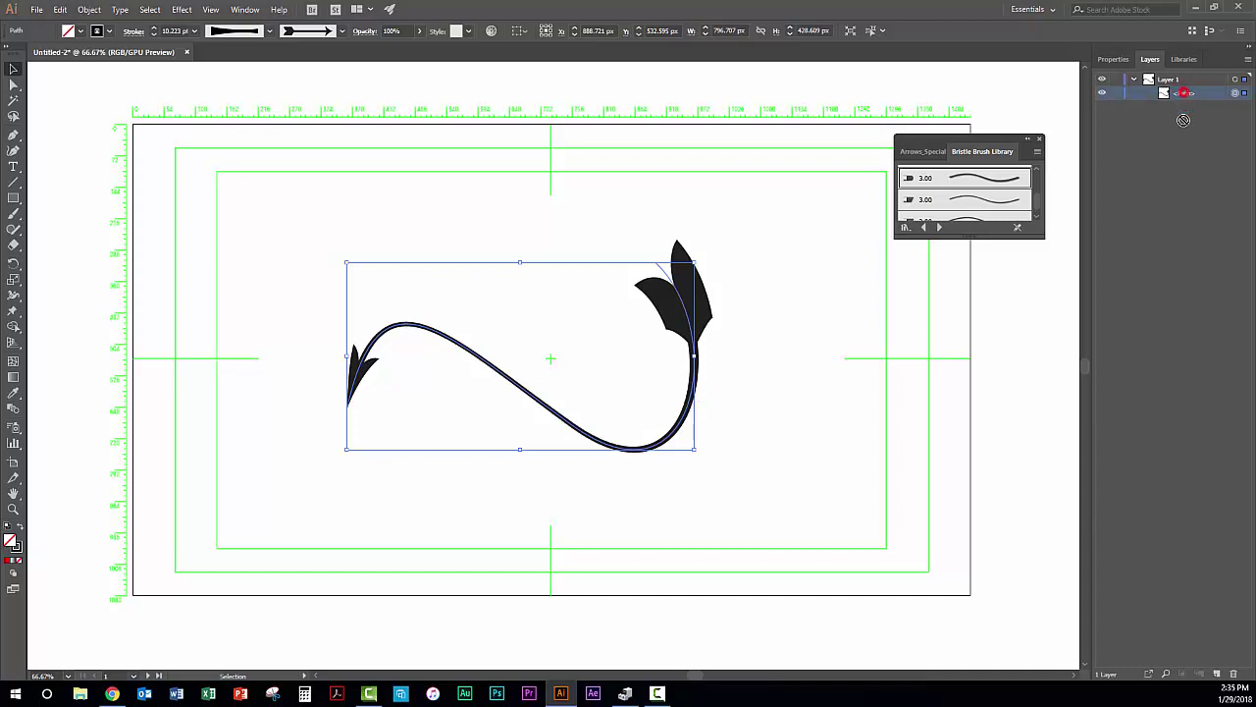
left_click_drag(1185, 95, 1217, 675)
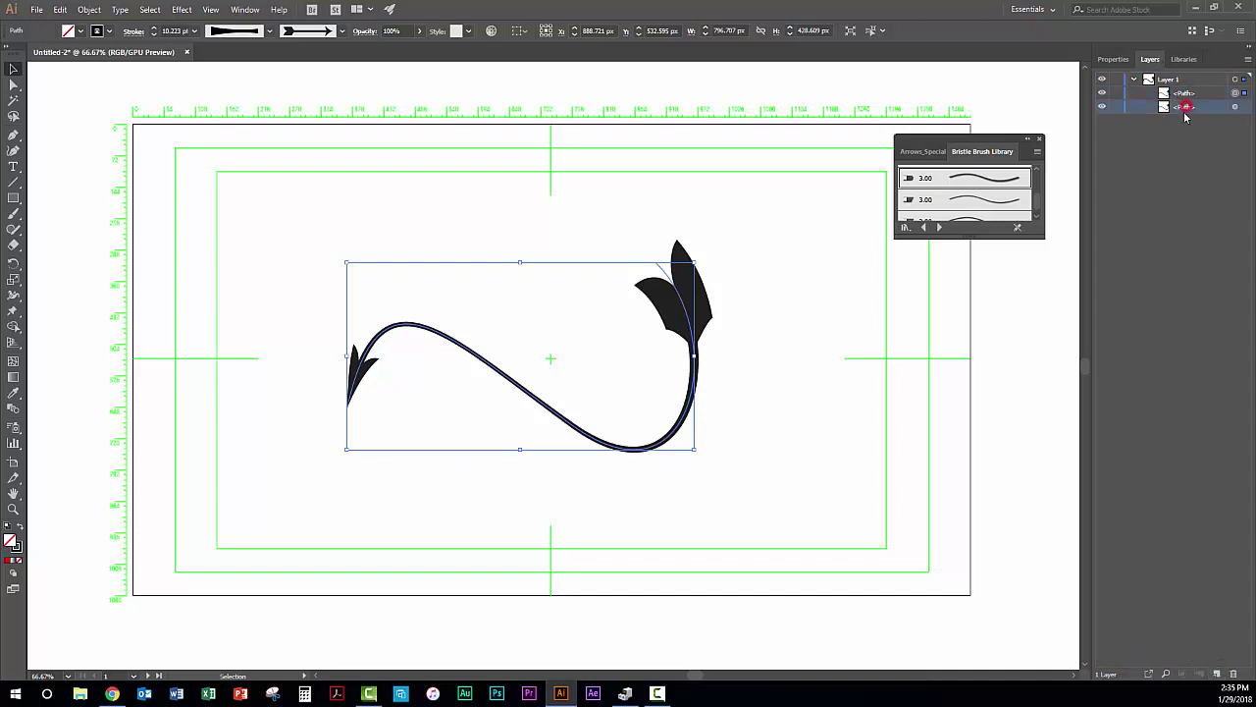
right_click(555, 309)
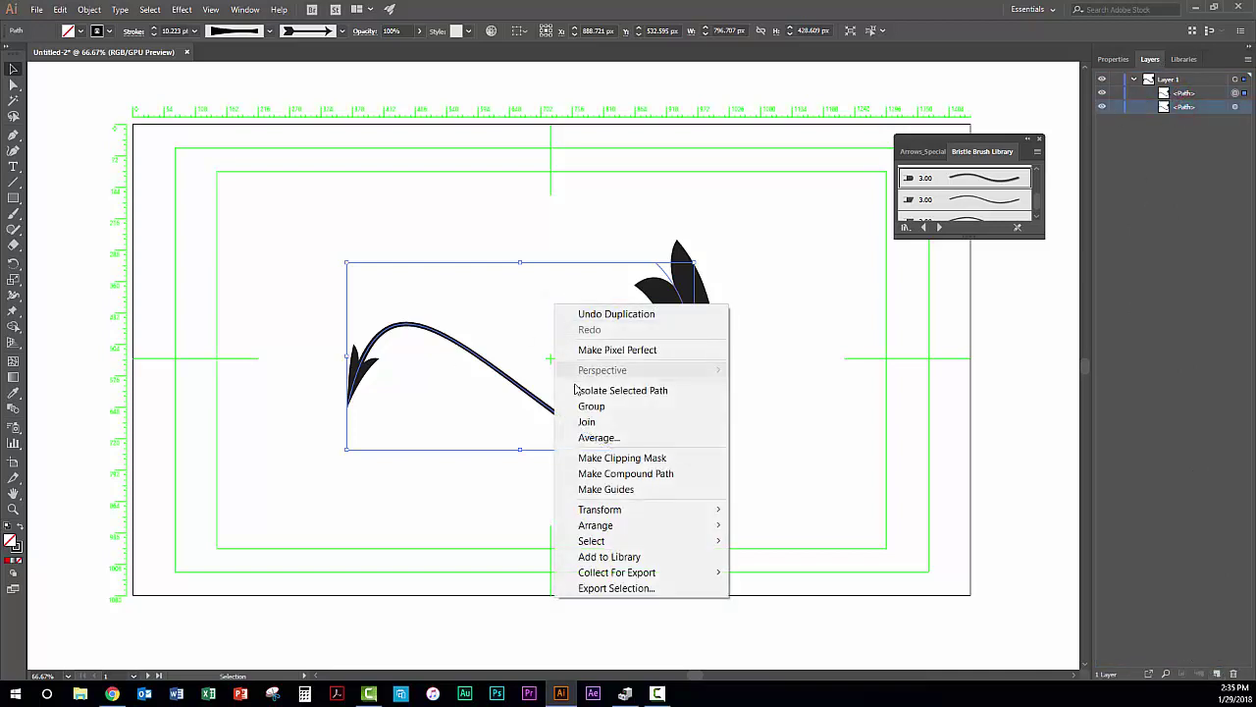
mouse_move(622, 509)
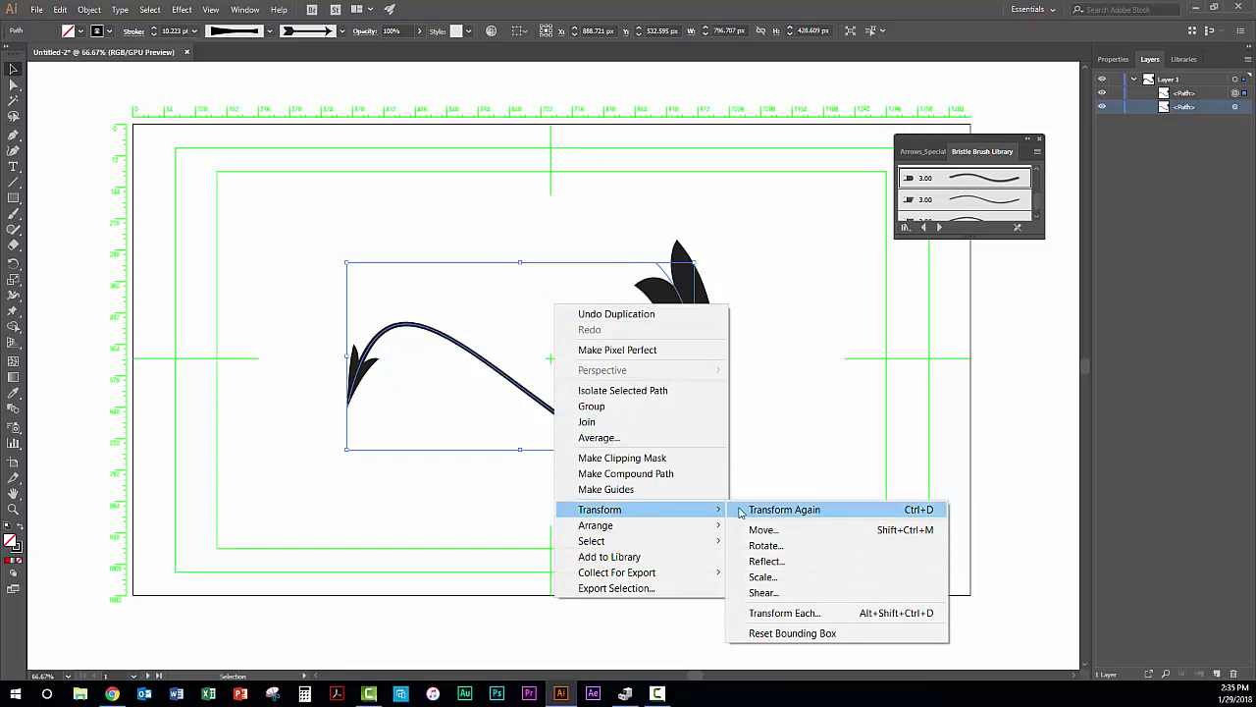
left_click(800, 563)
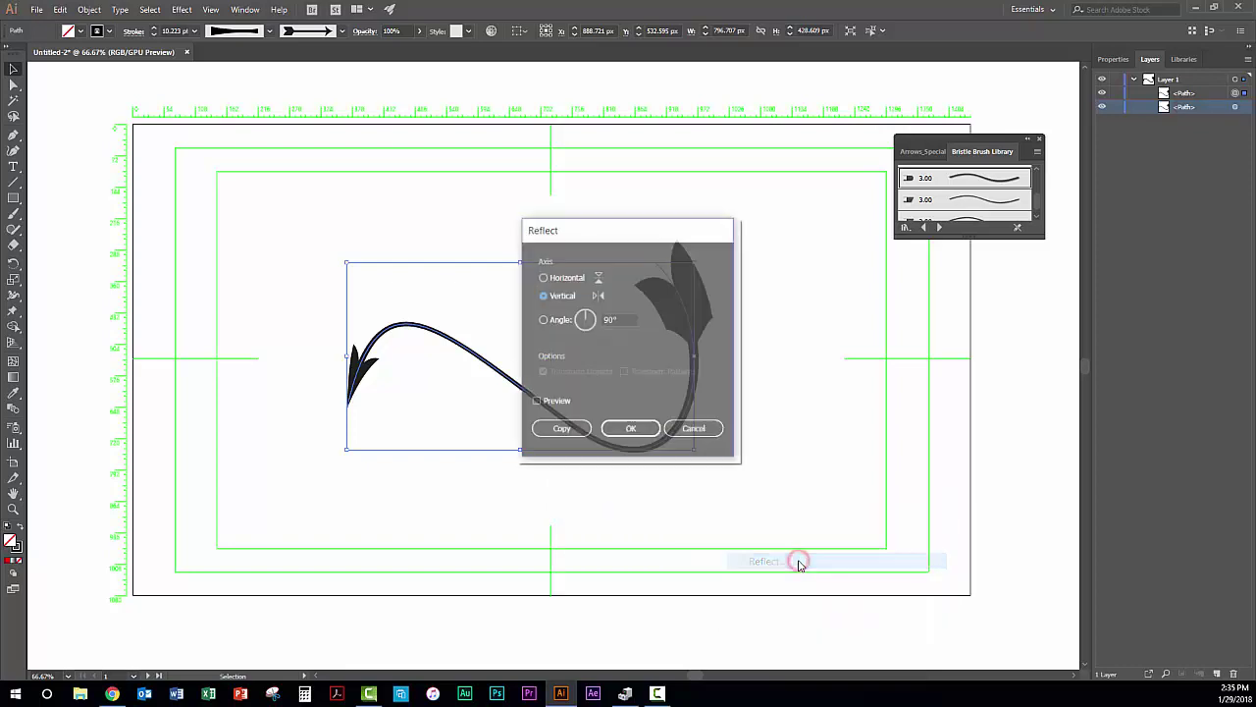
left_click(633, 432)
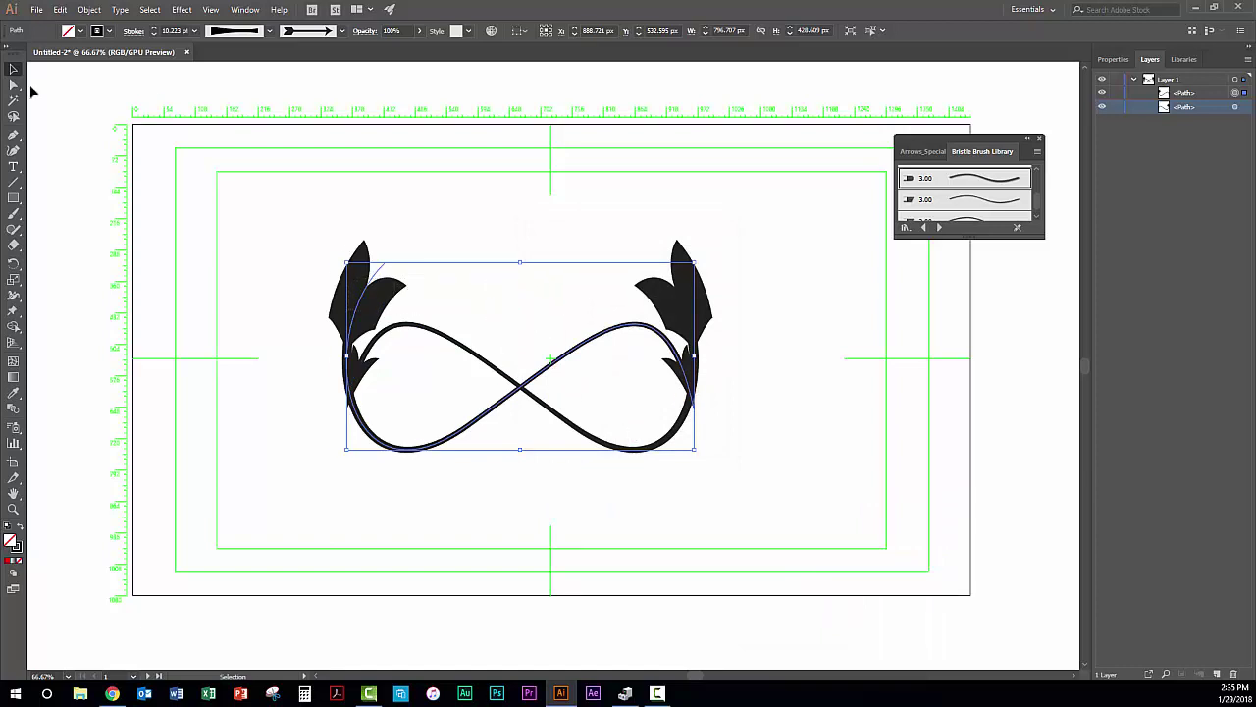
Nudge the selected reflected arrow path horizontally away from its twin to X about 639 px and deselect it
key("shift+Left")
key("shift+Left")
key("shift+Left")
key("shift+Left")
key("shift+Left")
key("shift+Left")
key("shift+Left")
key("shift+Left")
key("shift+Left")
key("shift+Left")
key("shift+Left")
key("shift+Left")
key("shift+Left")
key("shift+Left")
key("shift+Left")
key("shift+Left")
key("shift+Left")
key("shift+Left")
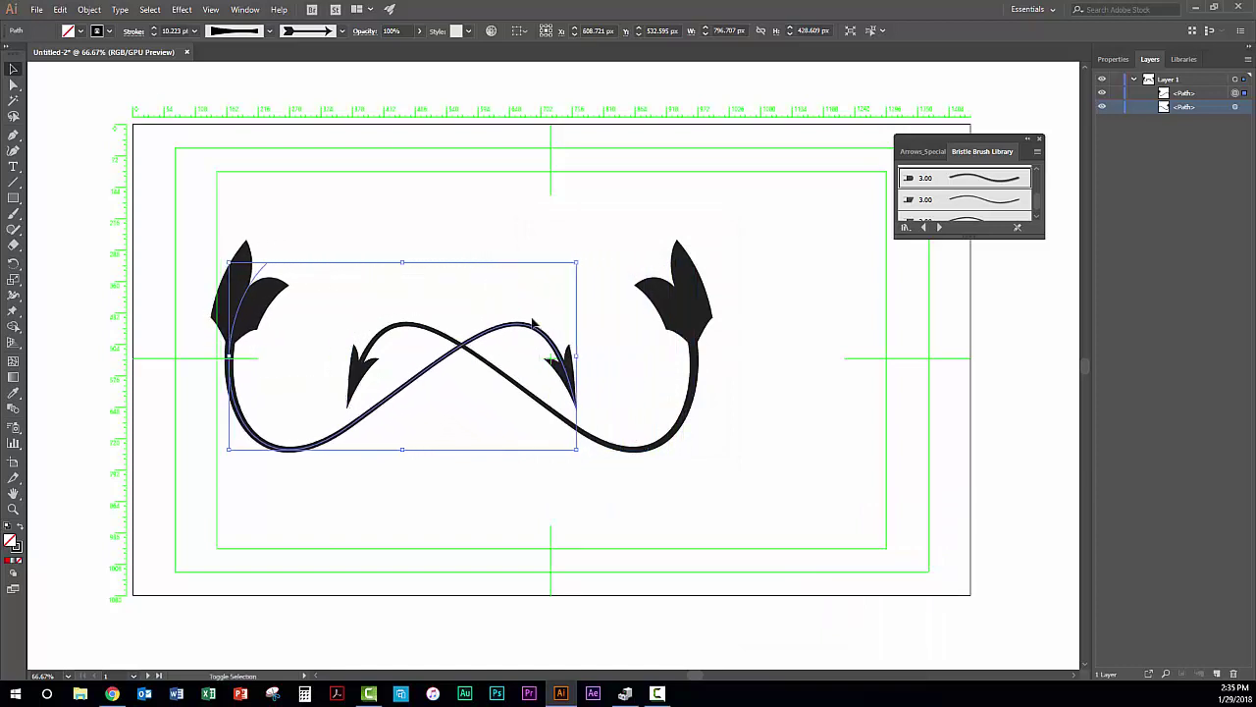
key("shift+Right")
key("shift+Right")
key("shift+Right")
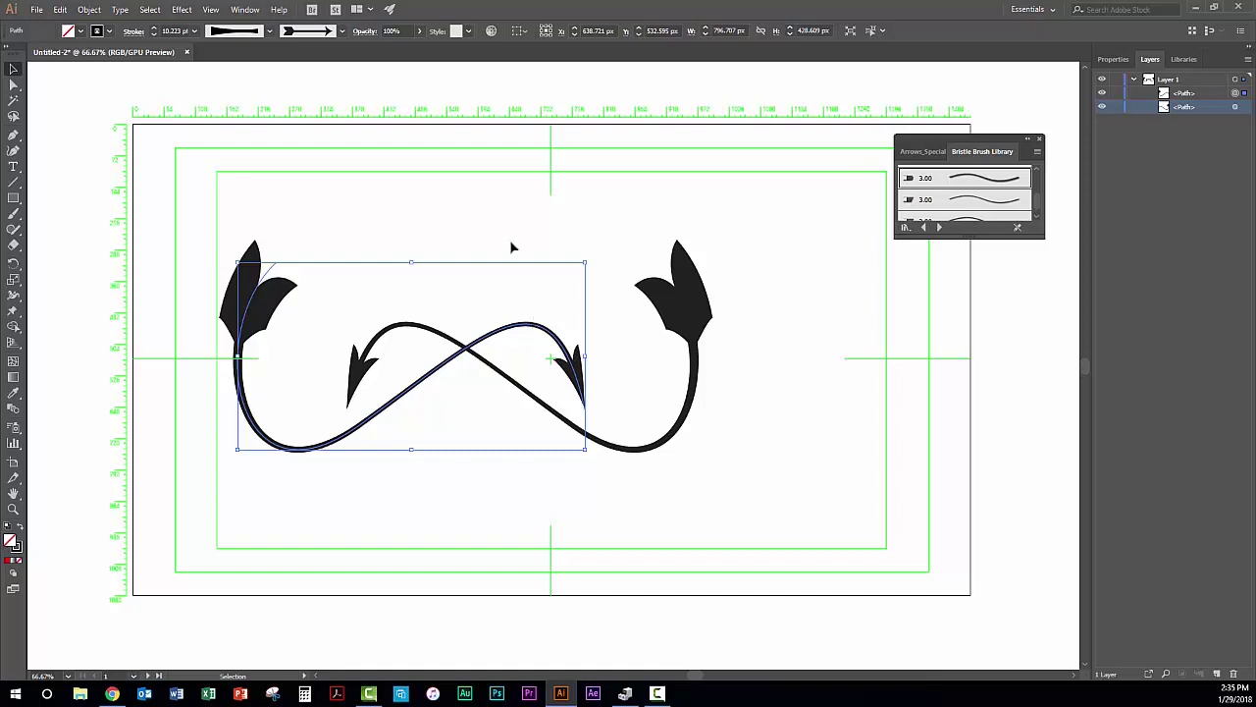
left_click(545, 254)
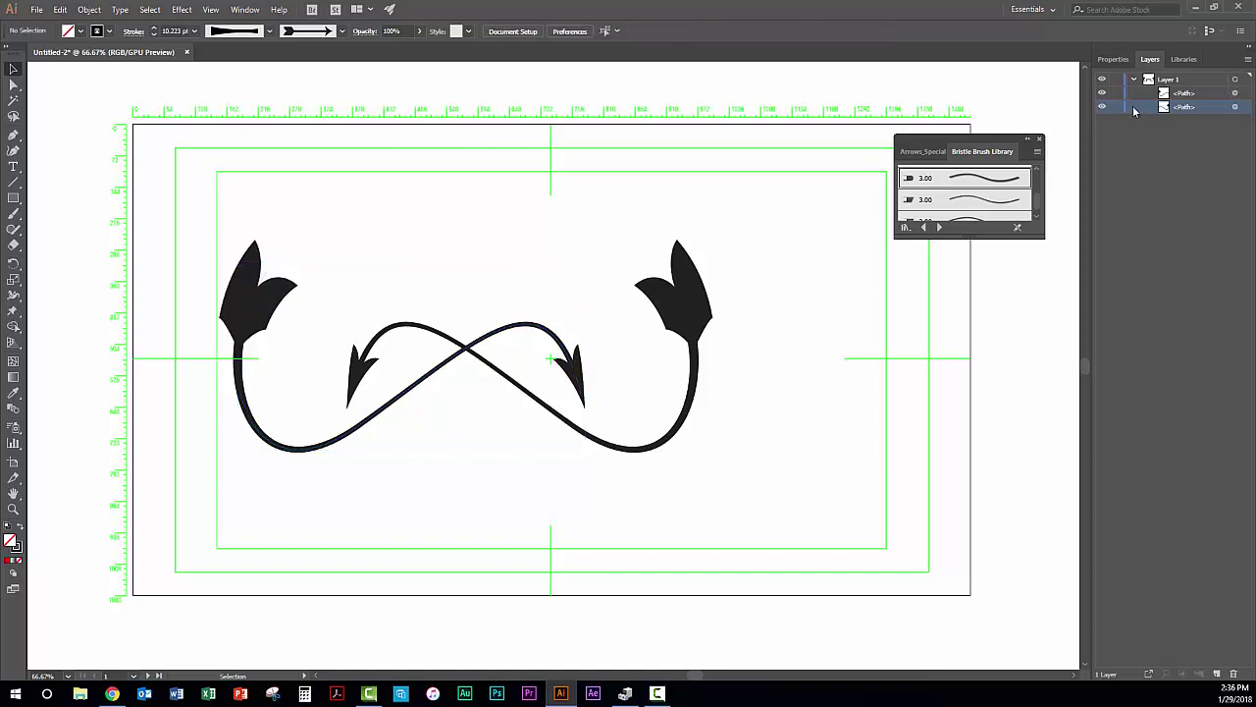
Activate the Symbol Sprayer, show the Symbols panel below the brush library, and load the Grime Vector Pack symbols
left_click(14, 429)
left_click(13, 429)
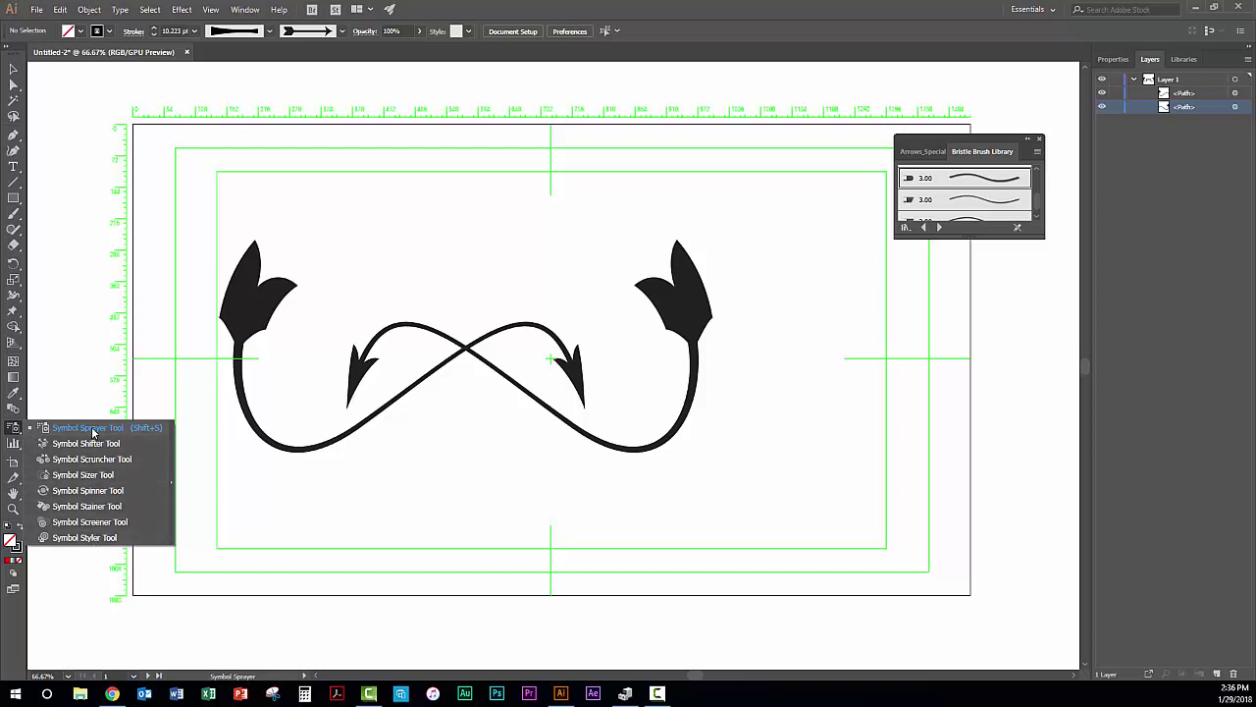
left_click(14, 430)
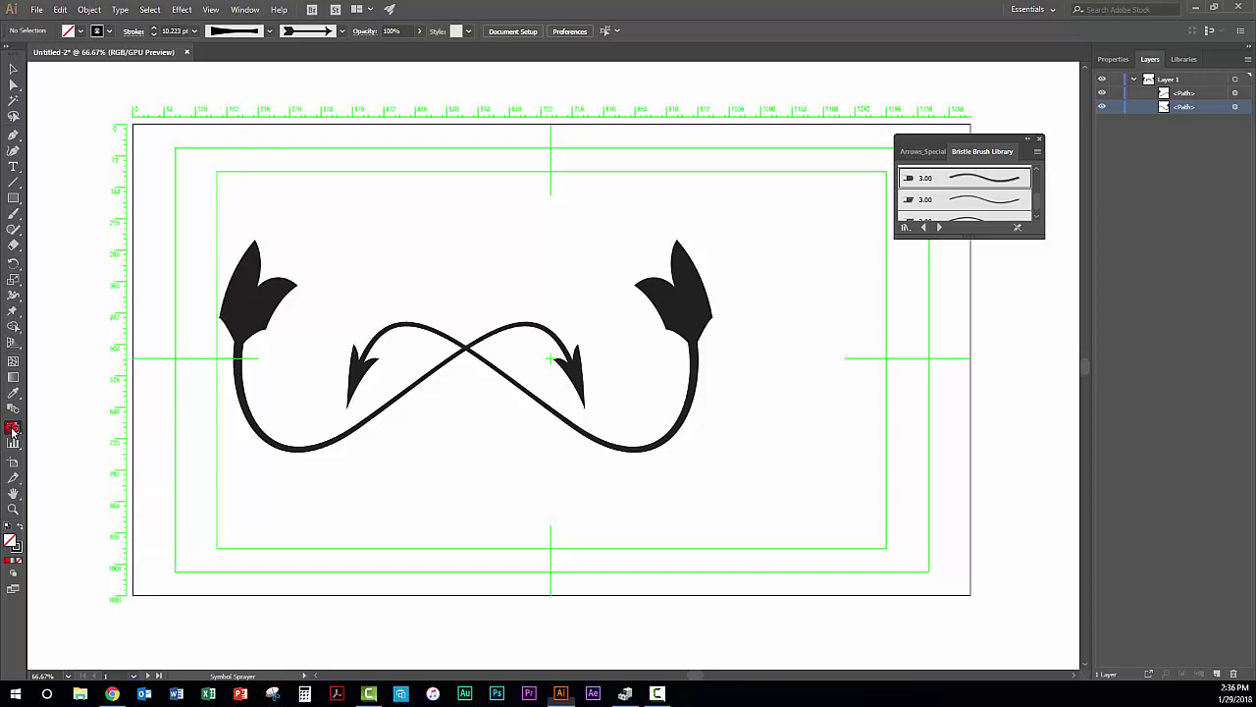
left_click(245, 9)
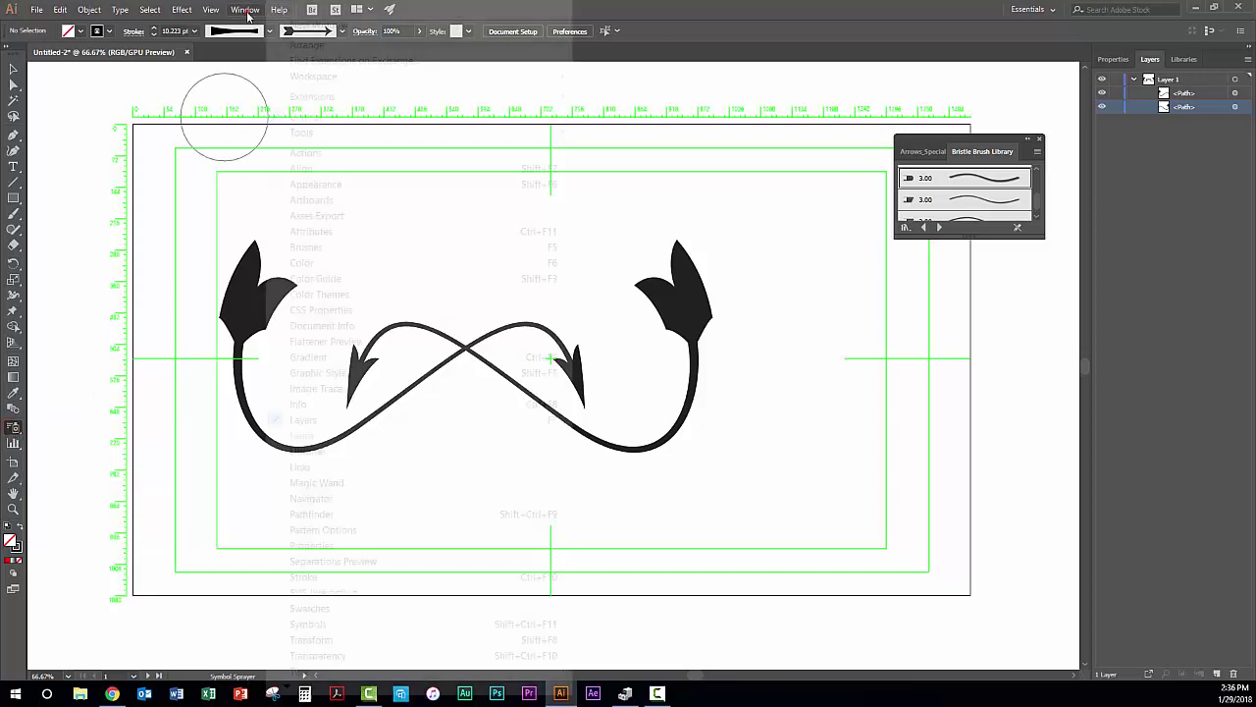
left_click(321, 625)
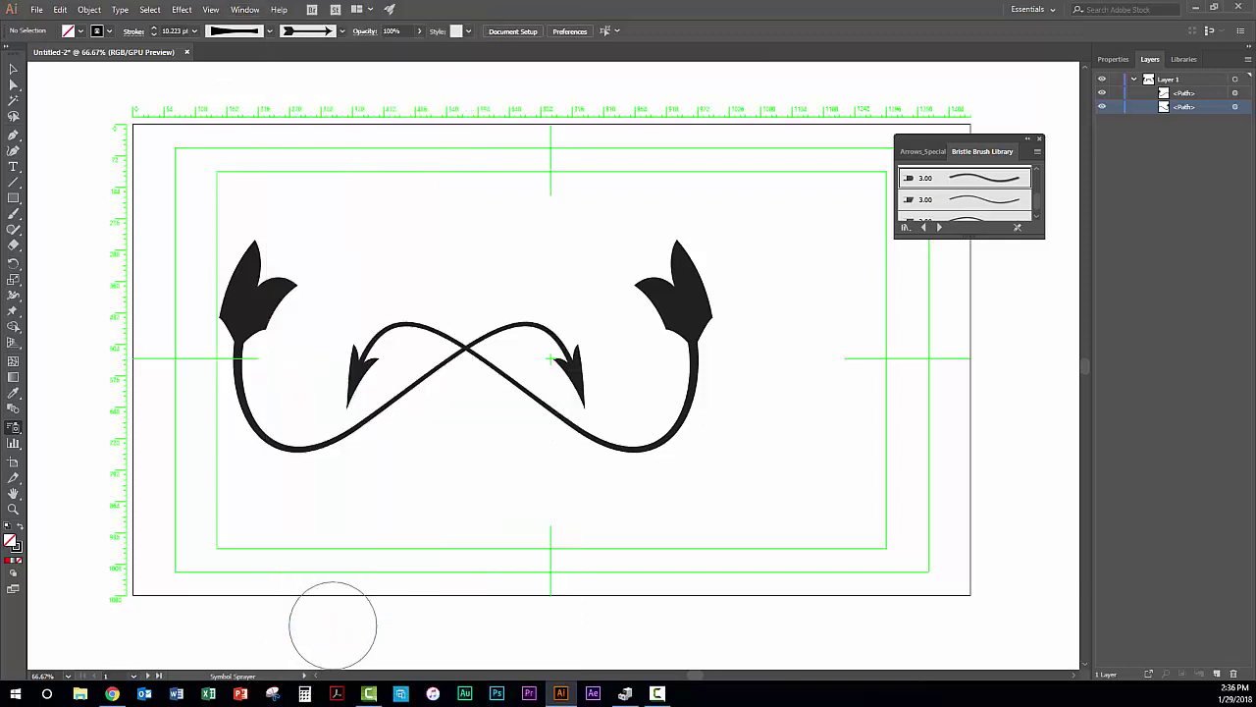
mouse_move(968, 102)
left_mouse_down()
mouse_move(962, 264)
mouse_move(996, 244)
mouse_move(971, 287)
left_mouse_up()
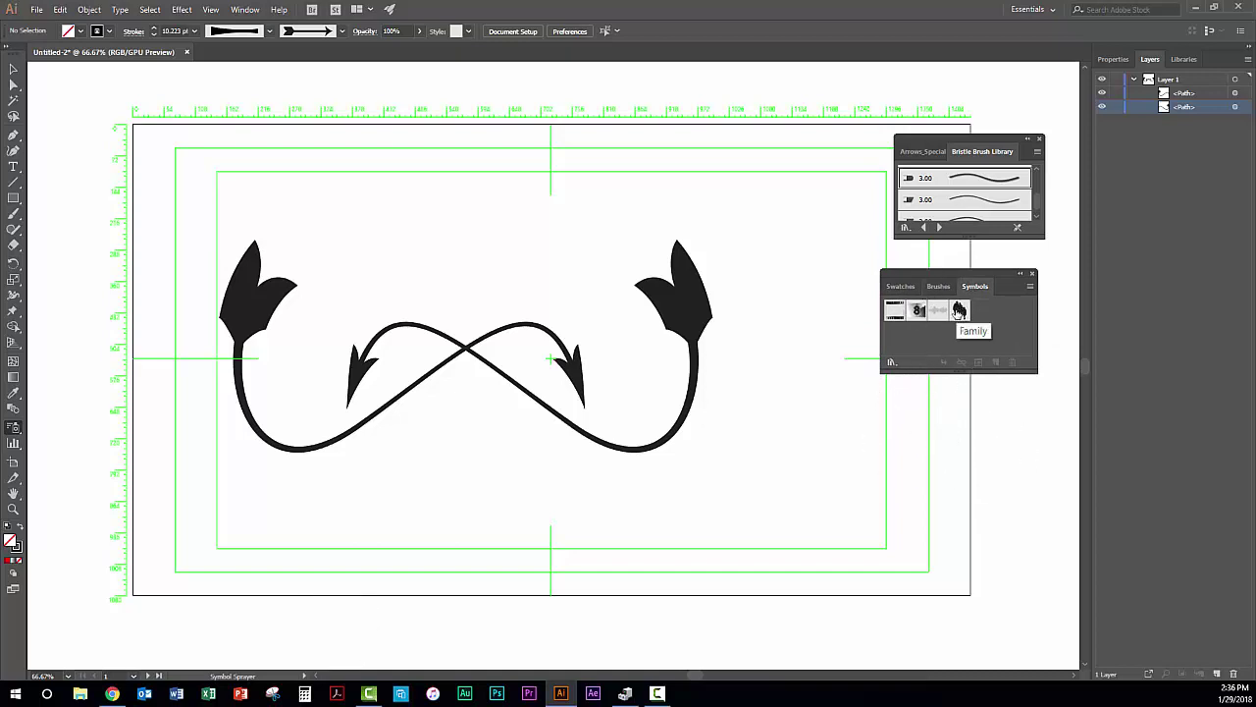
left_click(892, 363)
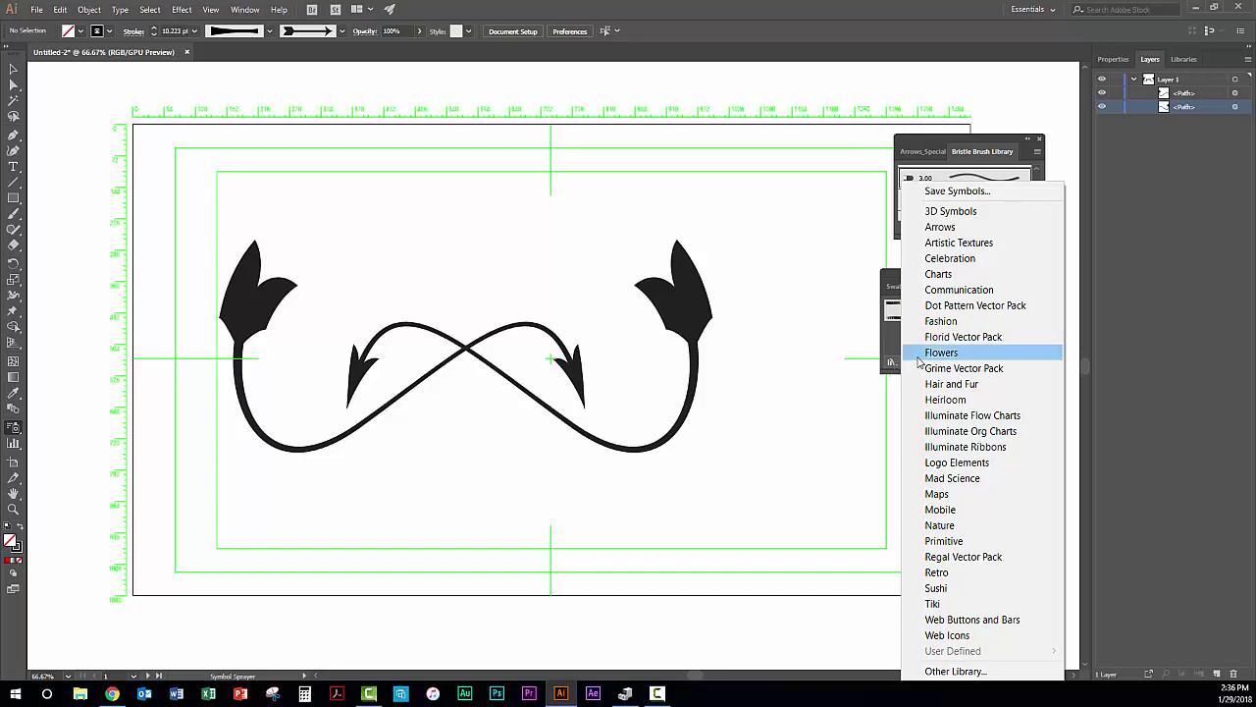
left_click(948, 369)
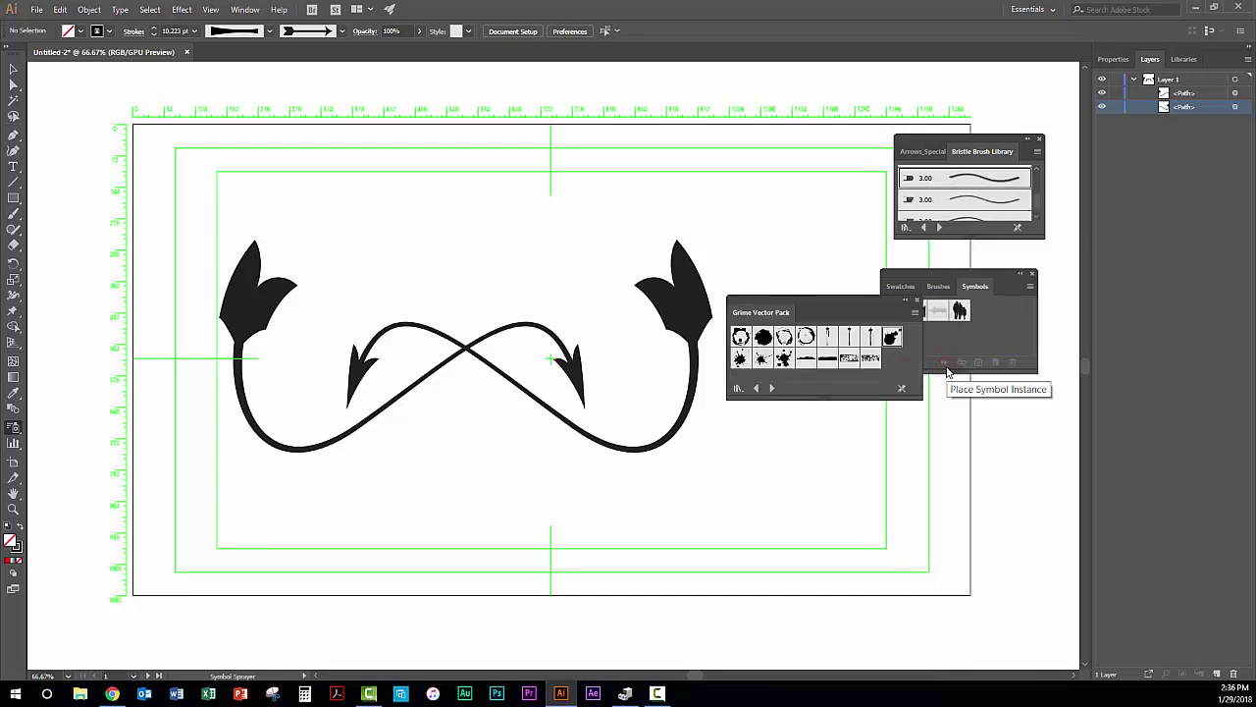
Spray Grime Vector Pack ink splatters across the upper artboard and one long drip beside the right-hand arrow tail
left_click(891, 338)
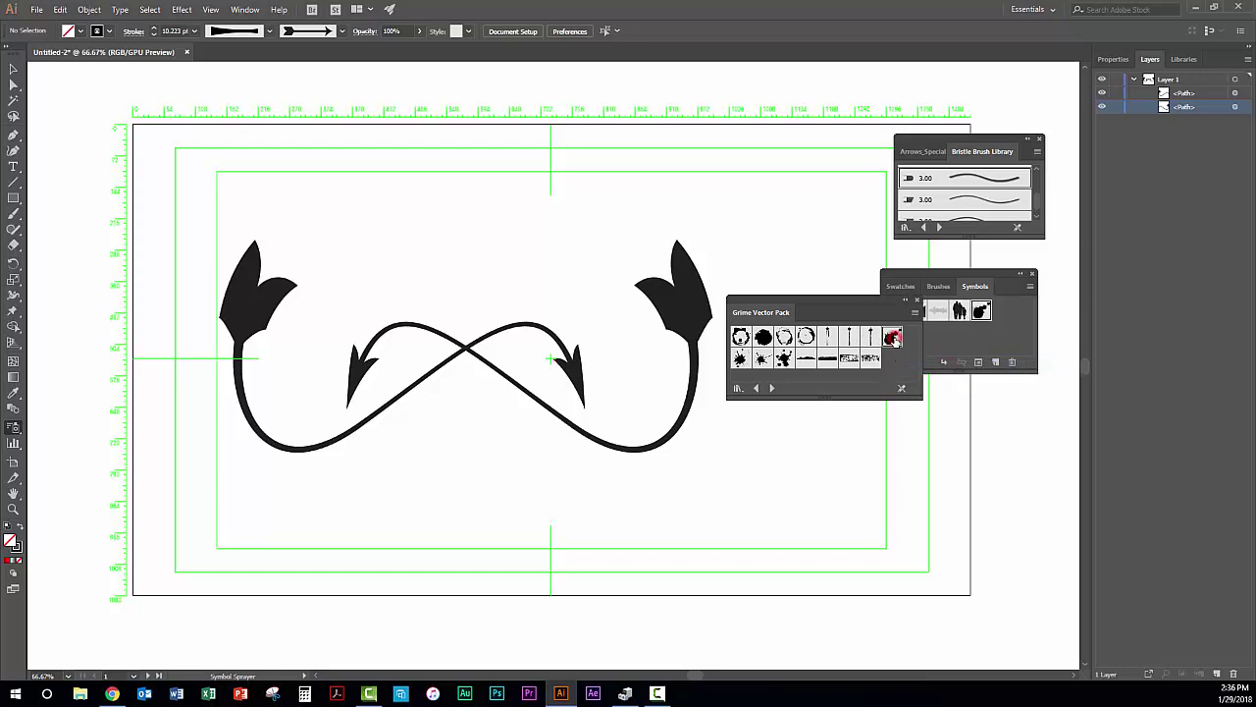
left_click(797, 237)
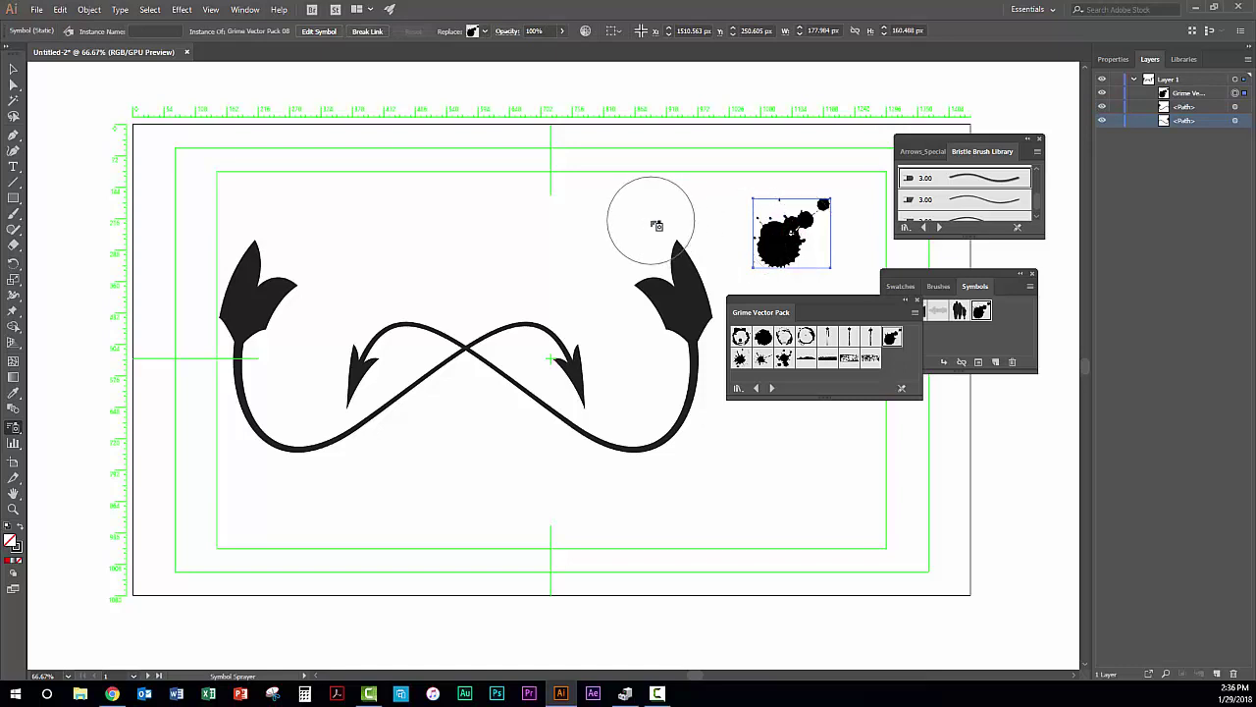
mouse_move(643, 206)
left_mouse_down()
mouse_move(471, 206)
mouse_move(281, 224)
left_mouse_up()
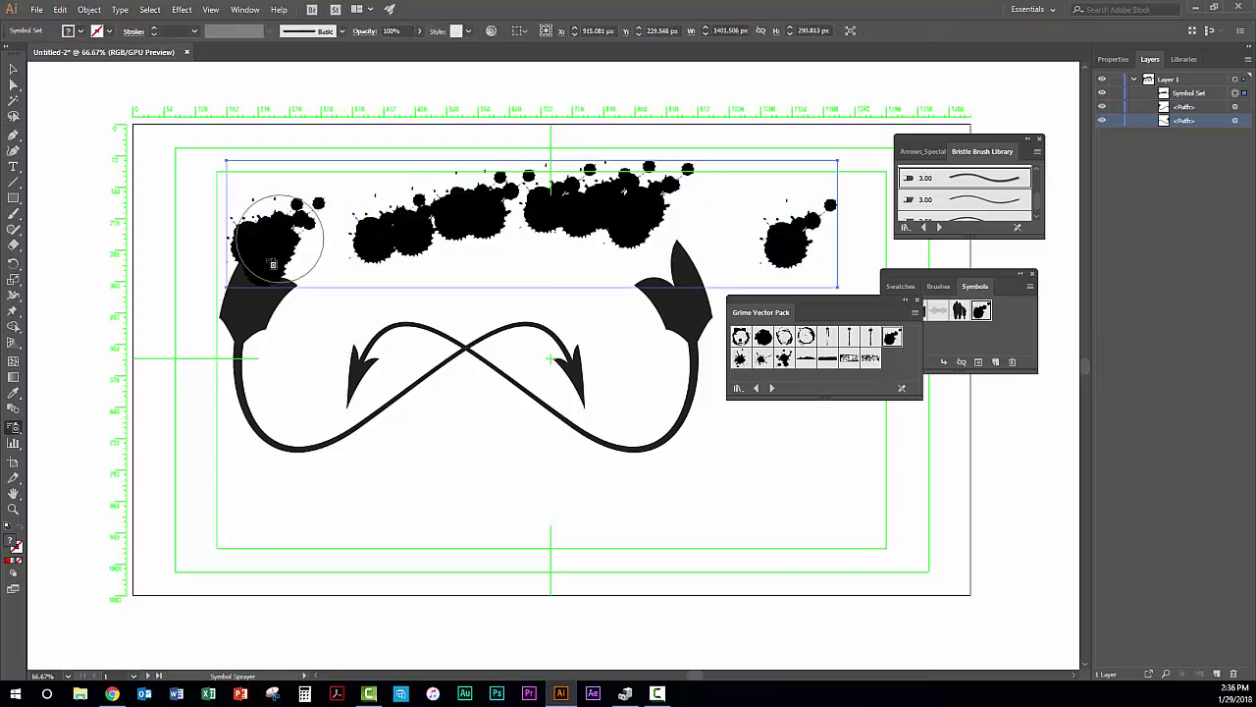
left_click(849, 337)
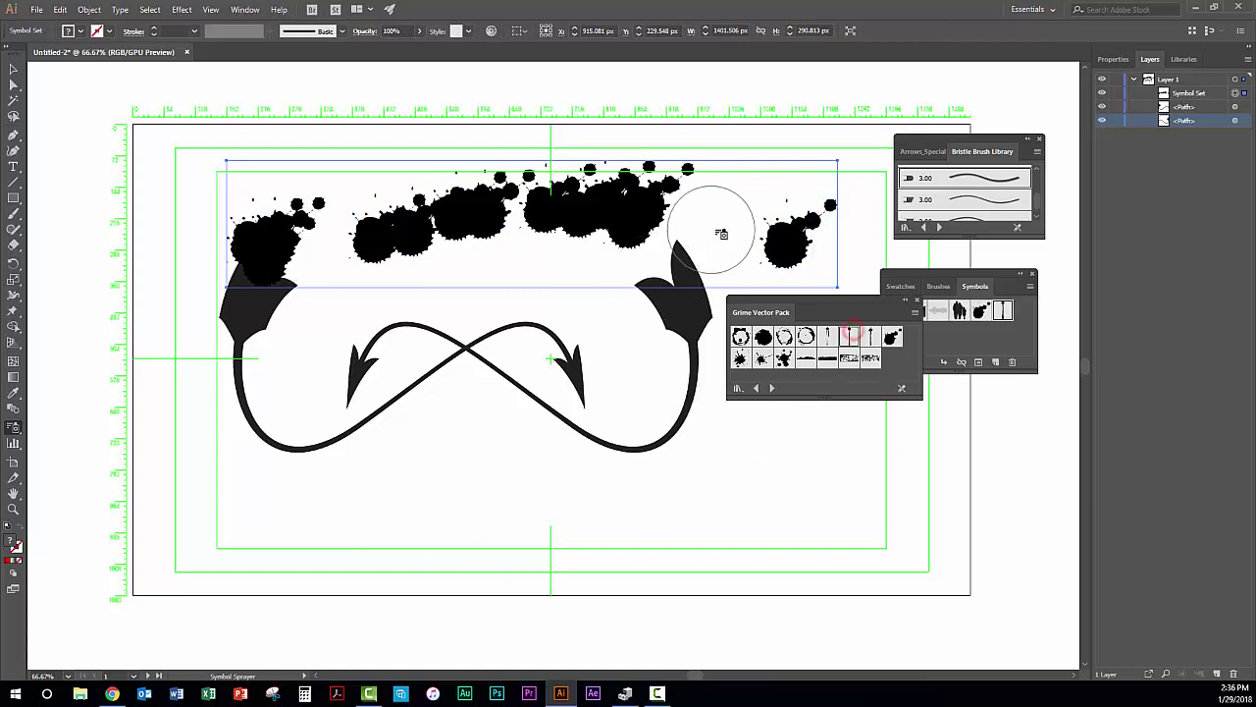
left_click(735, 255)
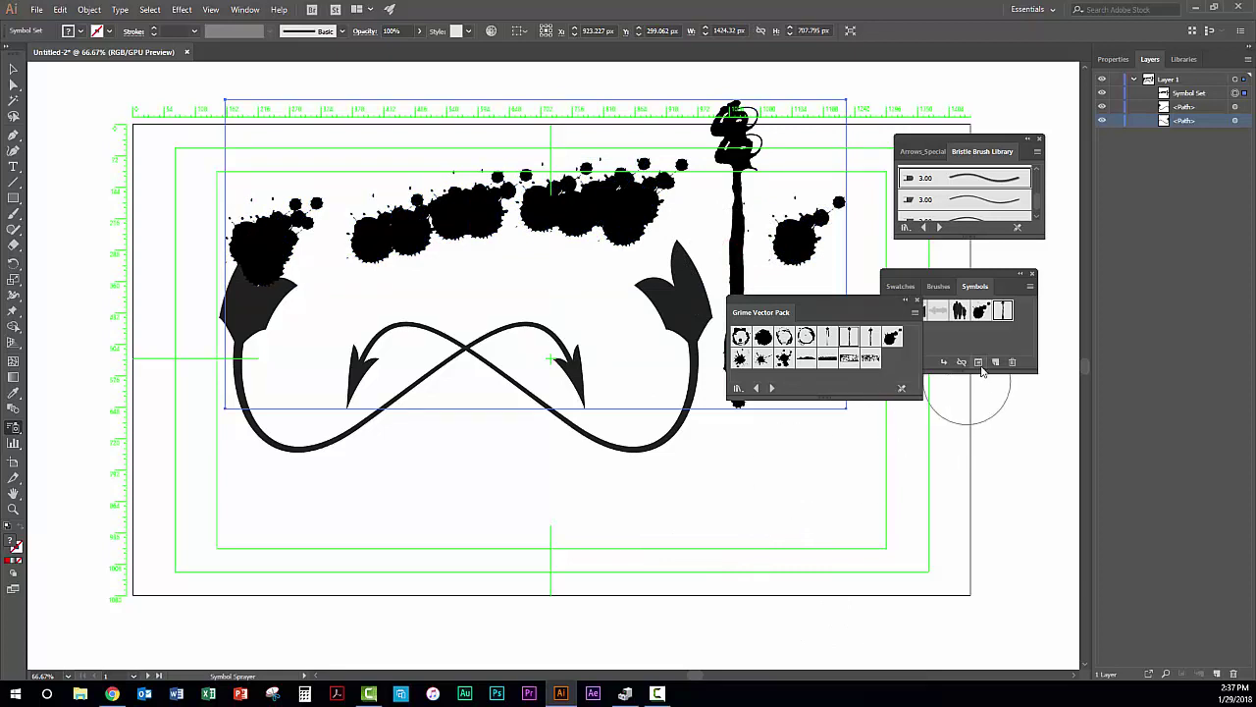
Load the Logo Elements symbol library, look through its symbols, and arrange the symbol panels clear of the artwork
left_click_drag(983, 275, 1027, 247)
left_click(735, 389)
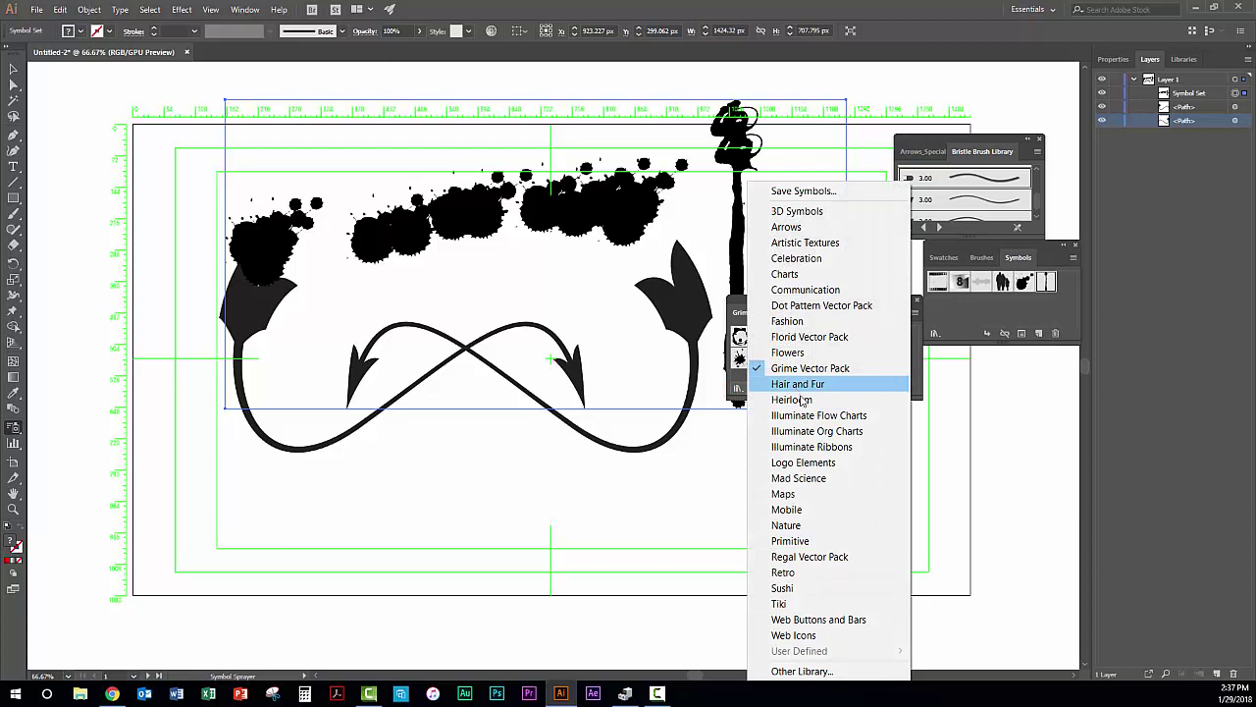
left_click(823, 466)
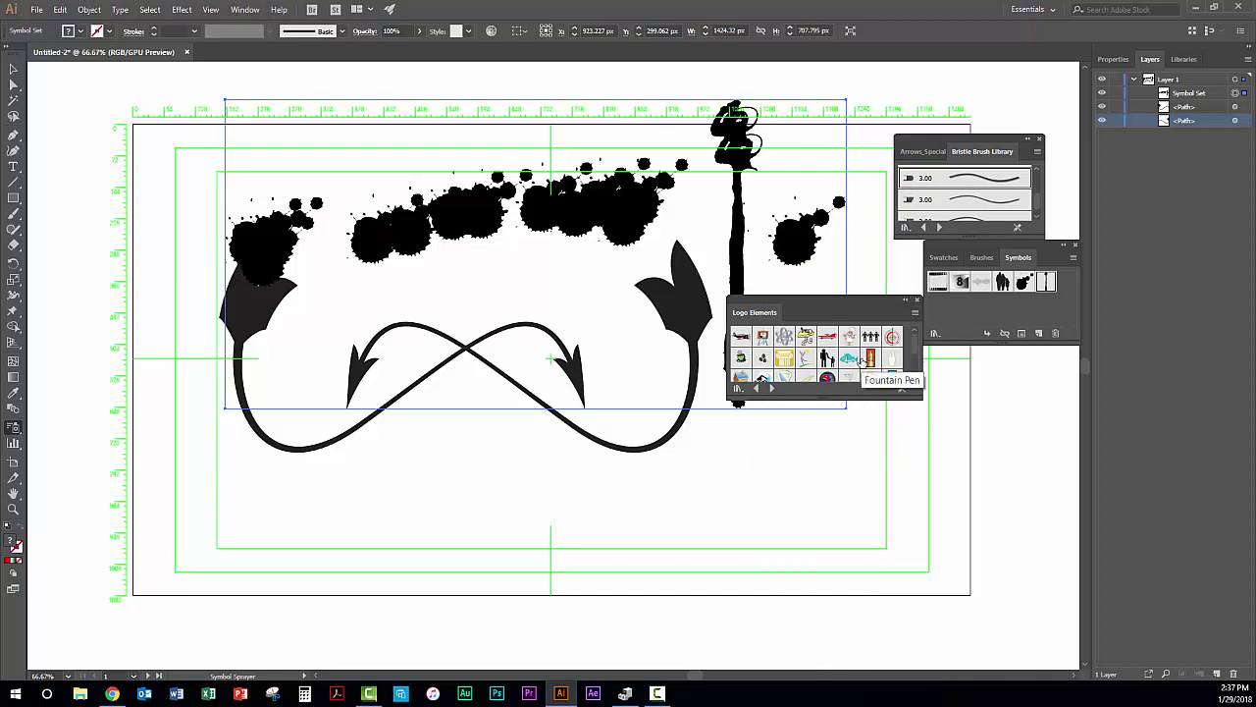
scroll(862, 363, "down", 3)
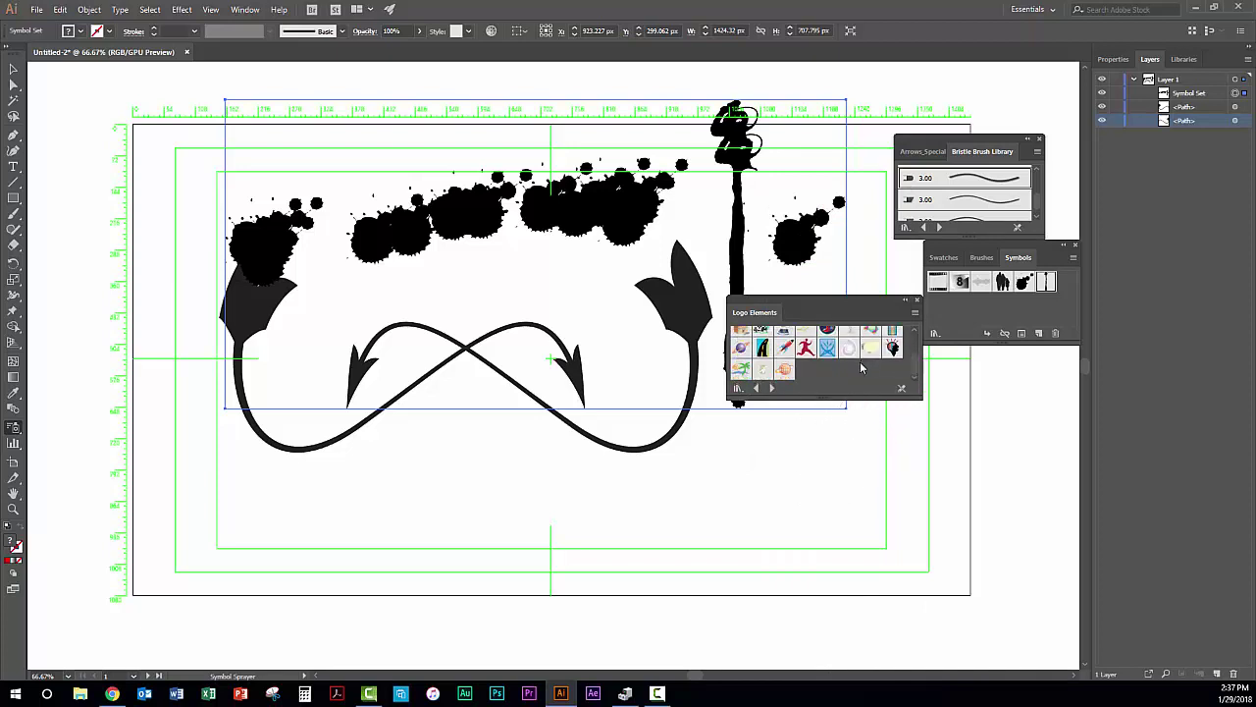
scroll(862, 368, "up", 3)
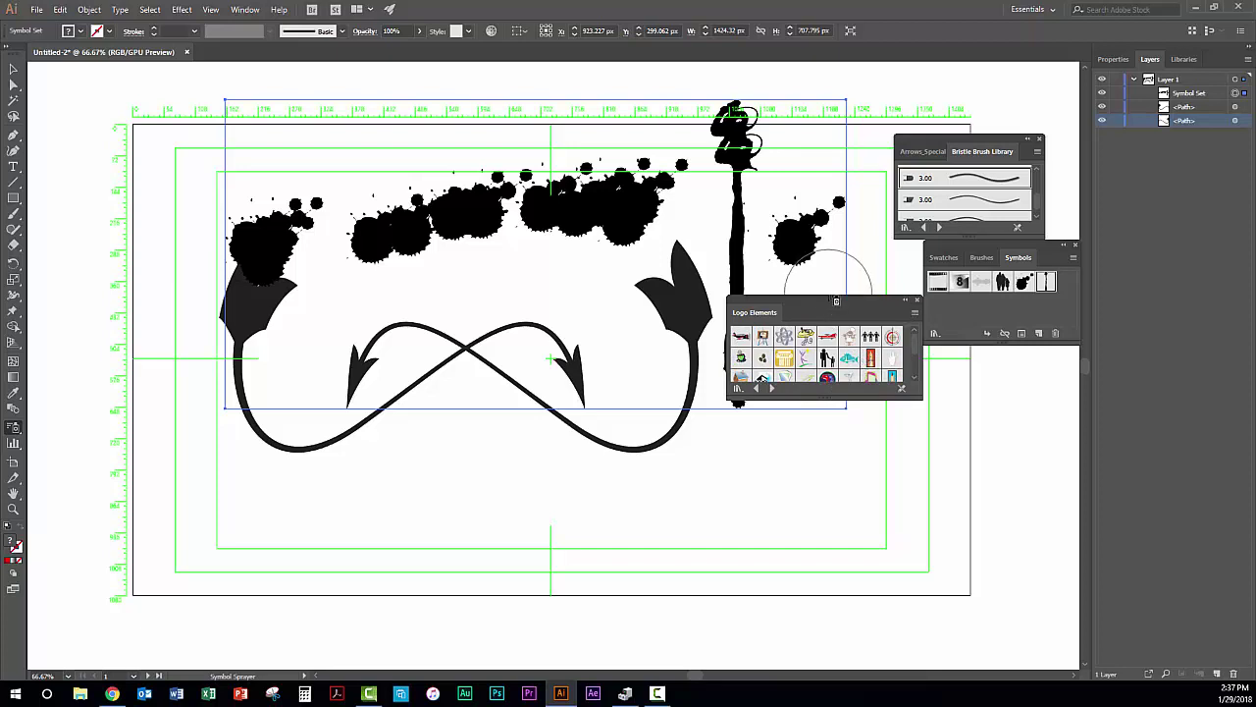
left_click_drag(829, 299, 979, 365)
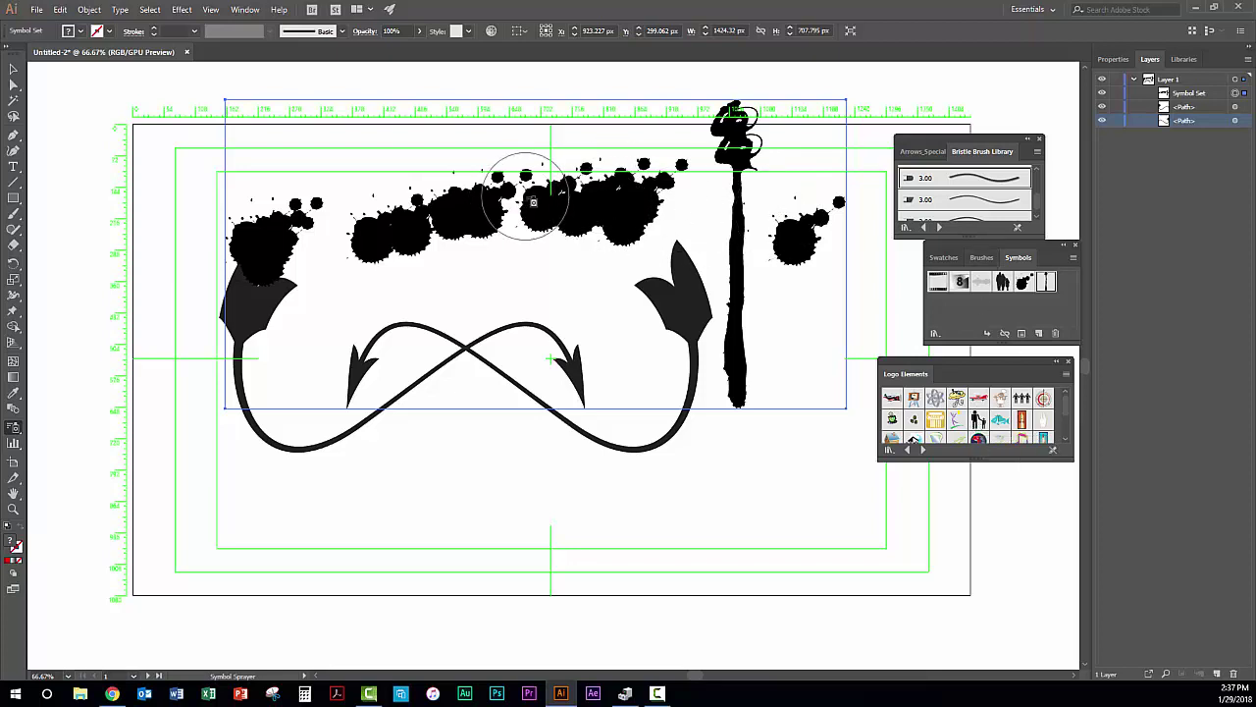
Spray several more long drips over the lower left of the crossed arrows and review the other symbol tools
left_click(14, 428)
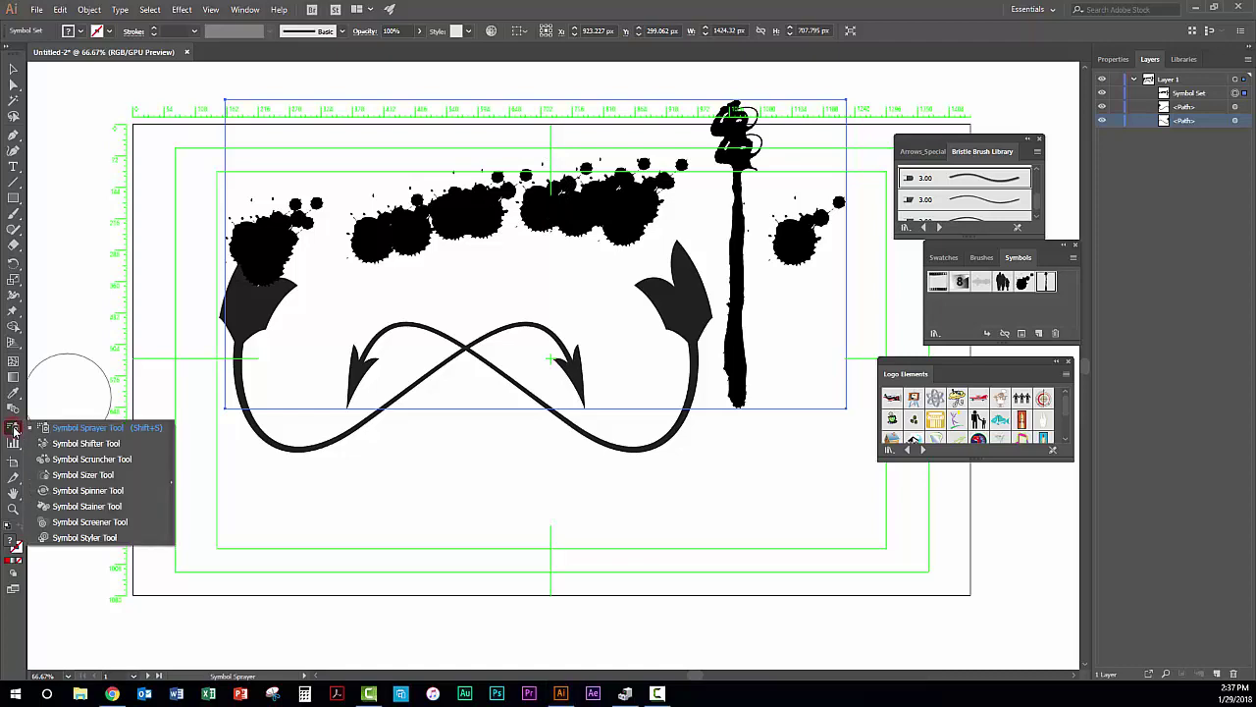
left_click_drag(393, 508, 441, 524)
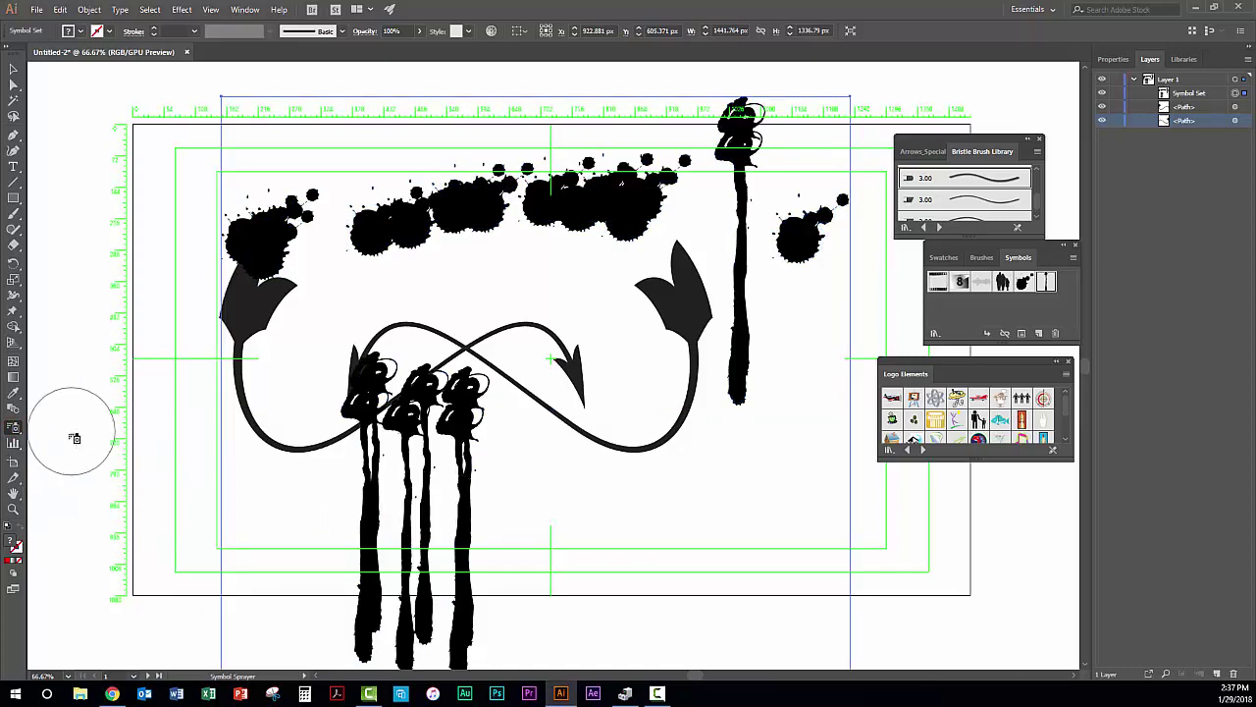
left_click(17, 432)
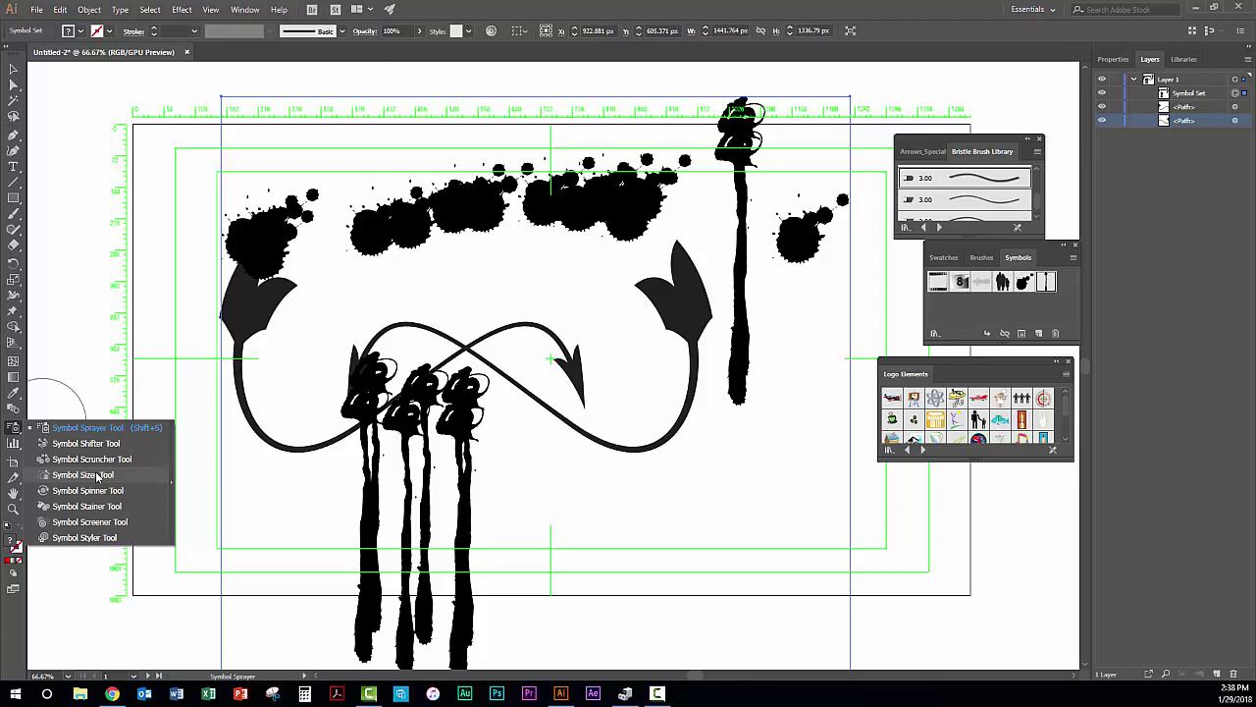
left_click(16, 428)
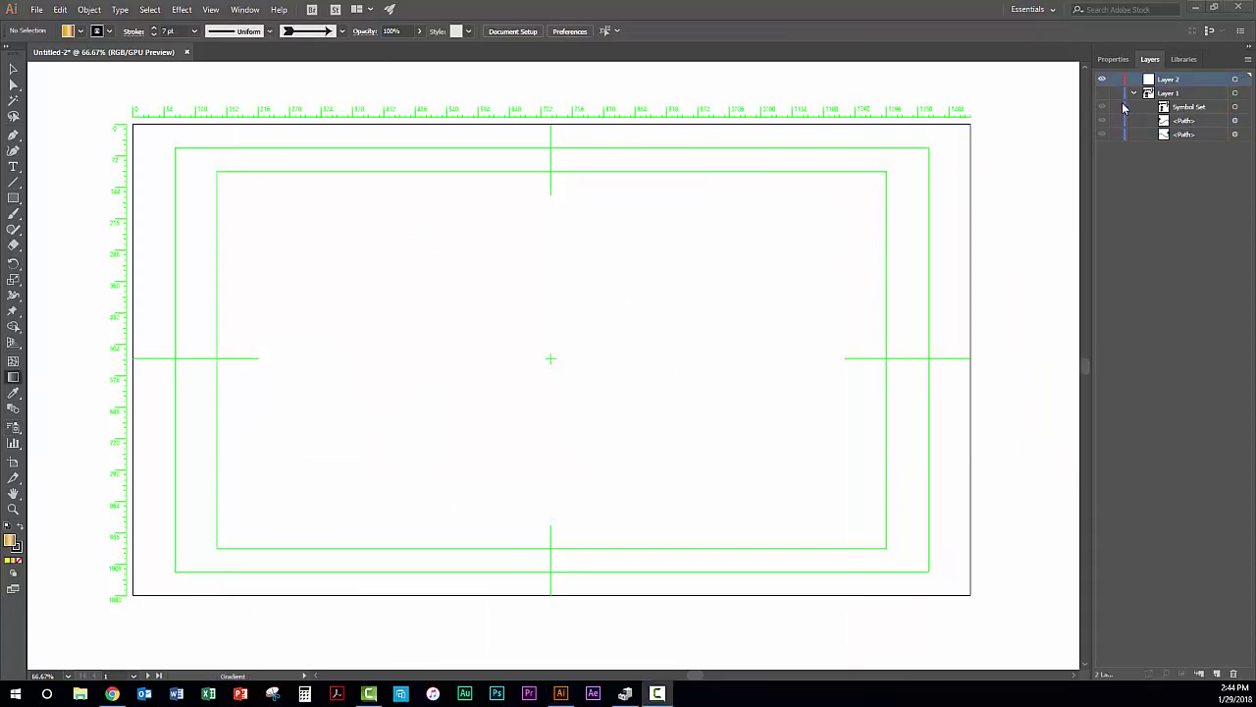
With Layer 2 active, show Layer 1 to check its artwork and hide it again
left_click(1171, 84)
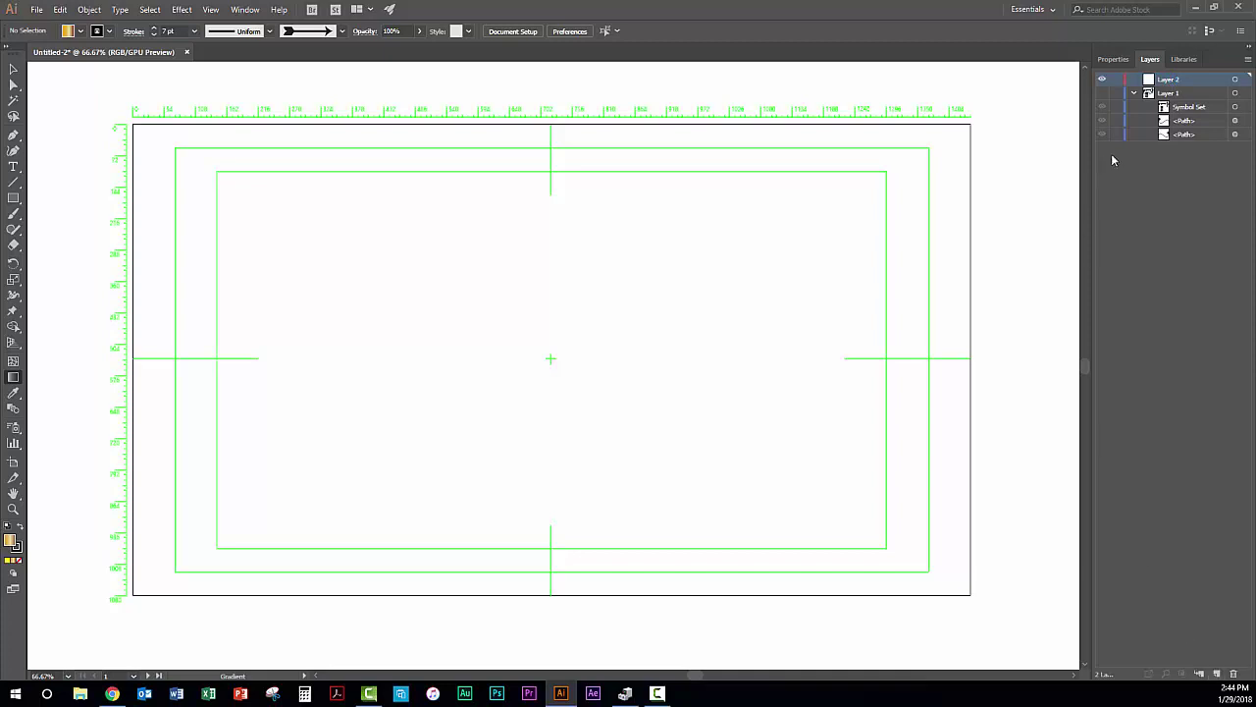
left_click(1100, 95)
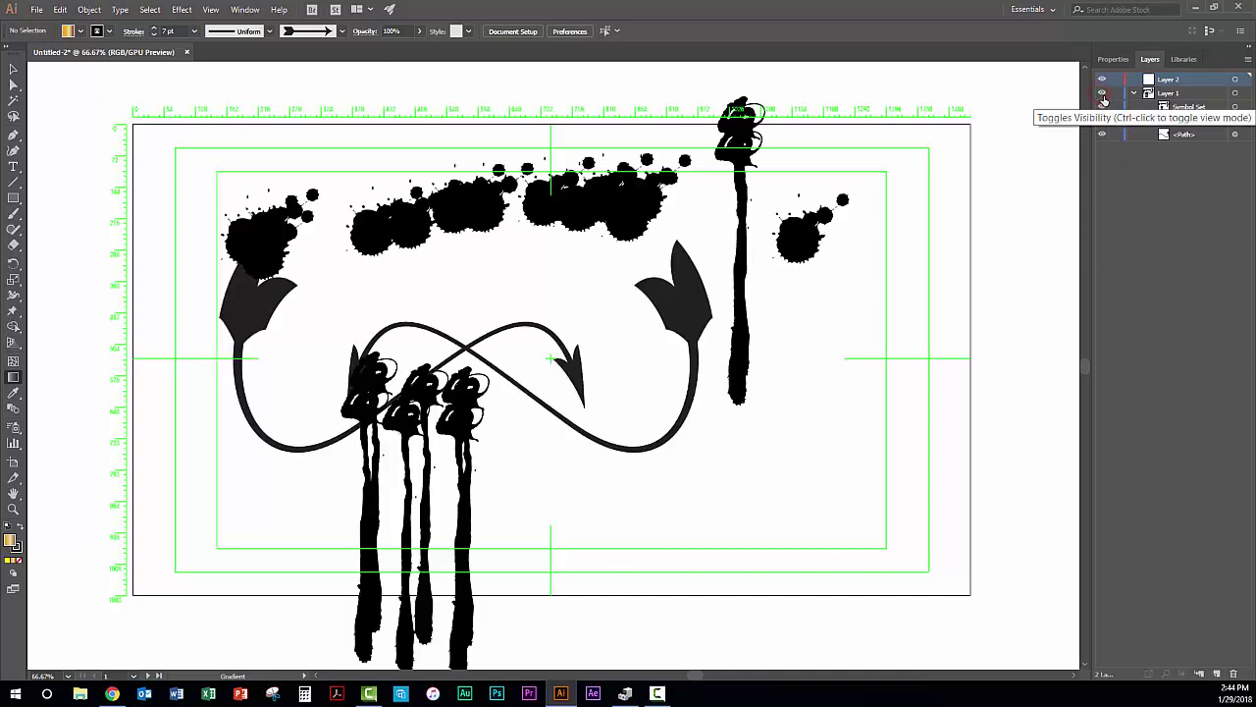
left_click(1102, 95)
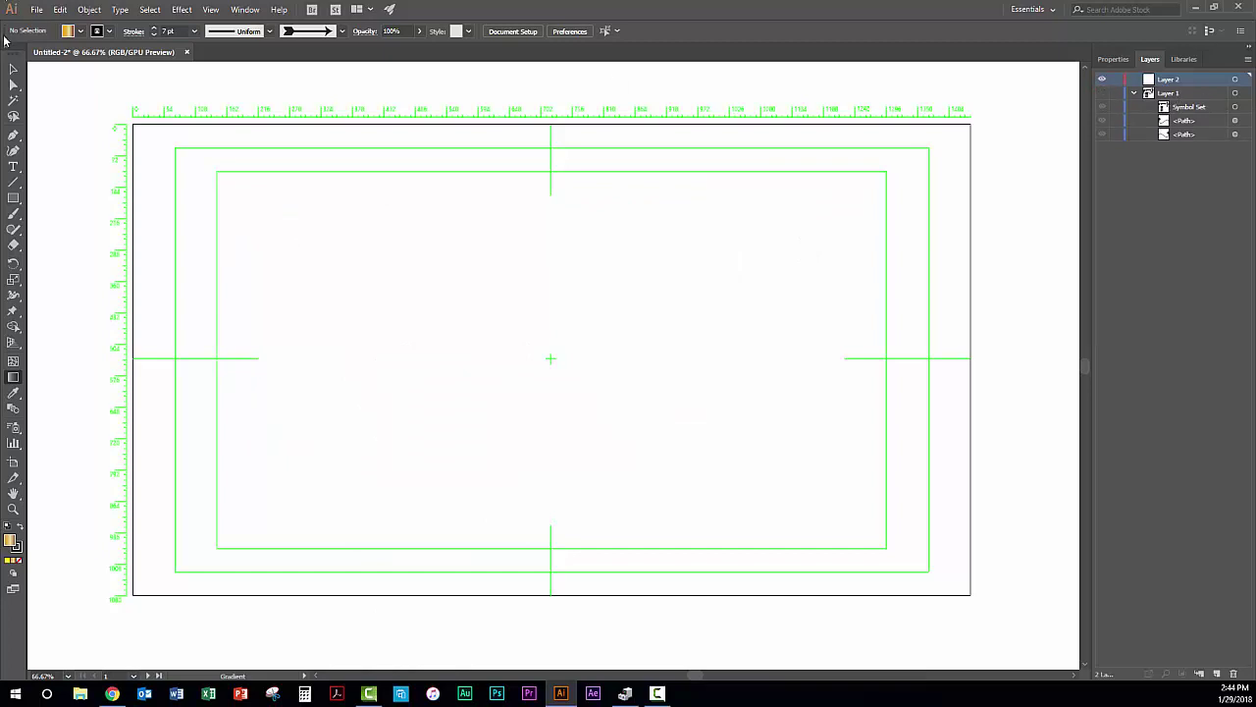
Set the fill to yellow and draw a rectangle about 654 × 471 px near the artboard's centre on Layer 2
left_click(82, 32)
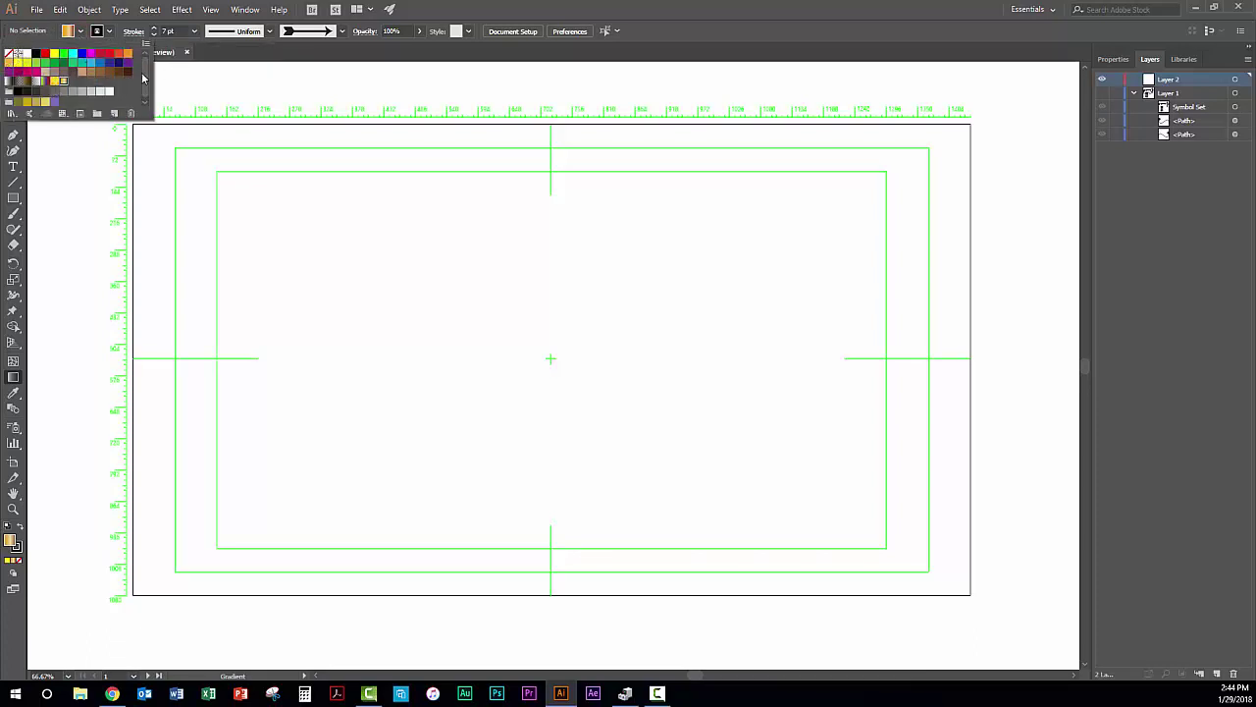
left_click(55, 55)
left_click(13, 198)
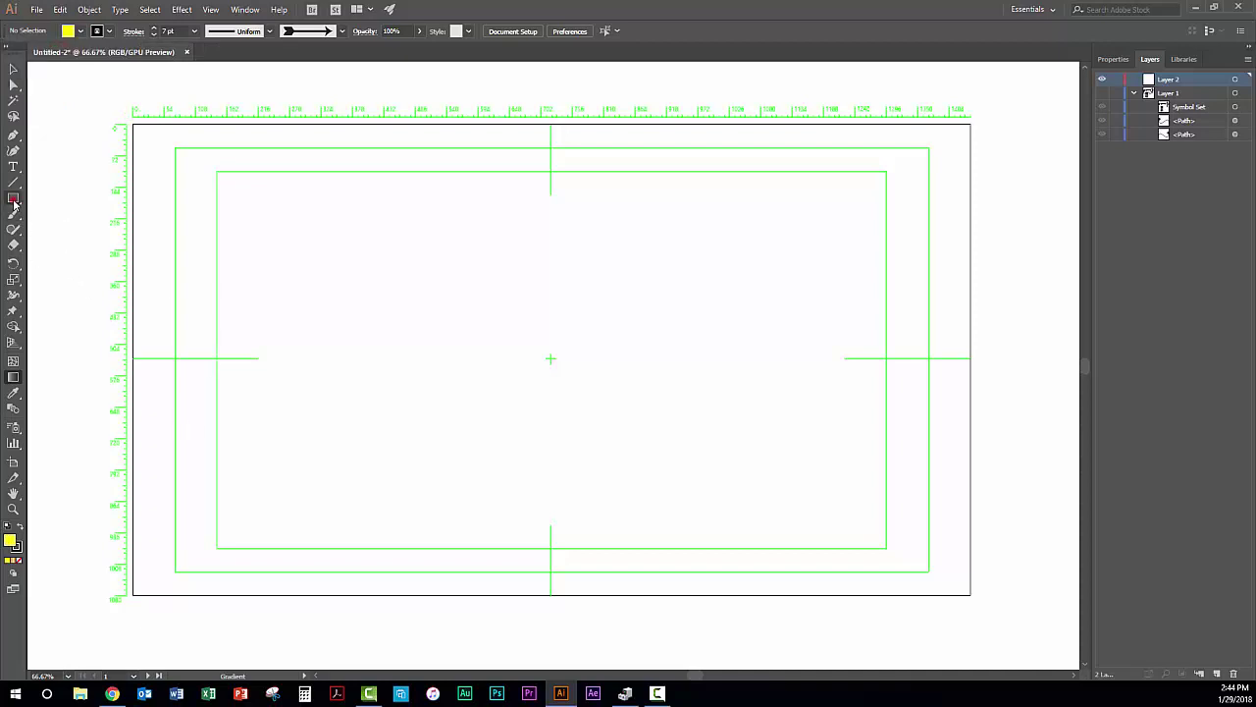
left_click_drag(386, 247, 578, 423)
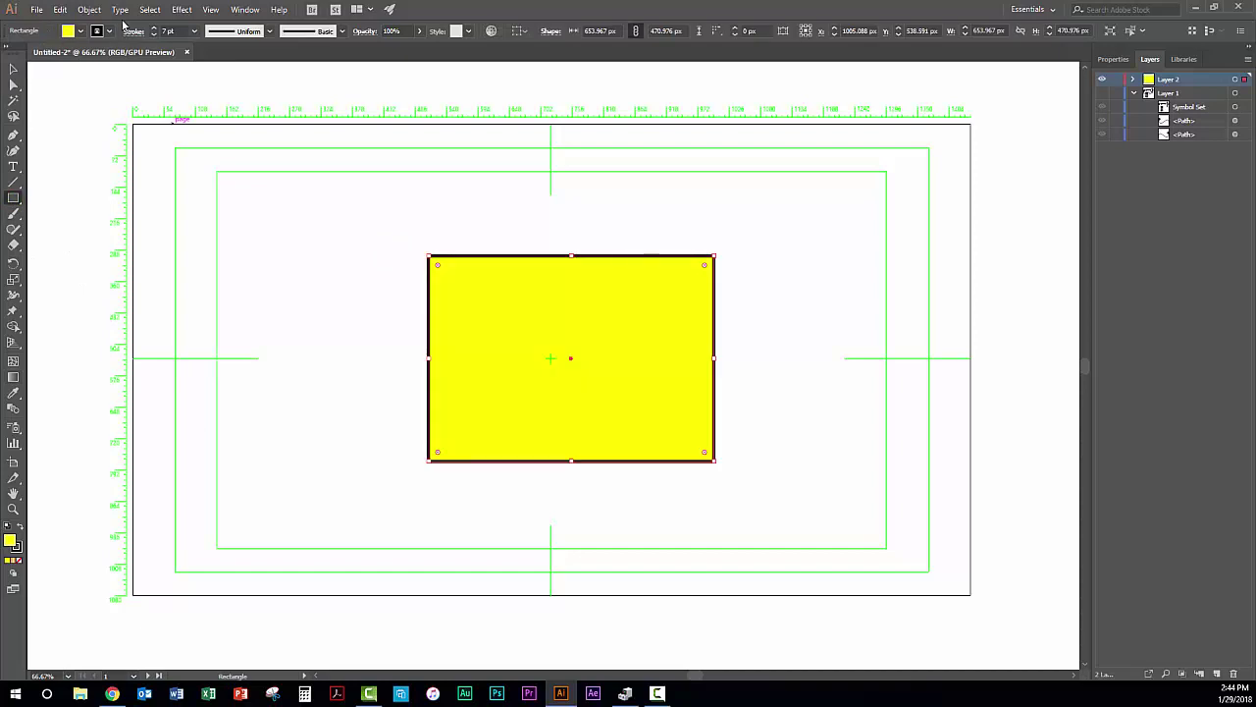
Apply the gold-to-brown linear gradient to the rectangle's fill with the Gradient tool
left_click(14, 379)
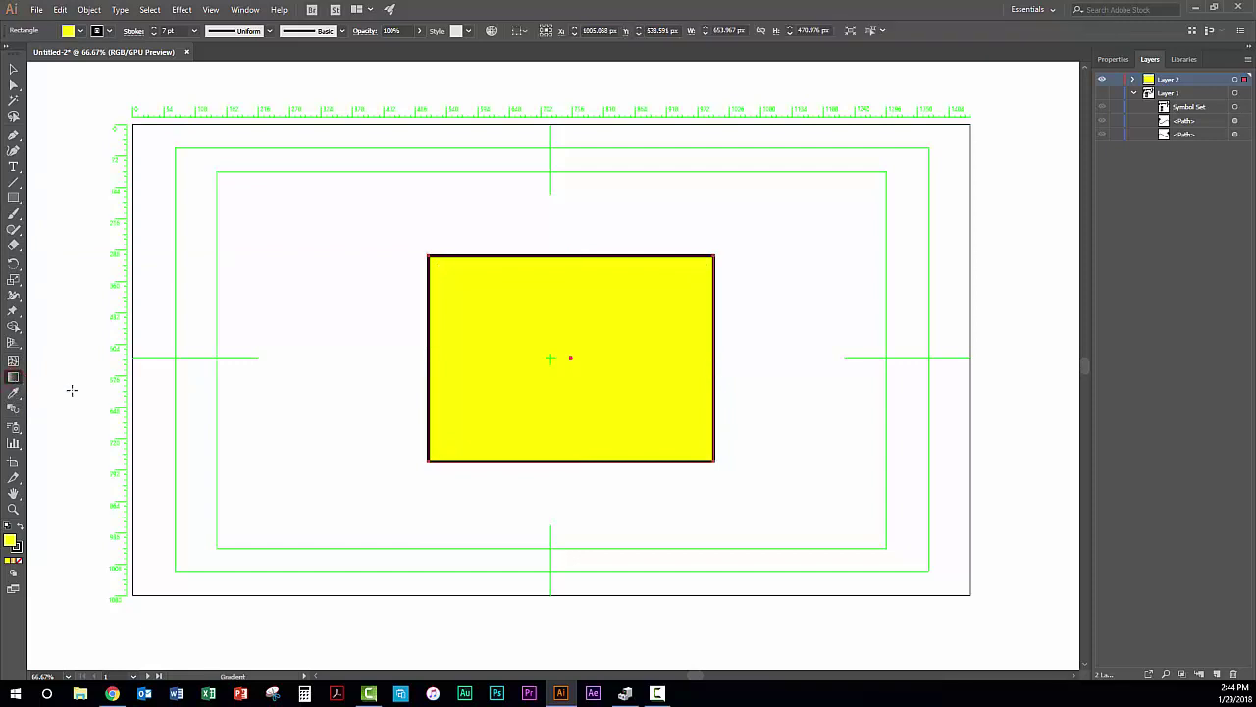
left_click(483, 357)
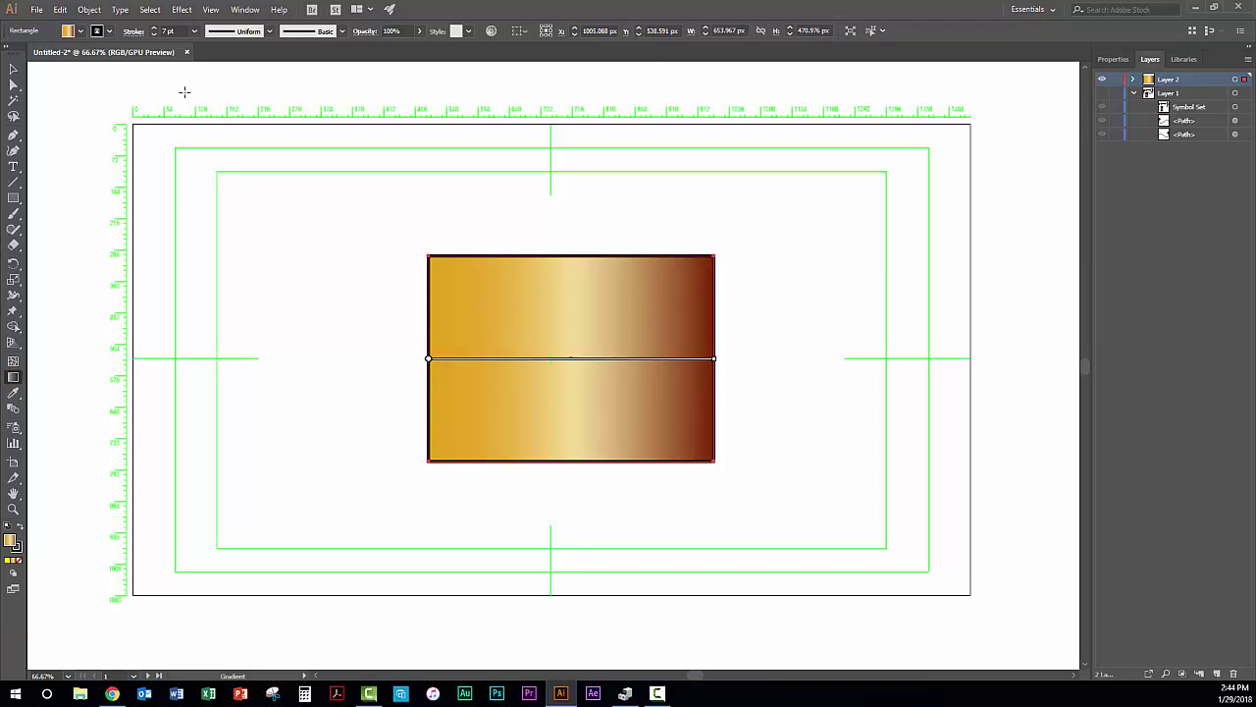
Load the Gems and Jewels gradient library and try its green and teal-blue linear gradients on the rectangle's fill
left_click(82, 31)
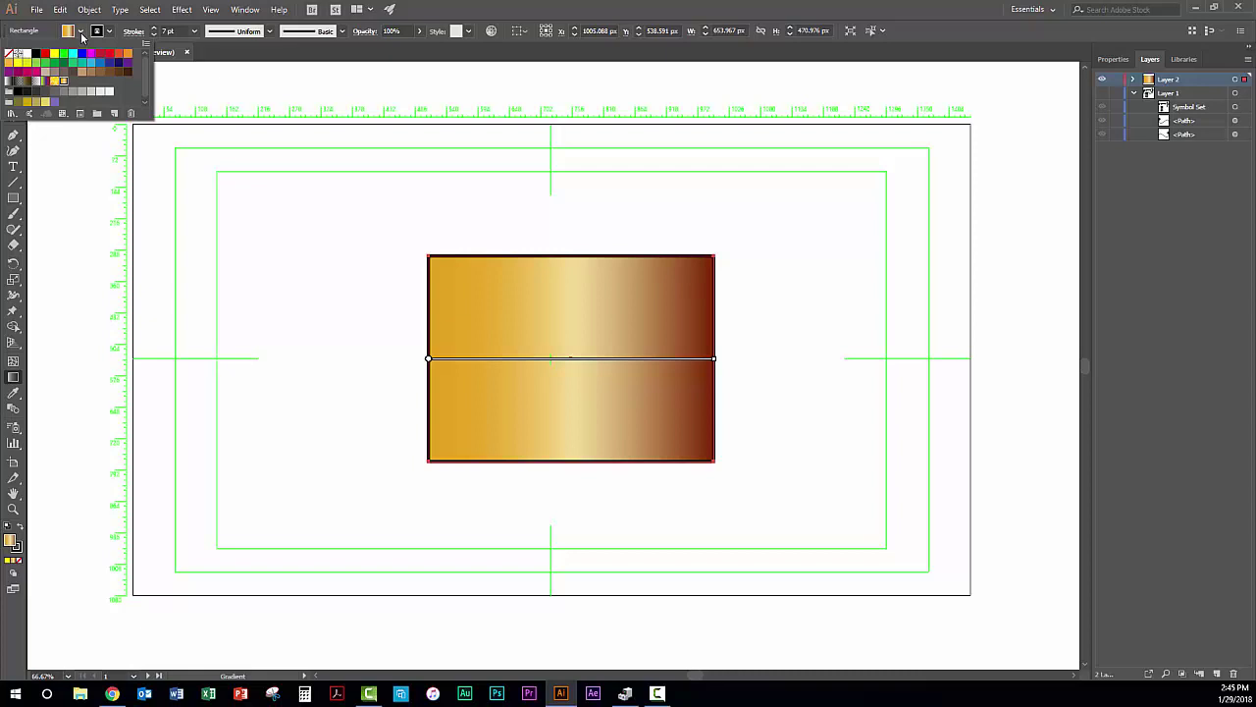
left_click(13, 114)
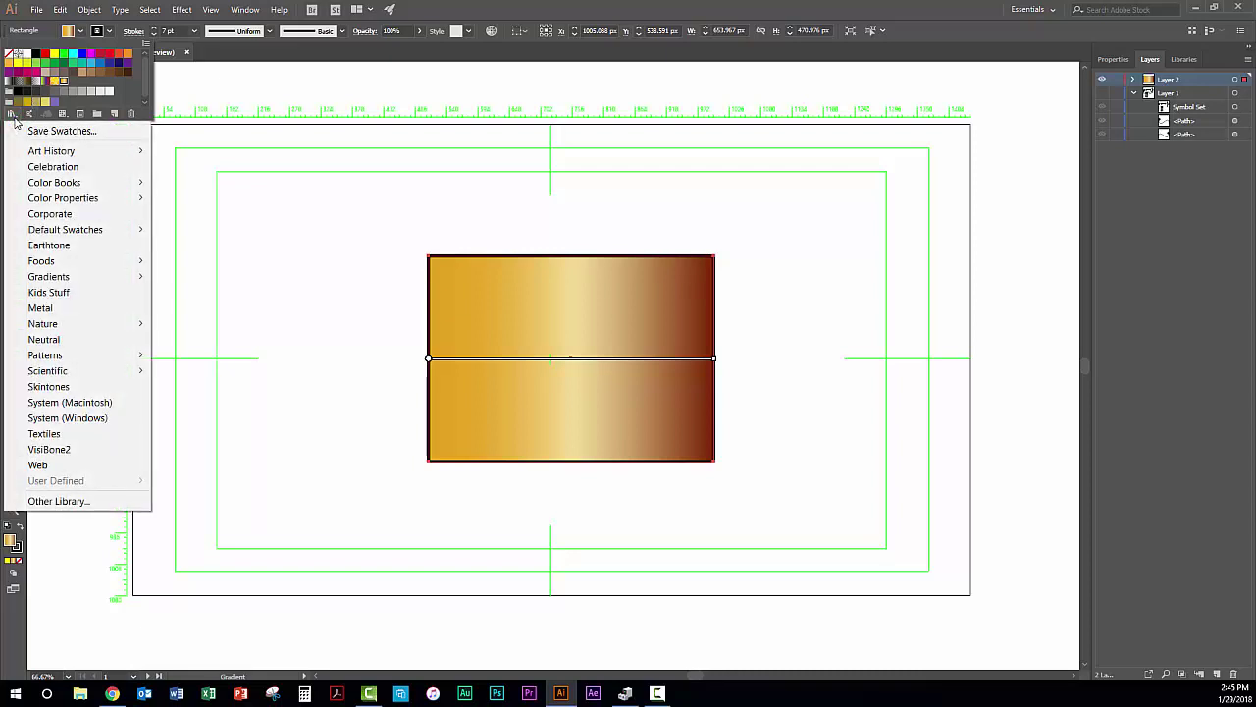
mouse_move(64, 283)
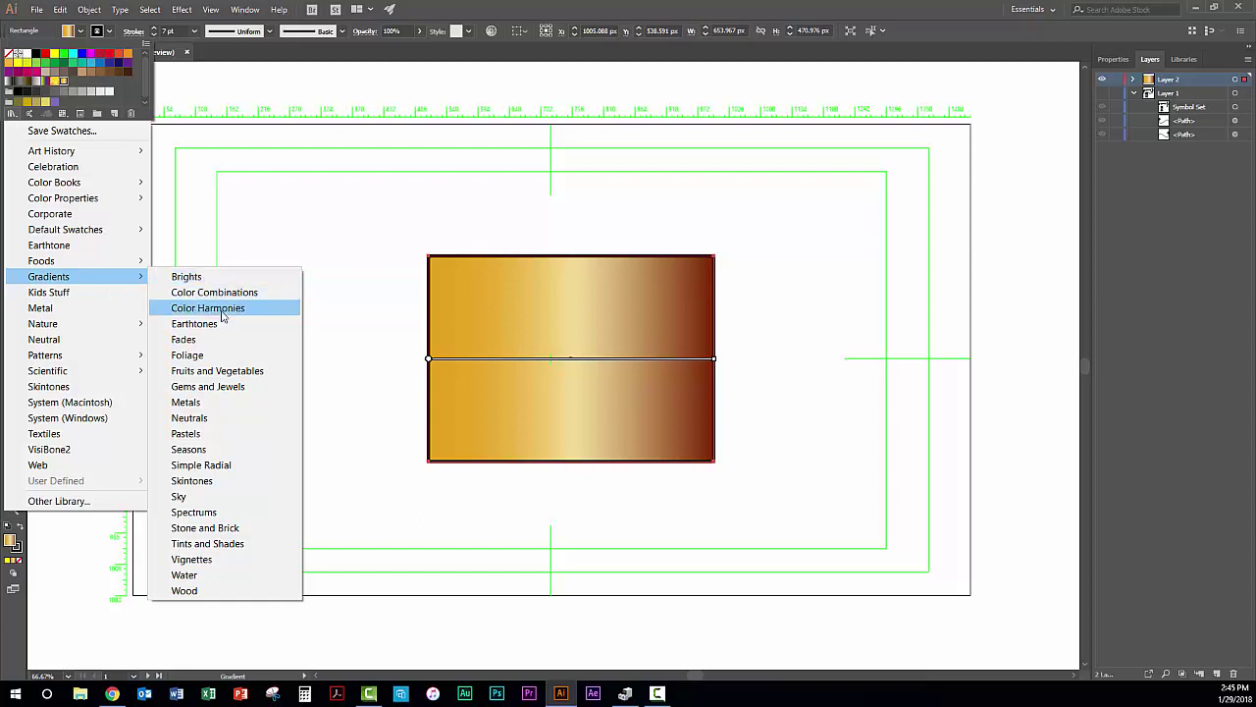
left_click(243, 388)
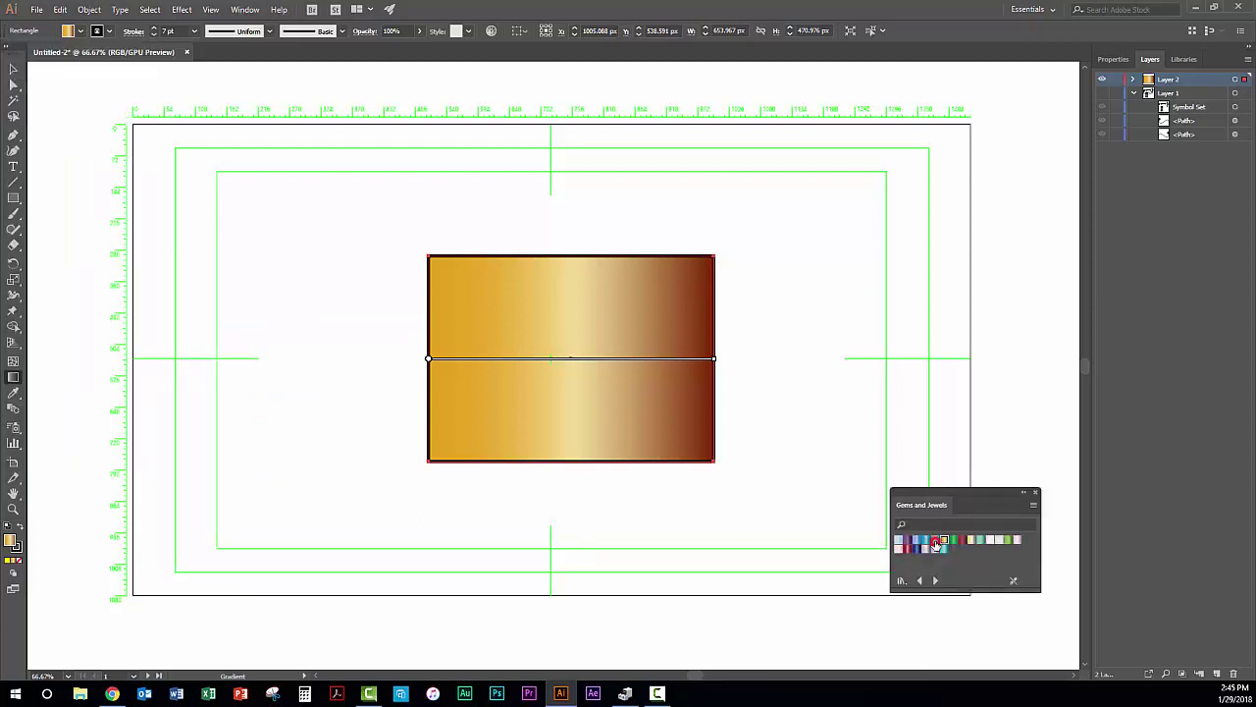
left_click(936, 542)
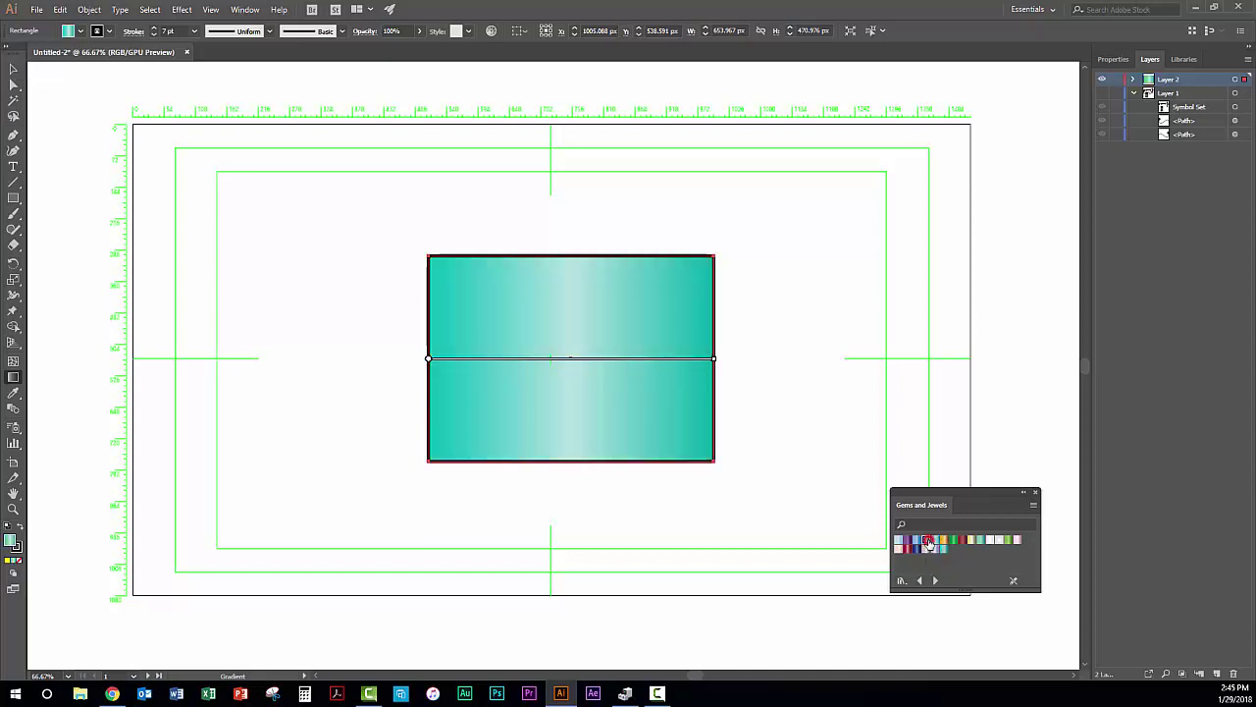
left_click(926, 541)
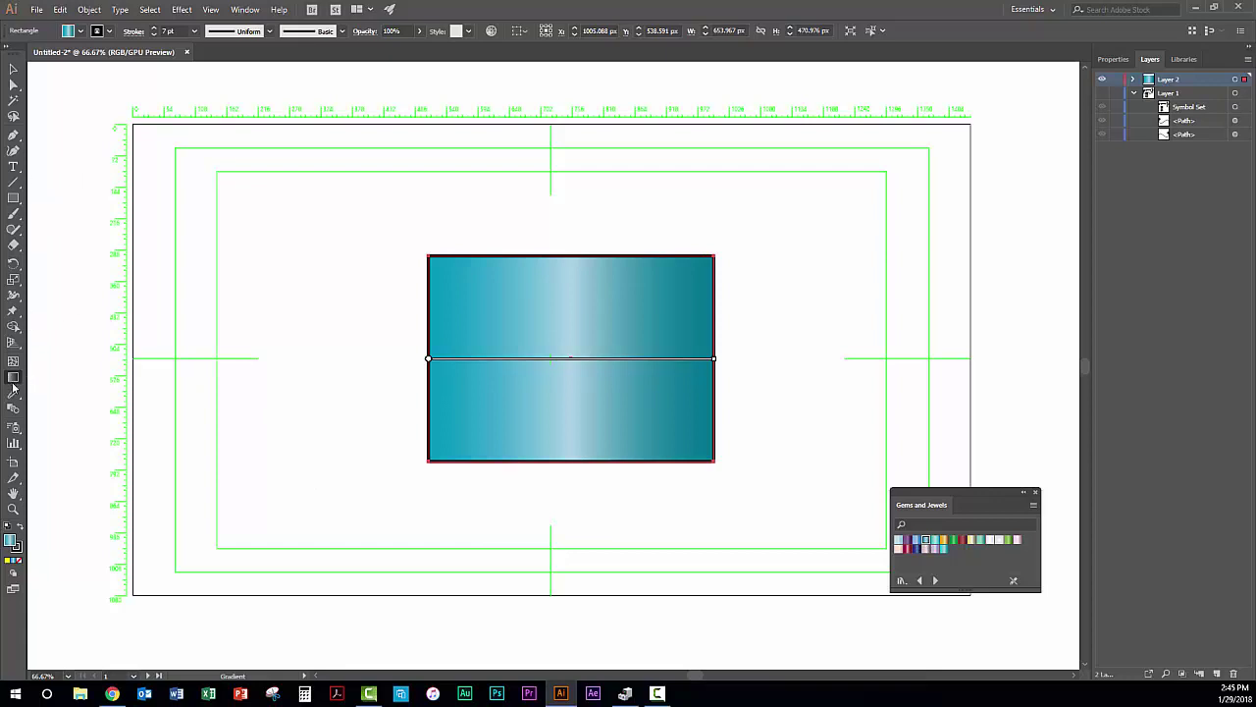
Load the Metals gradient library, try Steel Radial on the rectangle, and replace it with a silver-grey linear gradient
left_click(80, 31)
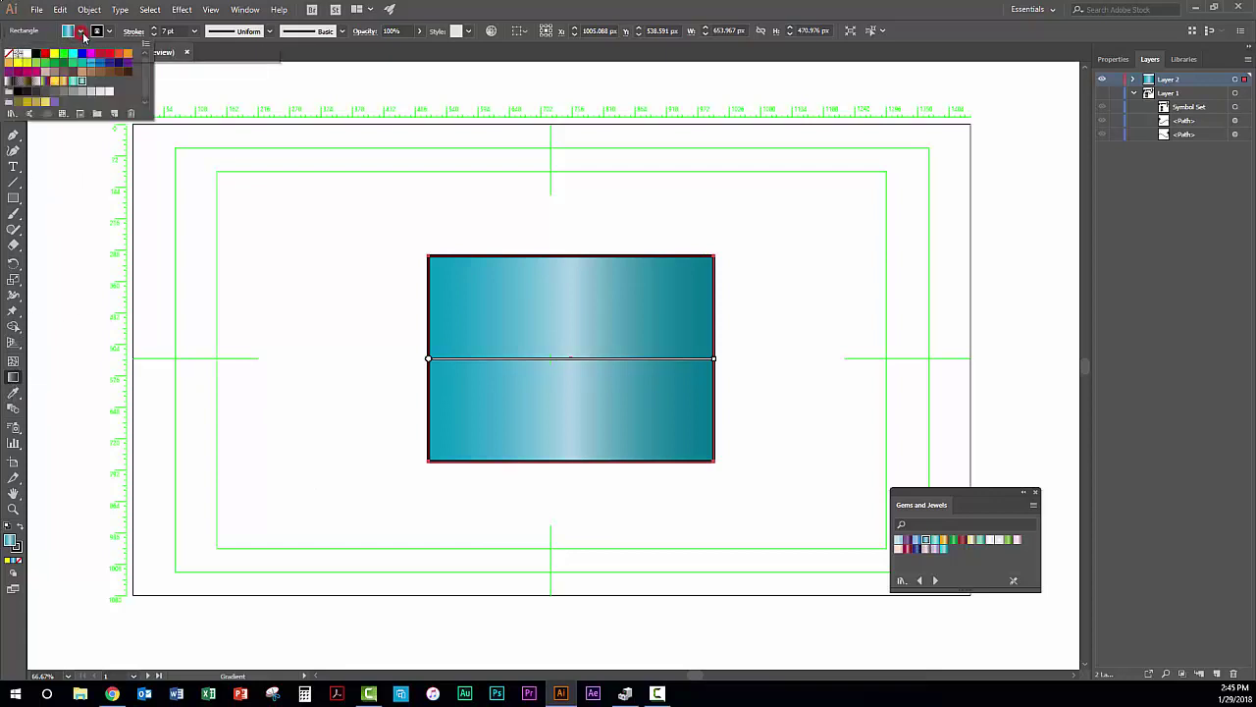
left_click(12, 115)
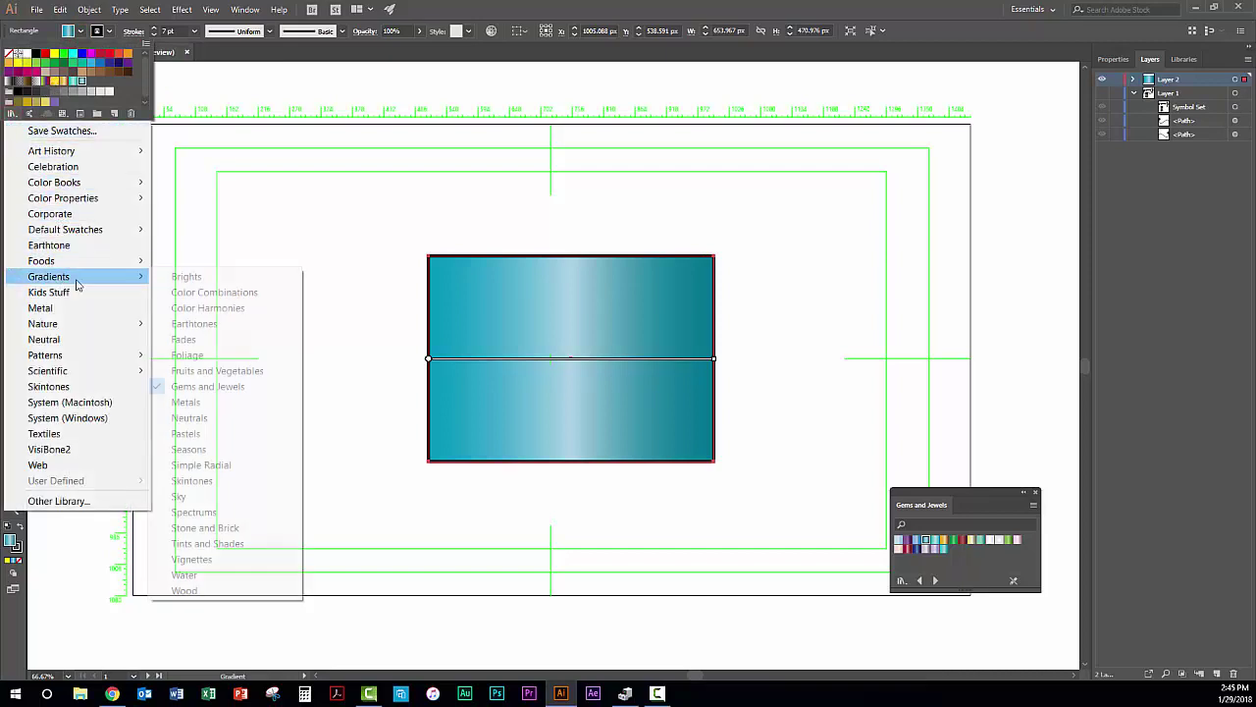
left_click(231, 402)
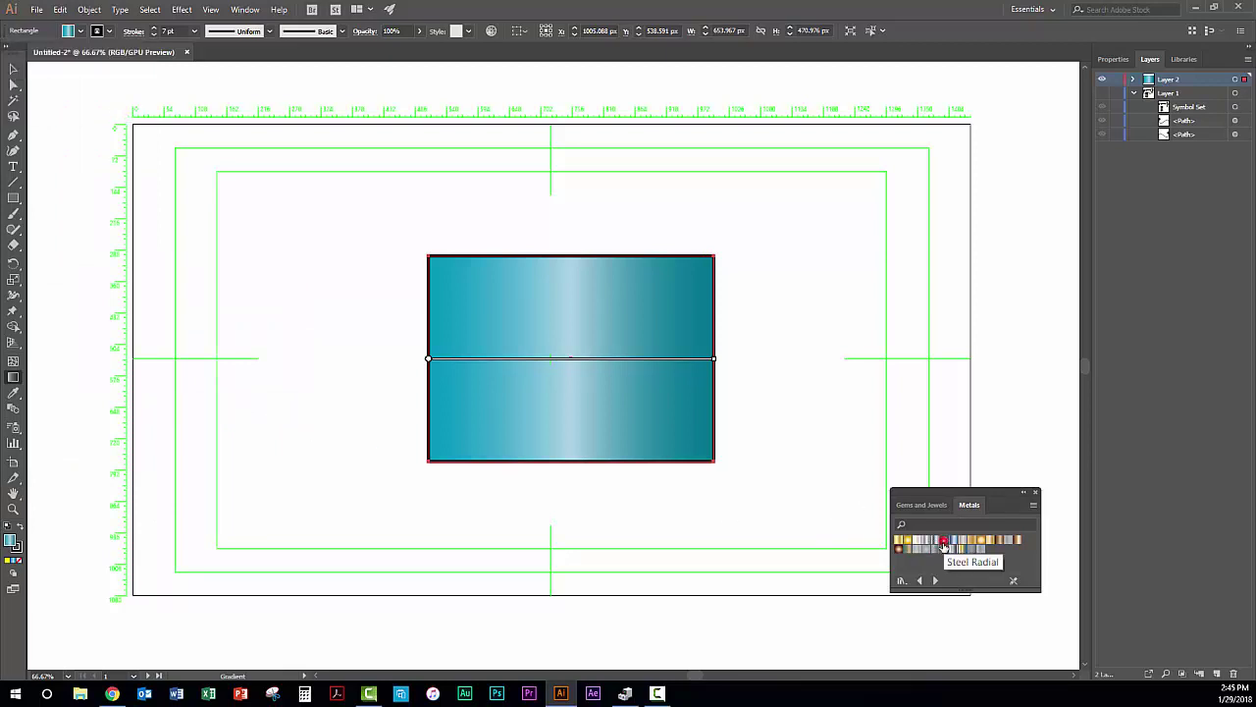
left_click(944, 541)
left_click_drag(687, 358, 618, 358)
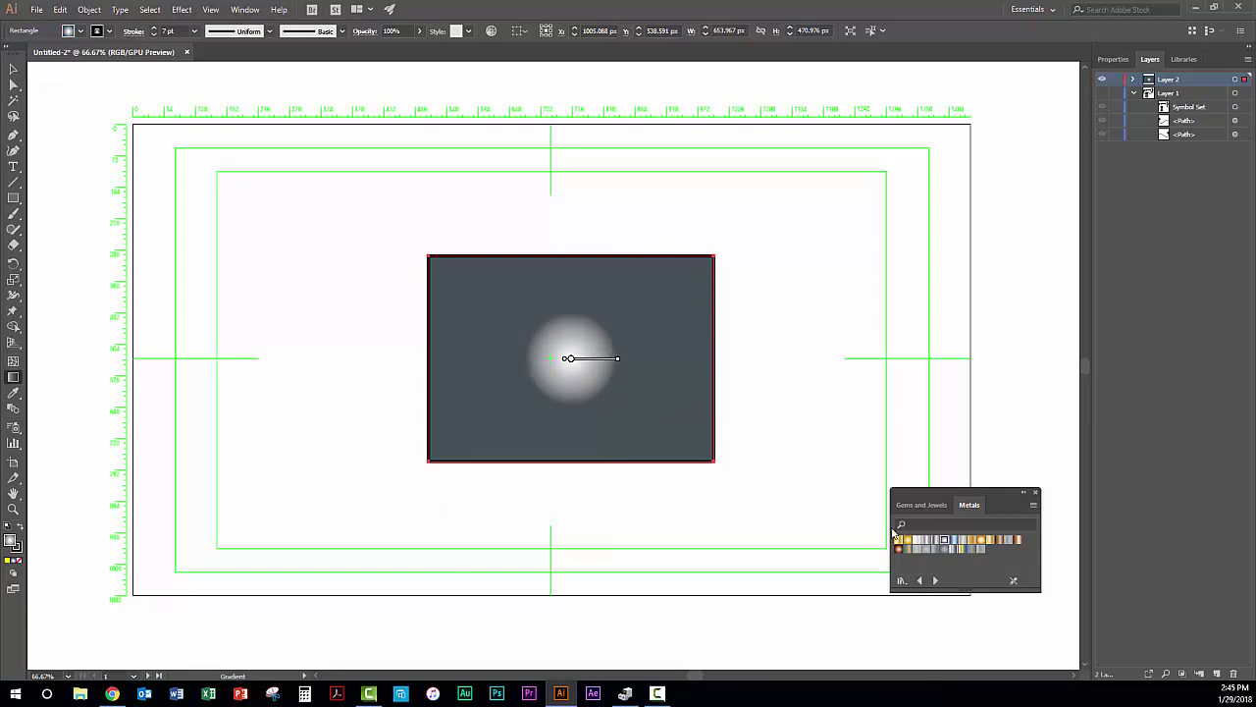
left_click(924, 540)
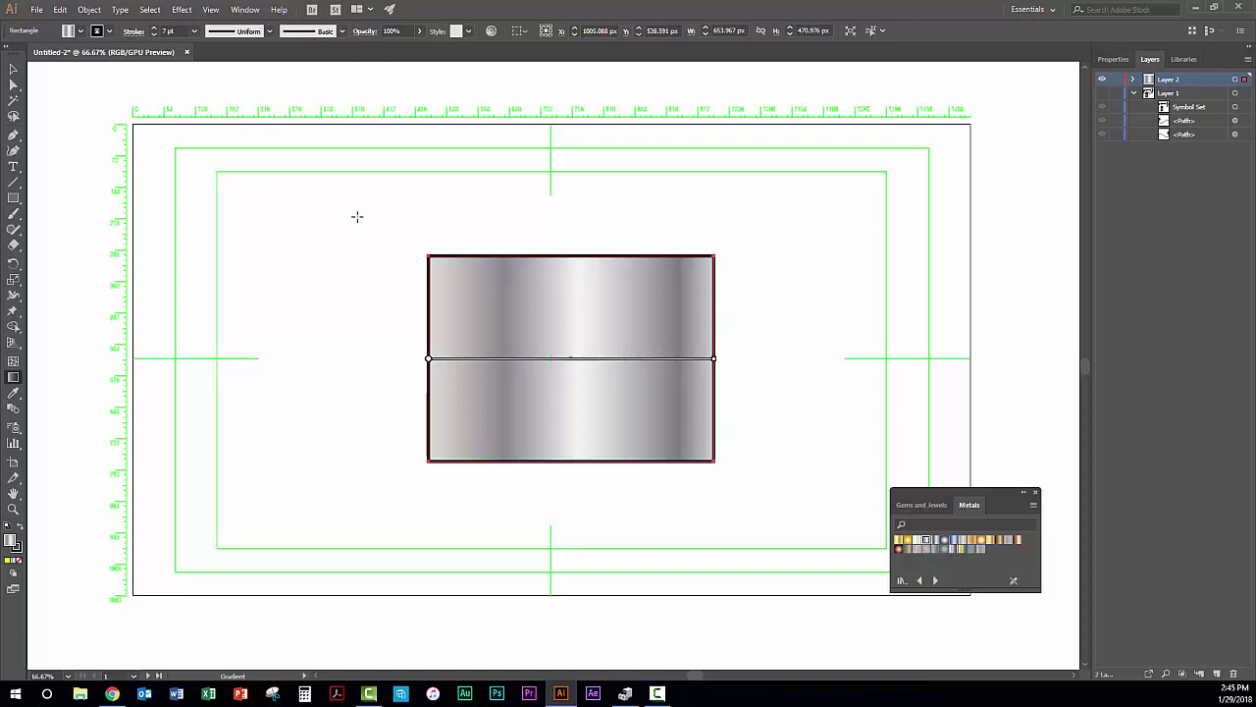
Draw a tall, narrow rectangle about 60 × 966 px near the artboard's left edge, set its stroke to 0 pt and deselect it
key("m")
left_click_drag(224, 154, 249, 573)
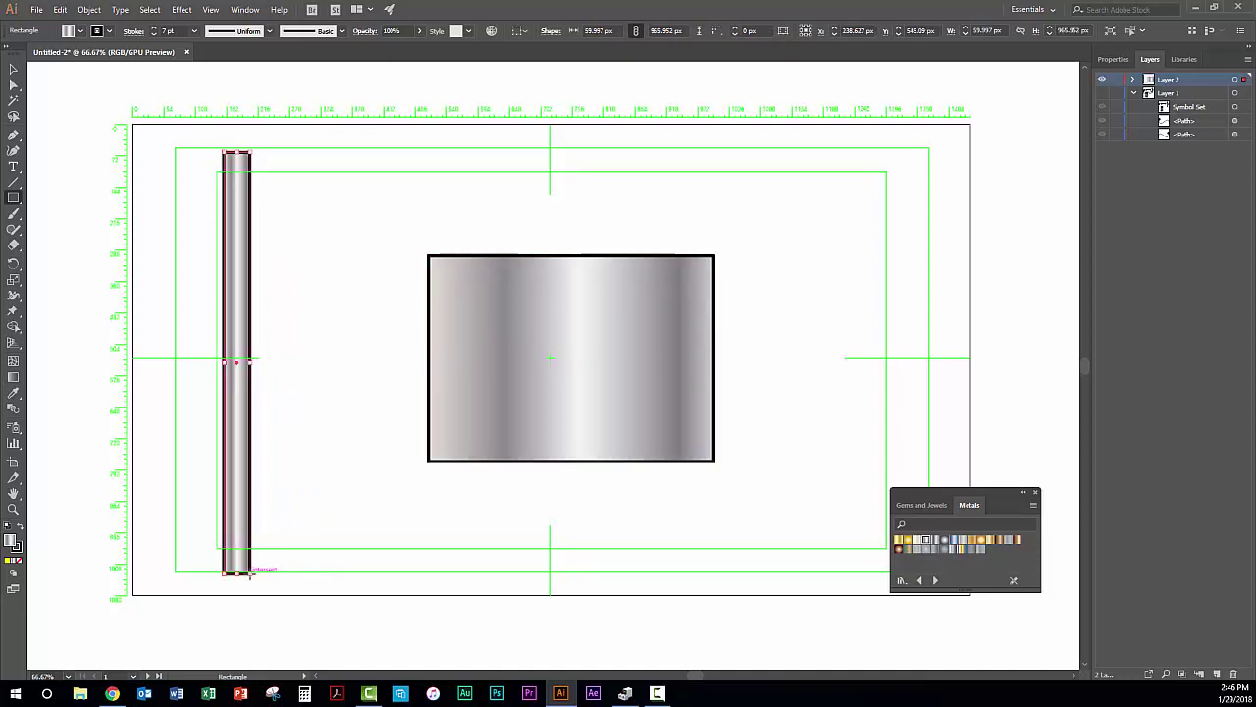
left_click(153, 35)
left_click(153, 35)
left_click(153, 36)
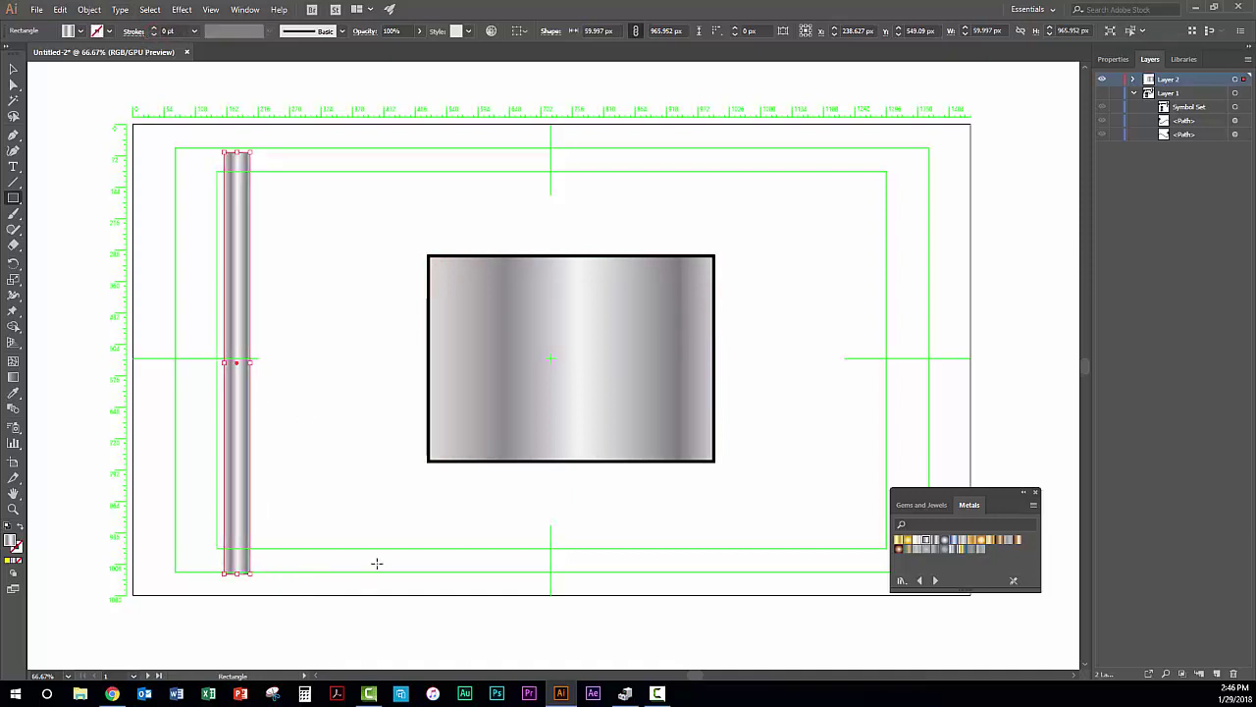
left_click(12, 68)
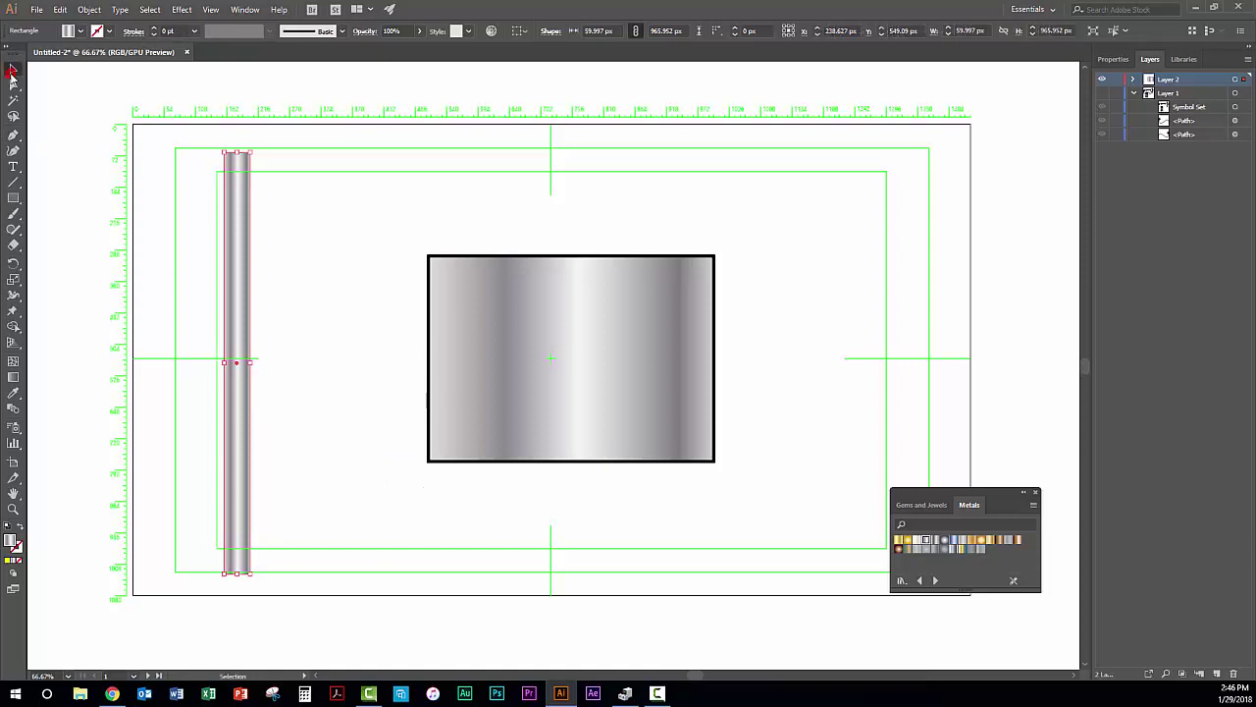
left_click(354, 195)
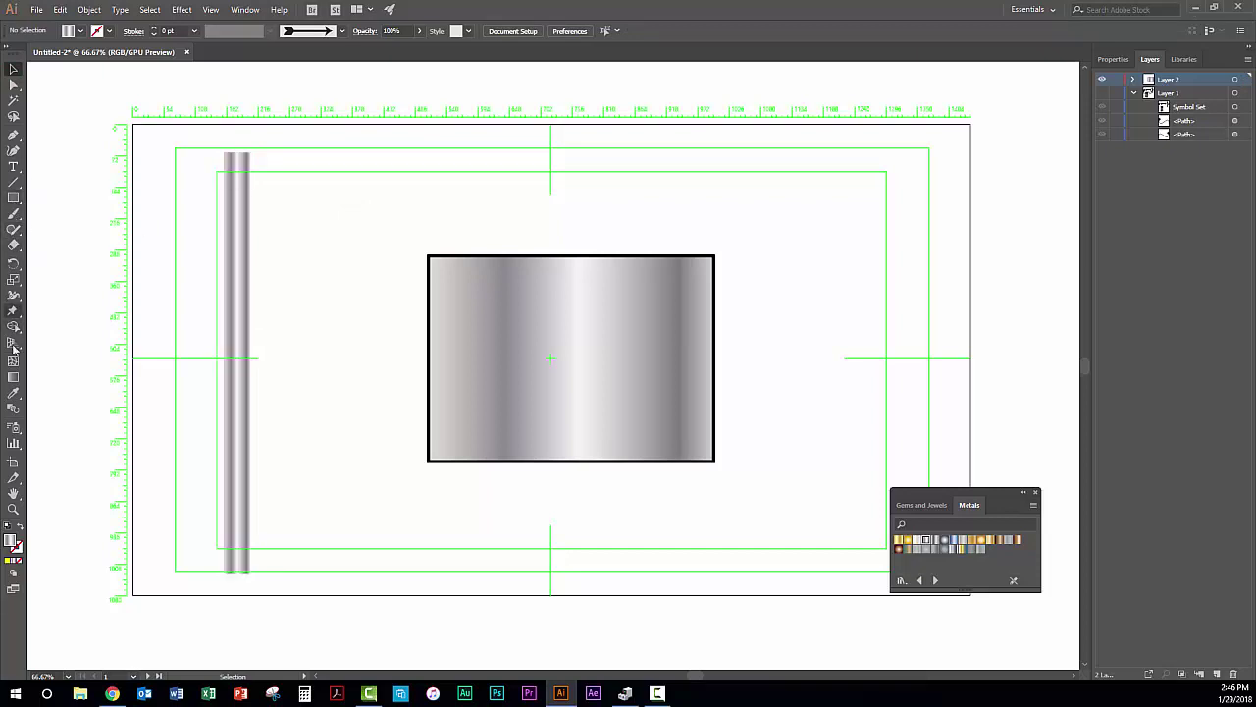
With the Gradient tool, shift, angle and shorten the central rectangle's gradient into a diagonal band, adjust its colour stops and deselect it
left_click(14, 378)
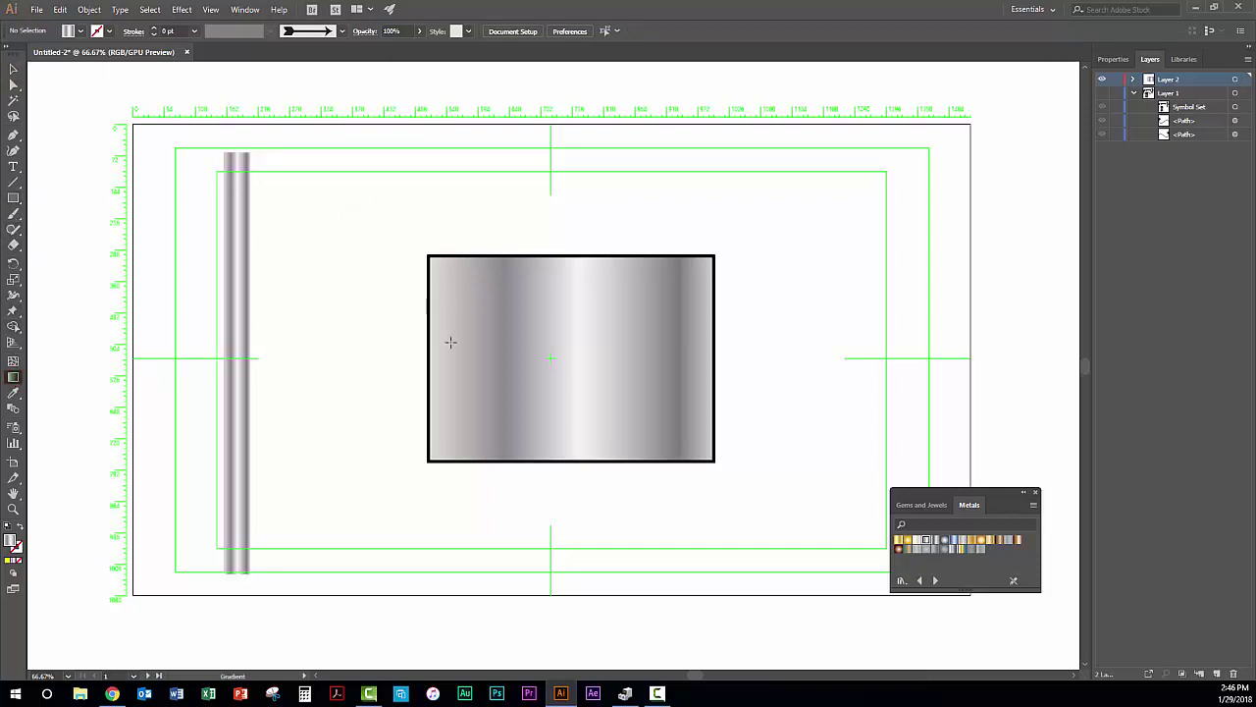
left_click(505, 335)
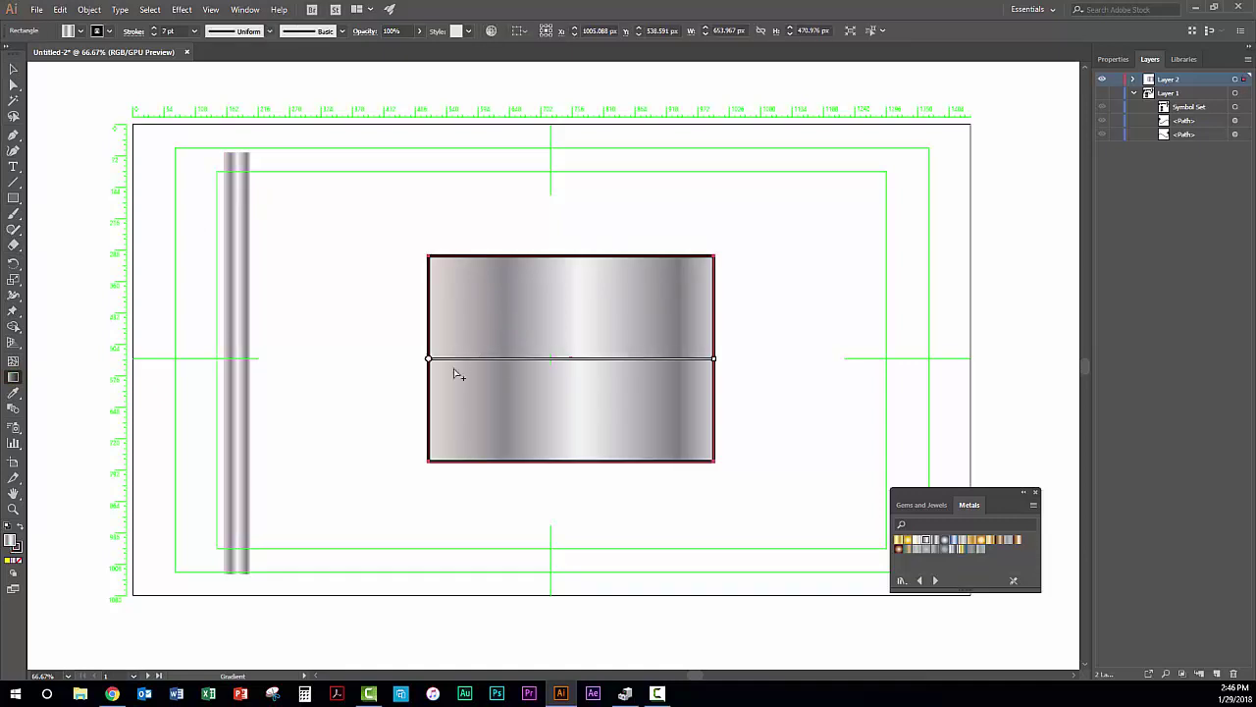
mouse_move(427, 364)
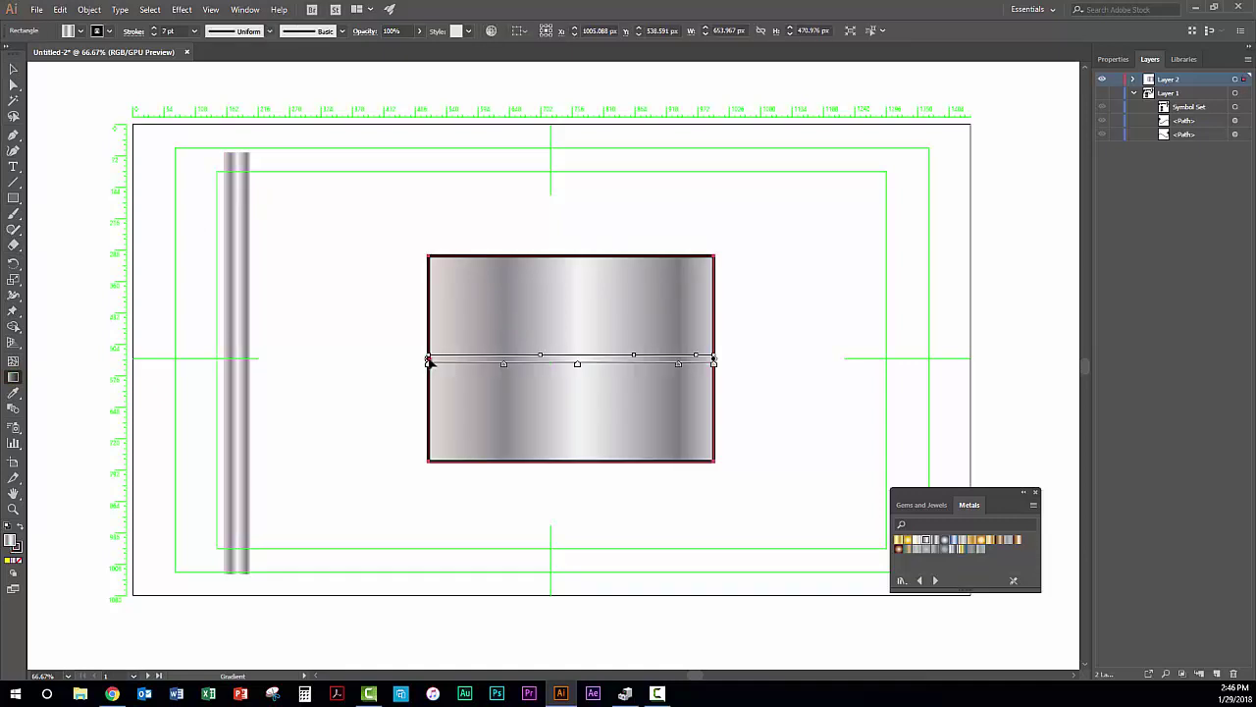
mouse_move(427, 363)
left_mouse_down()
mouse_move(494, 300)
mouse_move(492, 358)
left_mouse_up()
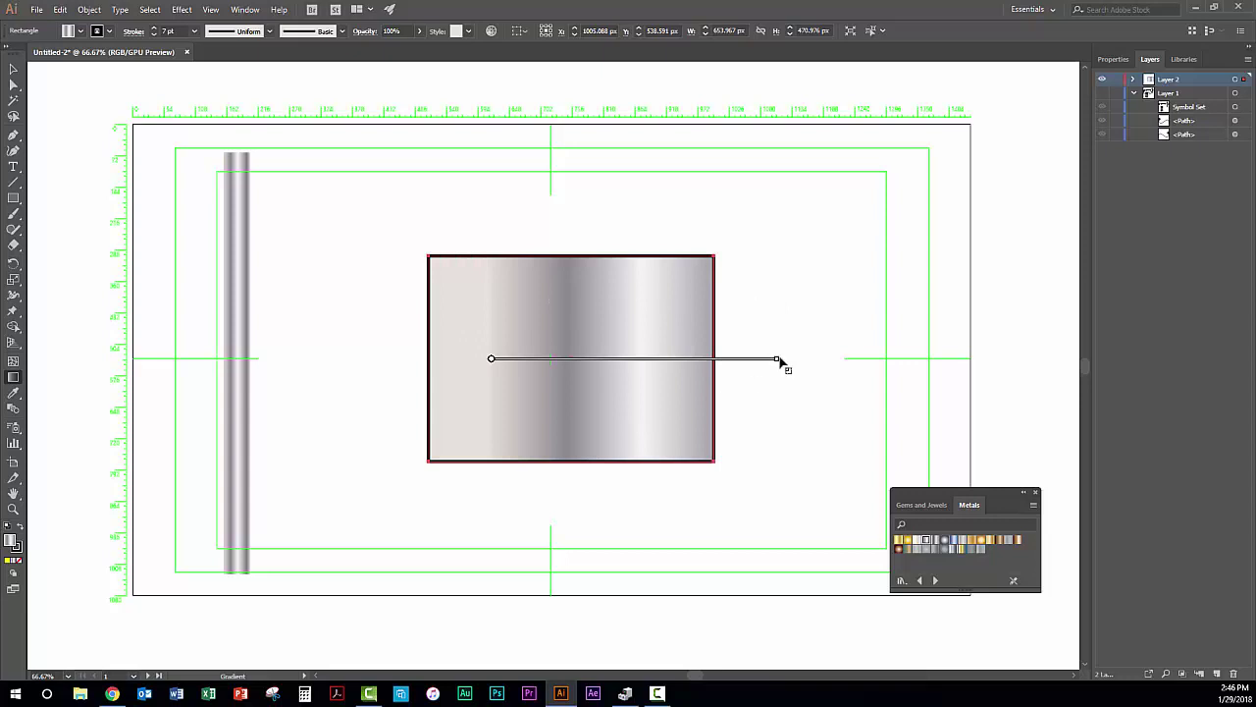
mouse_move(782, 359)
left_mouse_down()
mouse_move(664, 412)
mouse_move(569, 403)
left_mouse_up()
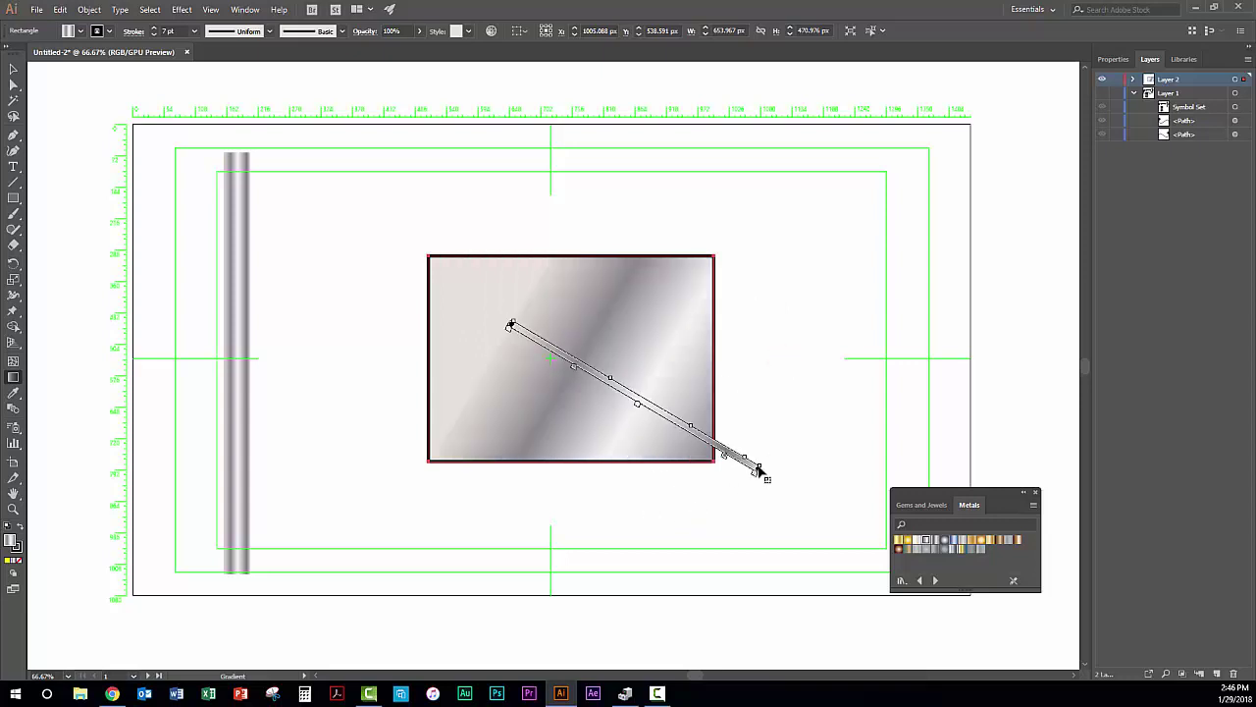
left_click_drag(758, 471, 642, 412)
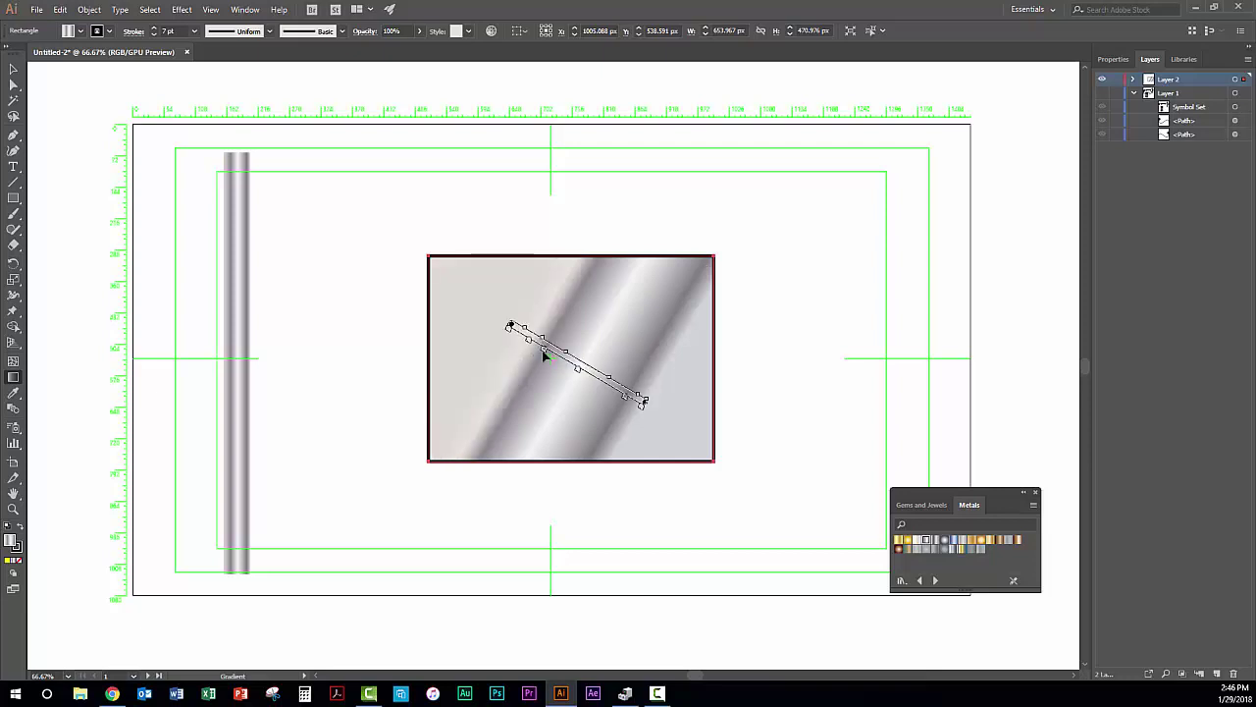
left_click_drag(541, 357, 586, 437)
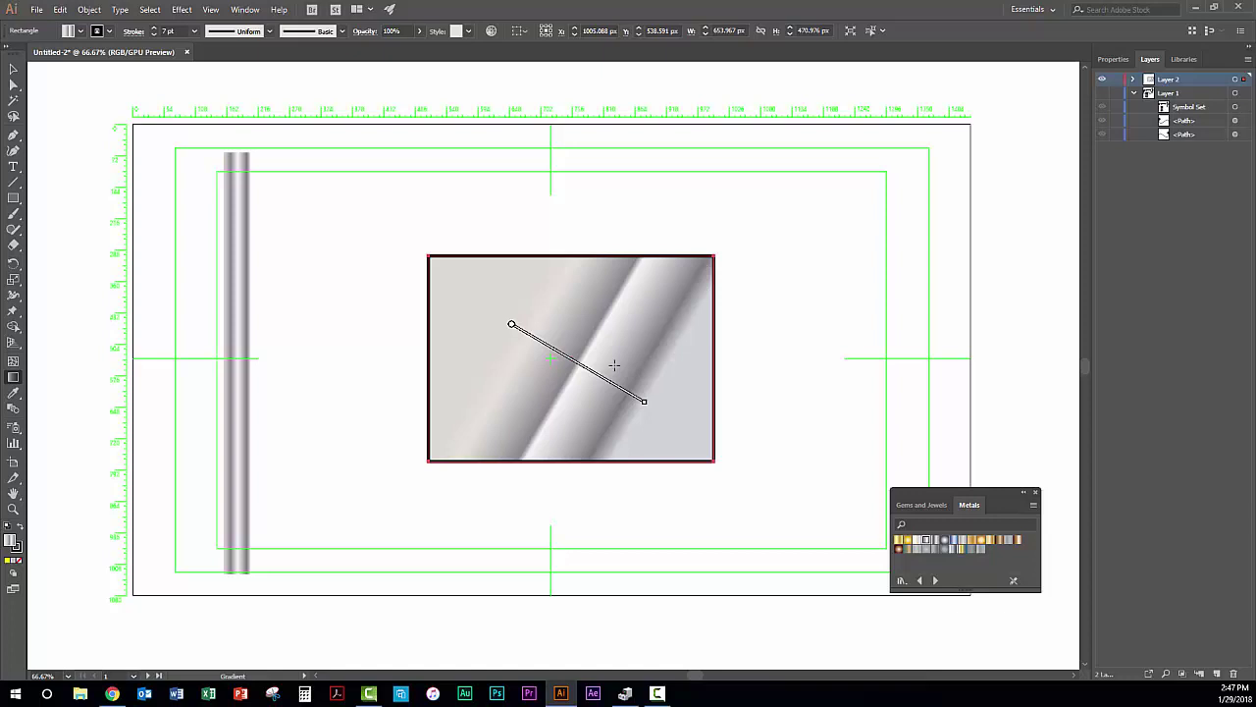
key("ctrl+shift+a")
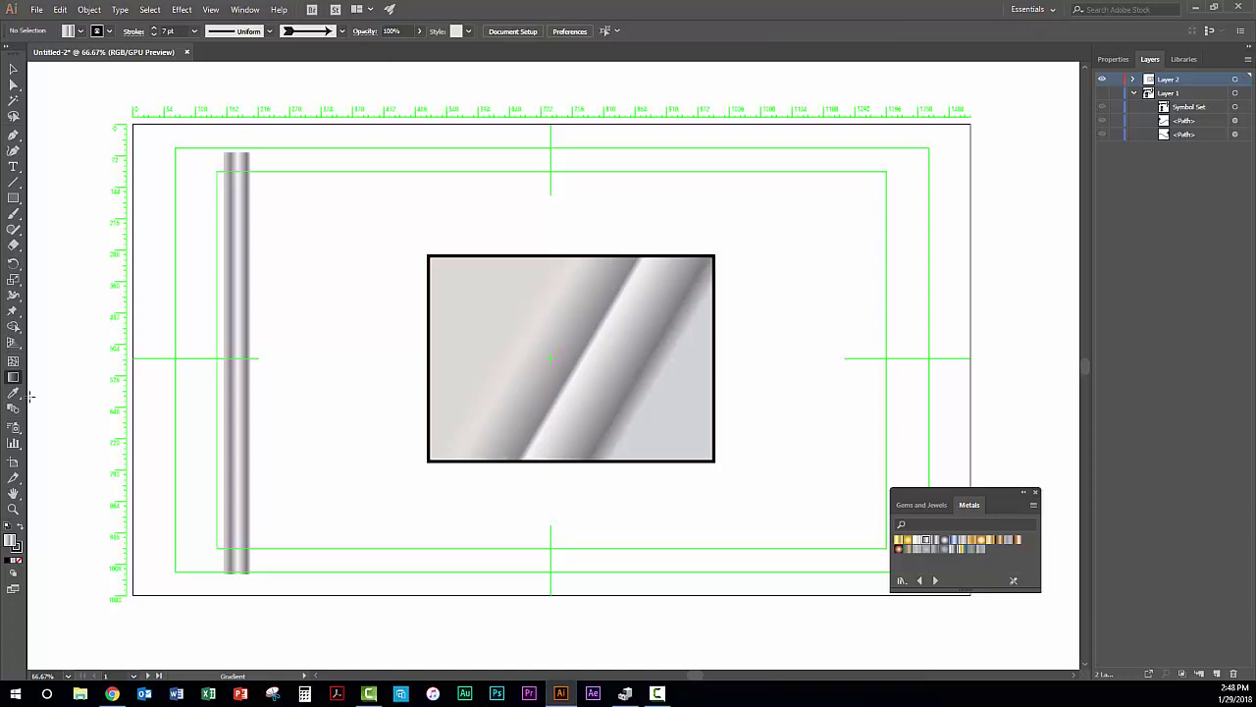